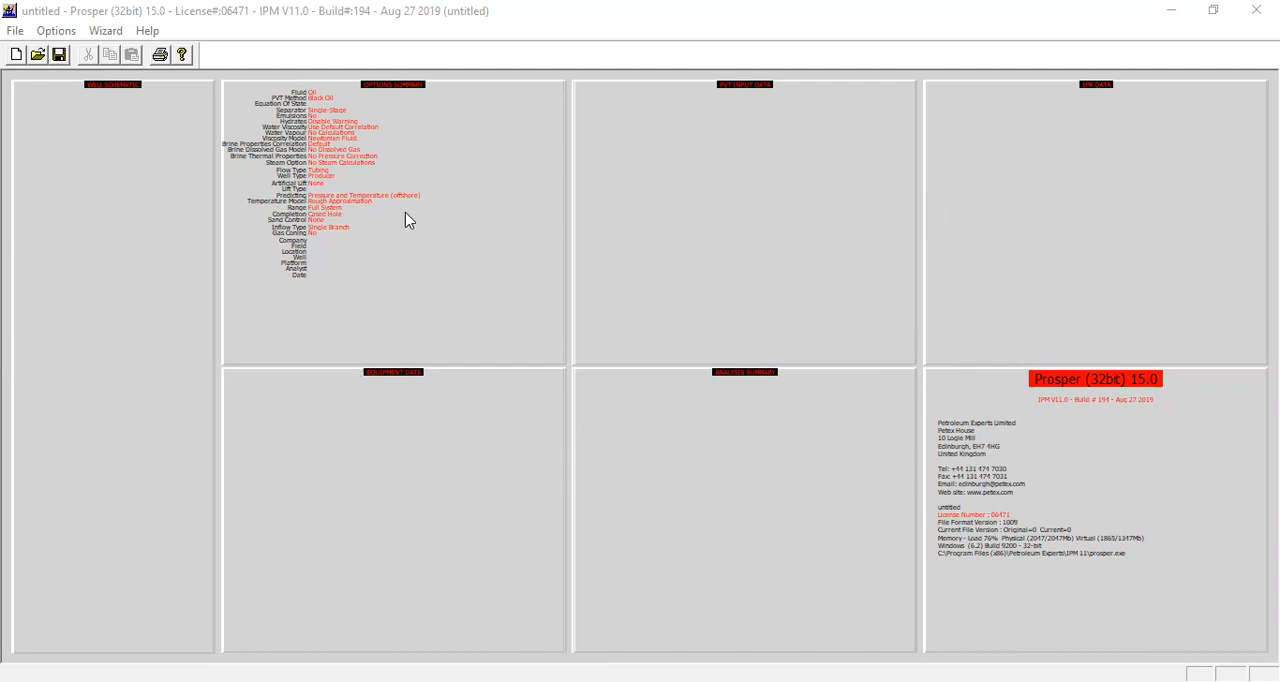
# Step: Open the system summary and keep the Newtonian Fluid viscosity model and the Default brine properties correlation
pyautogui.doubleClick(463, 193)
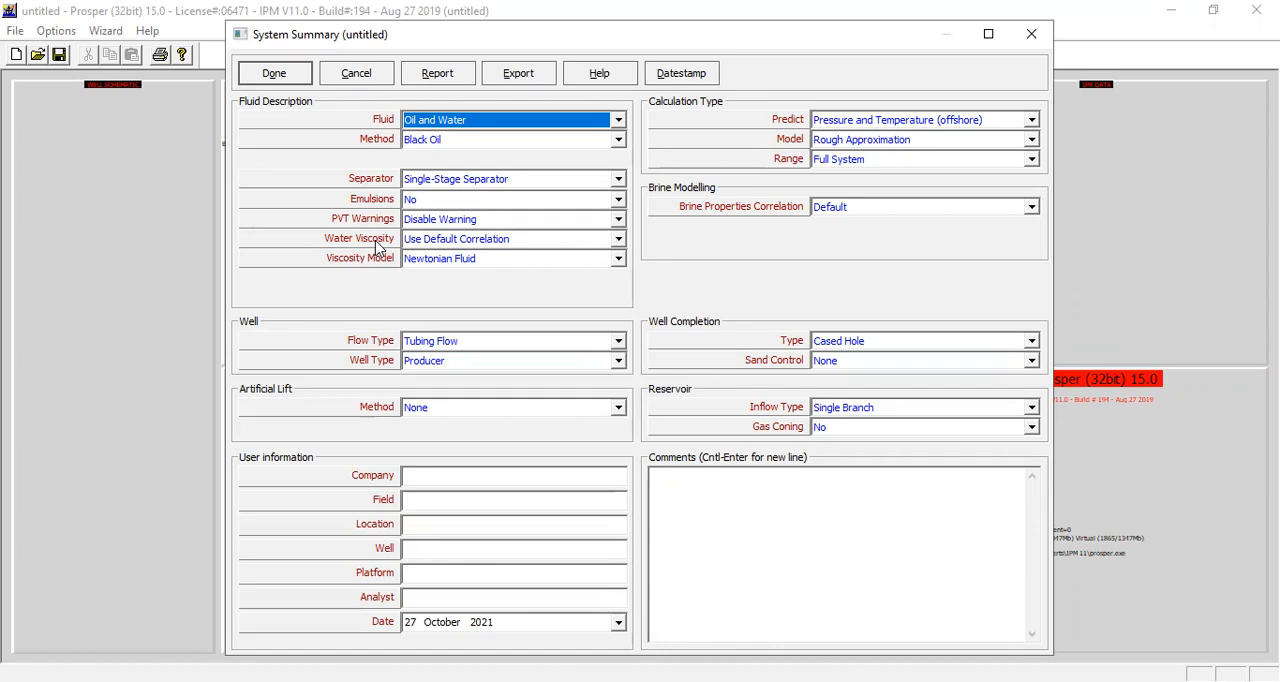
pyautogui.click(558, 259)
pyautogui.click(534, 280)
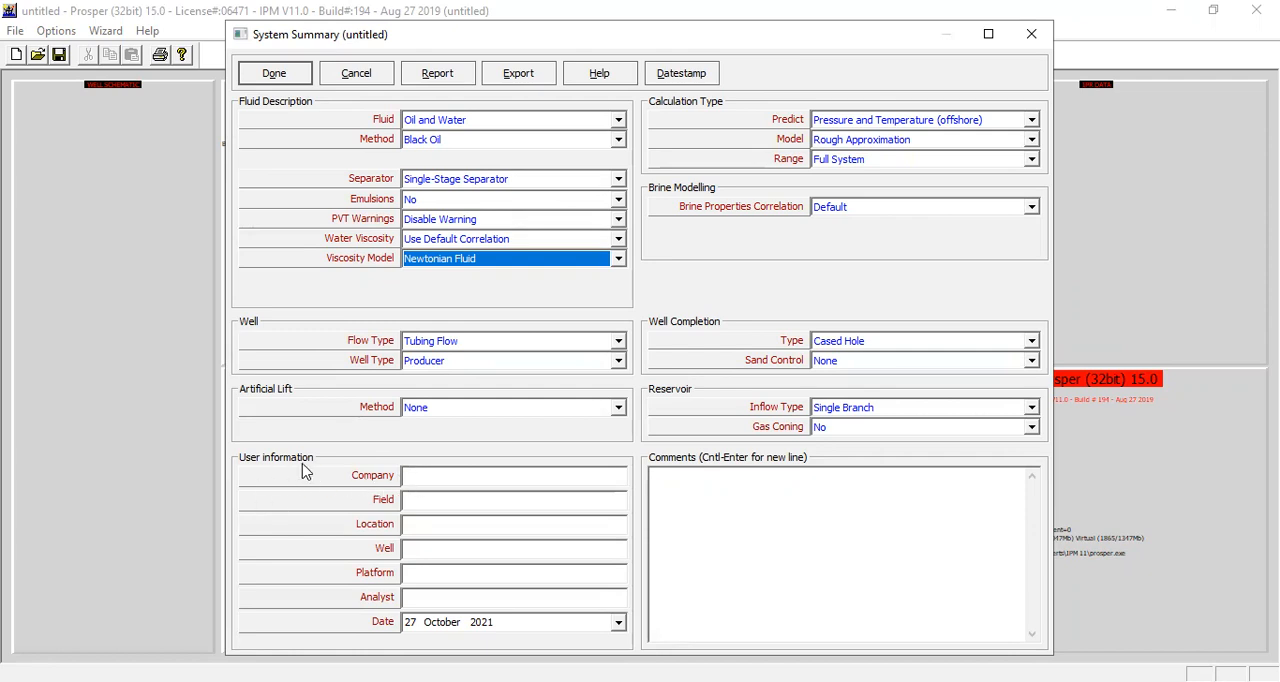
pyautogui.click(442, 477)
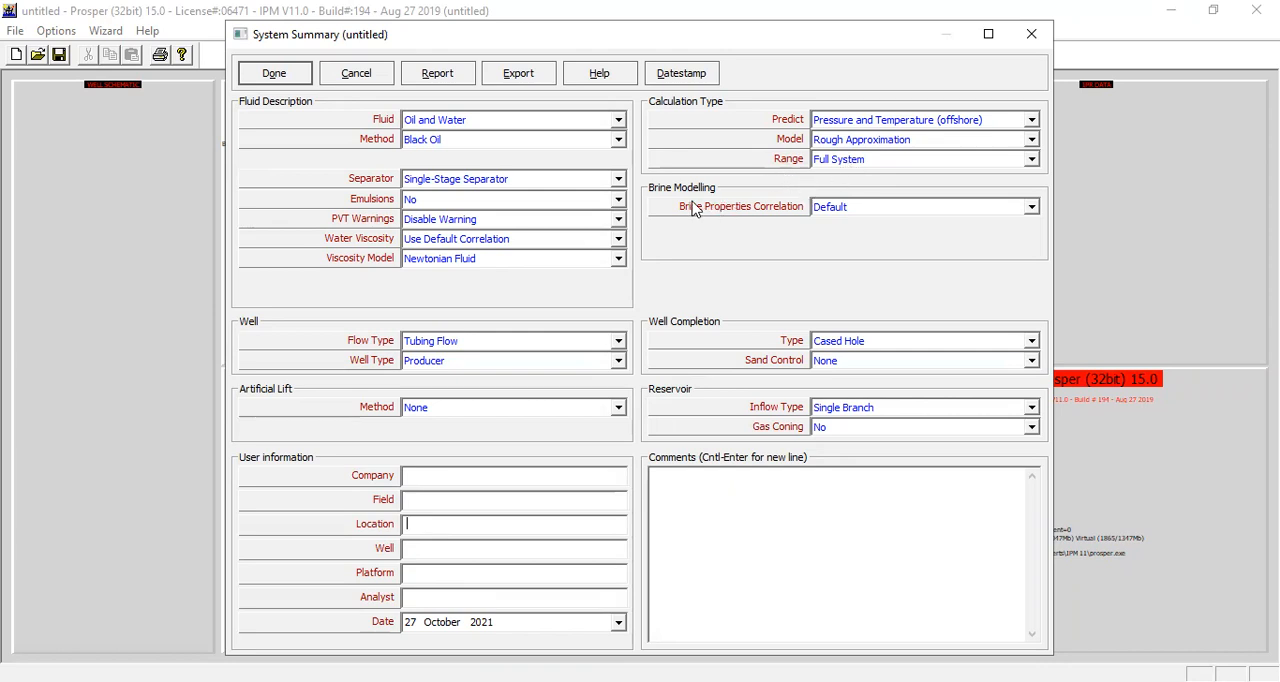
pyautogui.click(860, 208)
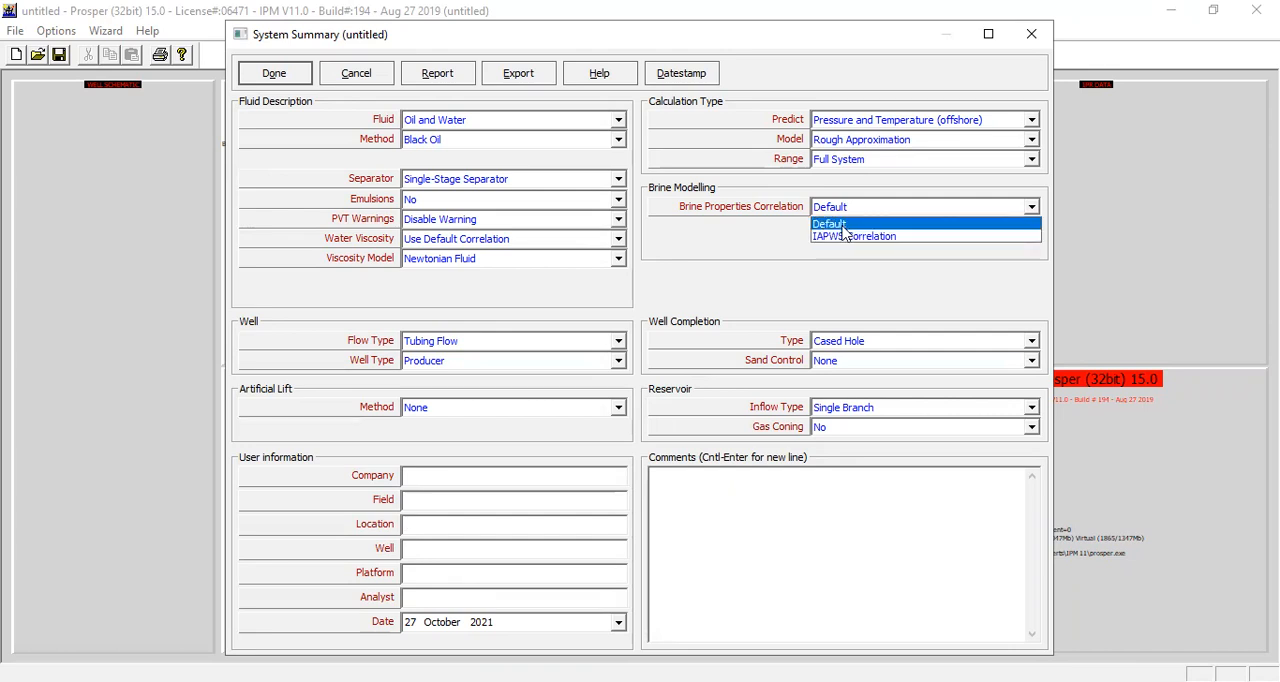
pyautogui.click(846, 226)
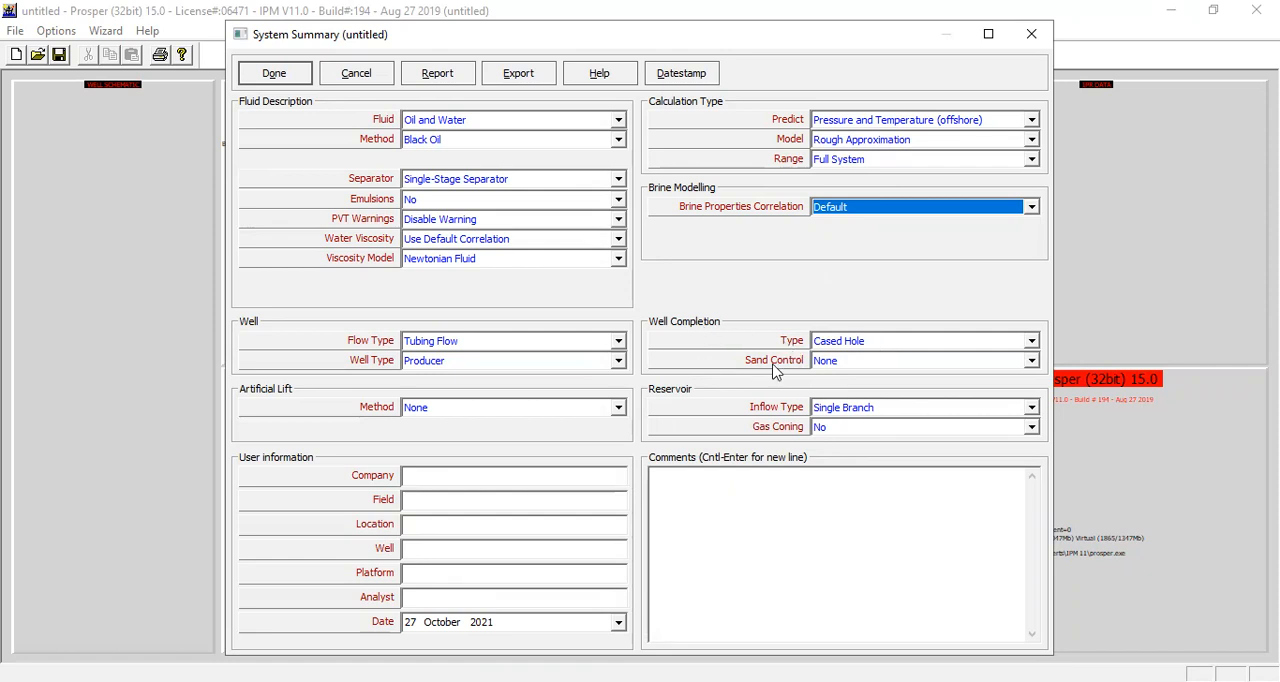
# Step: Set the well completion's sand control to Slotted Liner, keep the Single Branch inflow type and accept the system summary
pyautogui.click(844, 361)
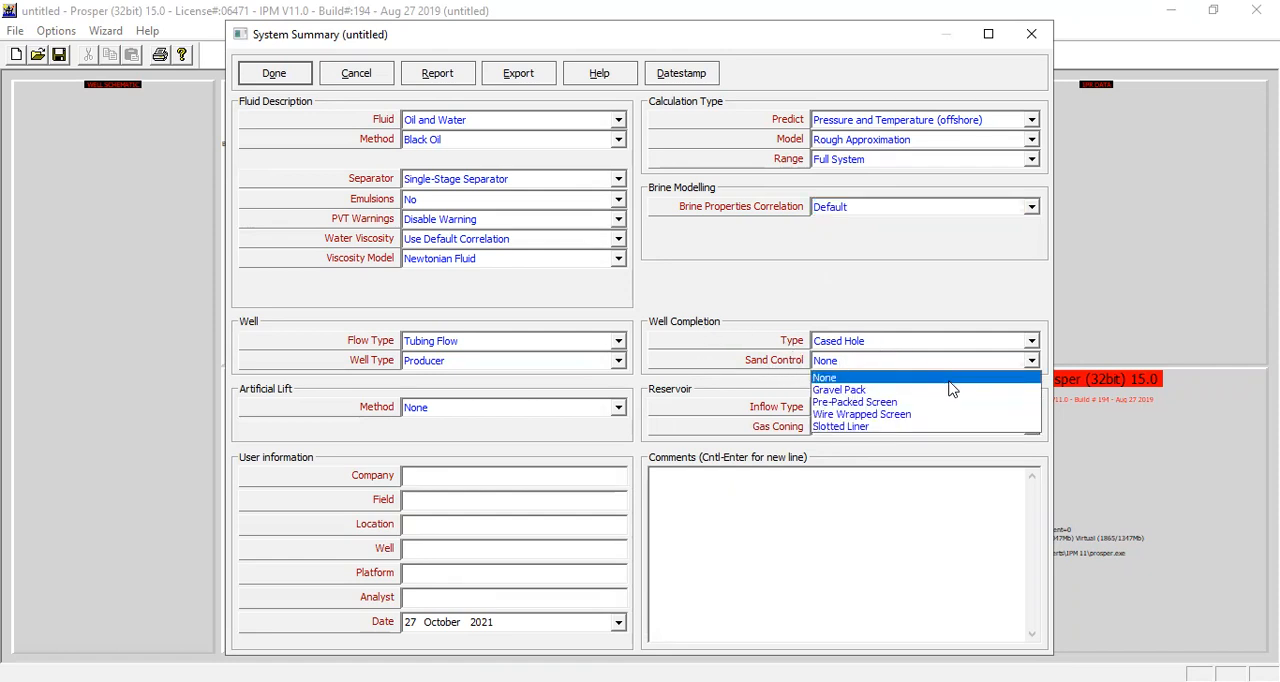
pyautogui.click(862, 427)
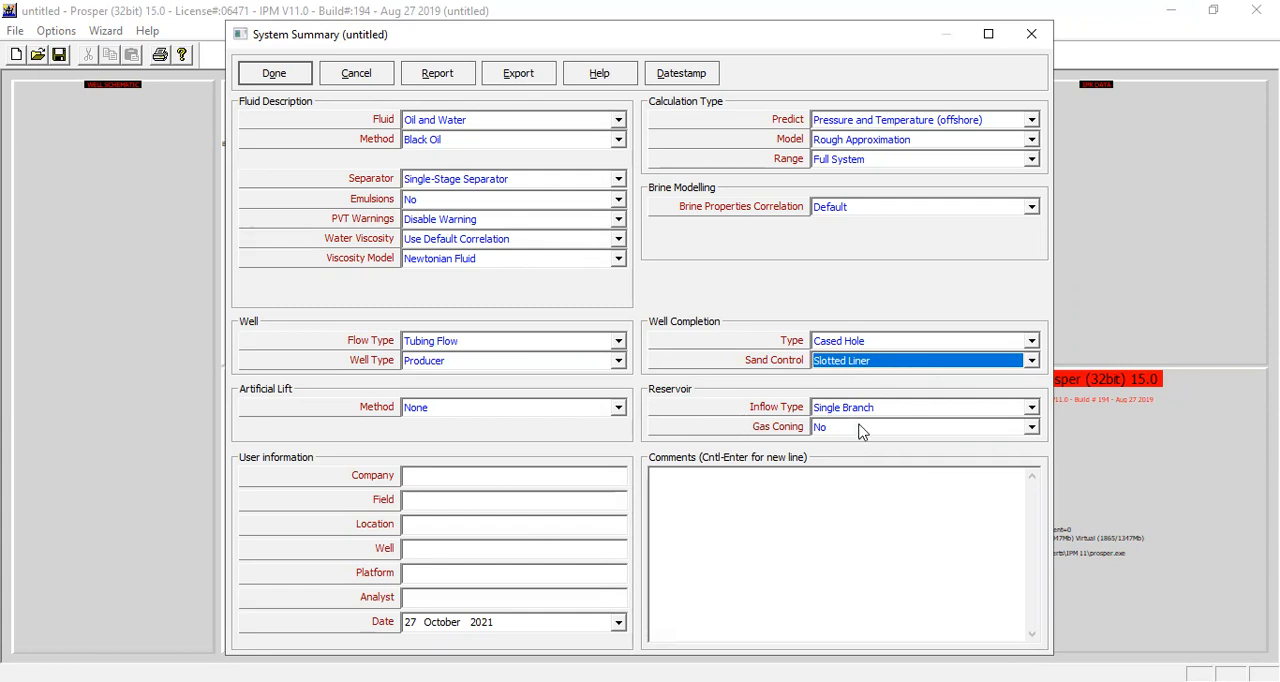
pyautogui.click(932, 414)
pyautogui.click(755, 437)
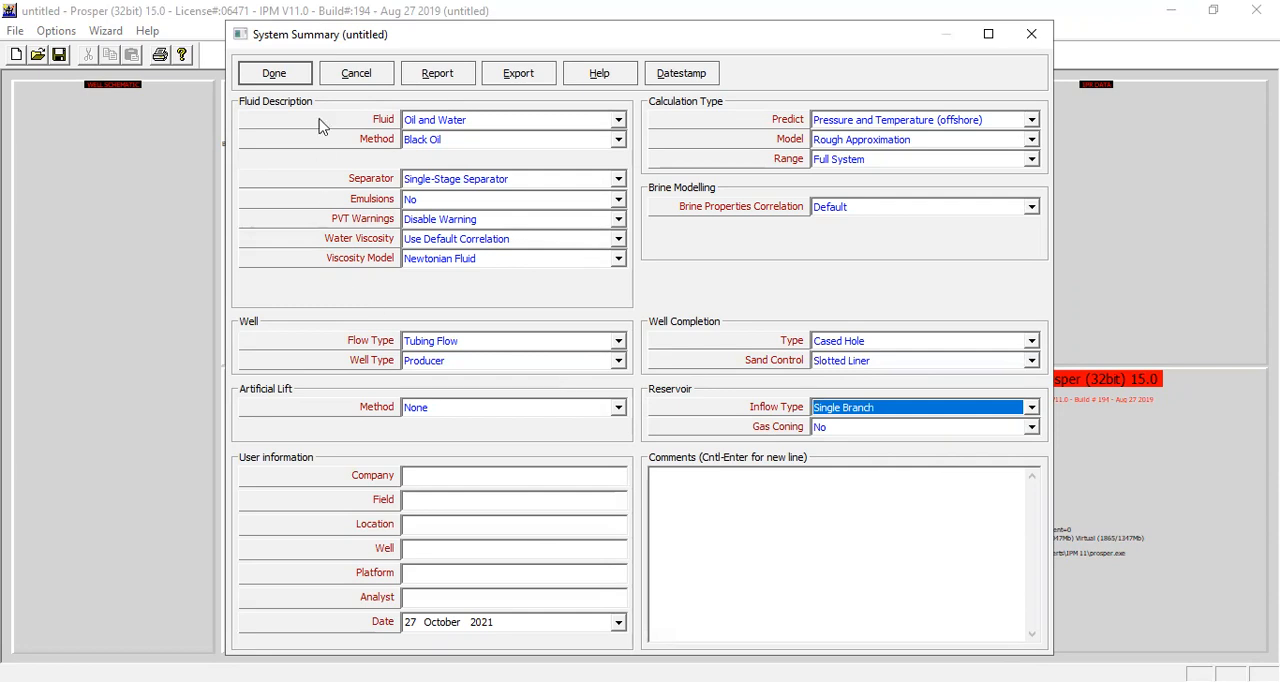
pyautogui.click(288, 80)
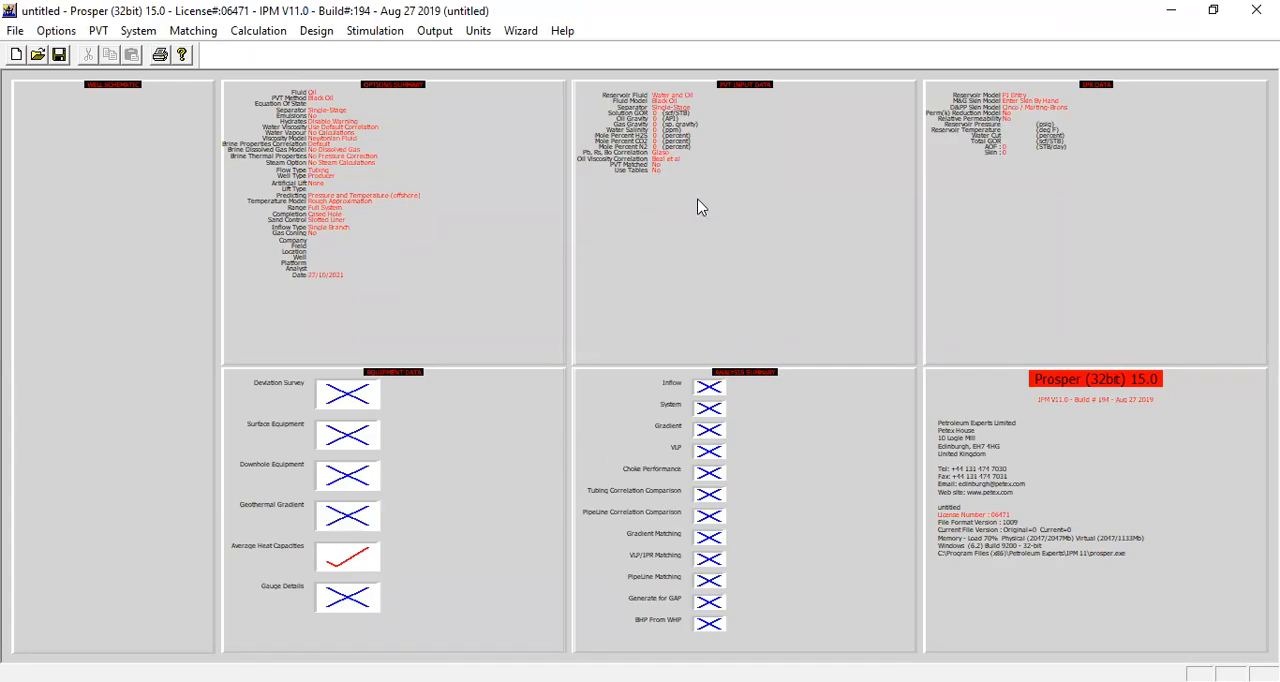
# Step: In the PVT input data, set solution GOR to 800 scf/STB, oil gravity to 37 API, gas gravity to 0.76 and water salinity to 23000 ppm
pyautogui.doubleClick(772, 158)
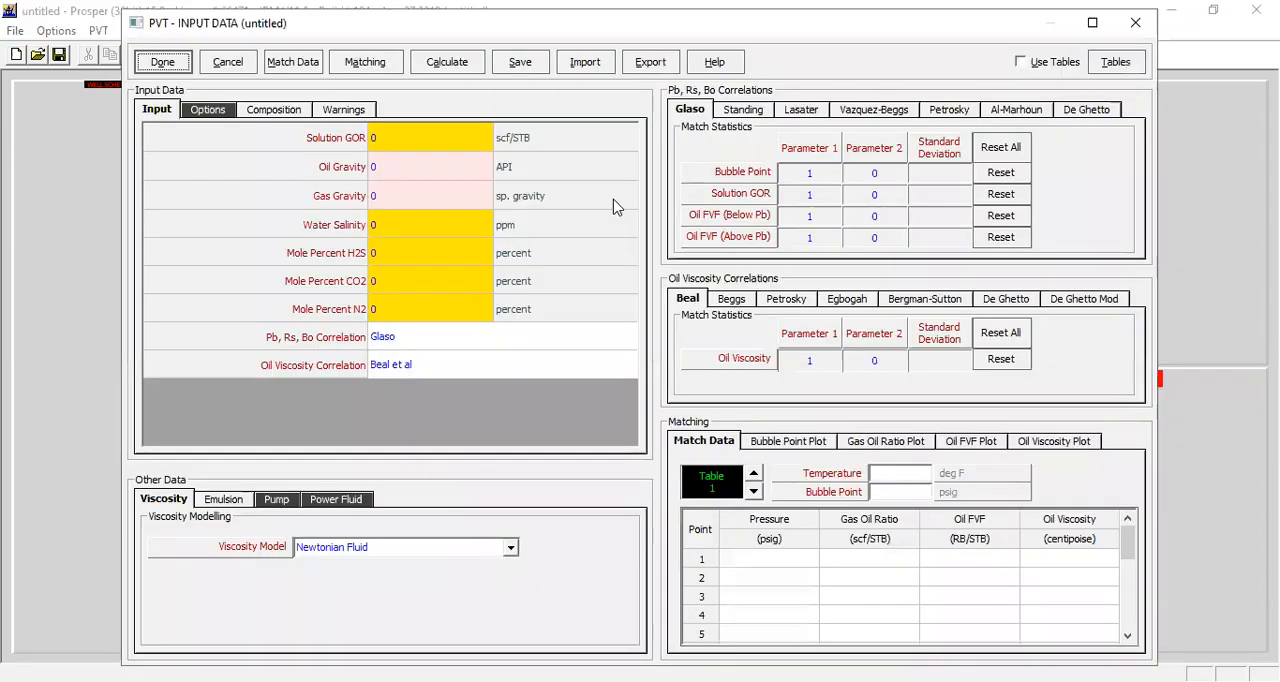
pyautogui.click(423, 139)
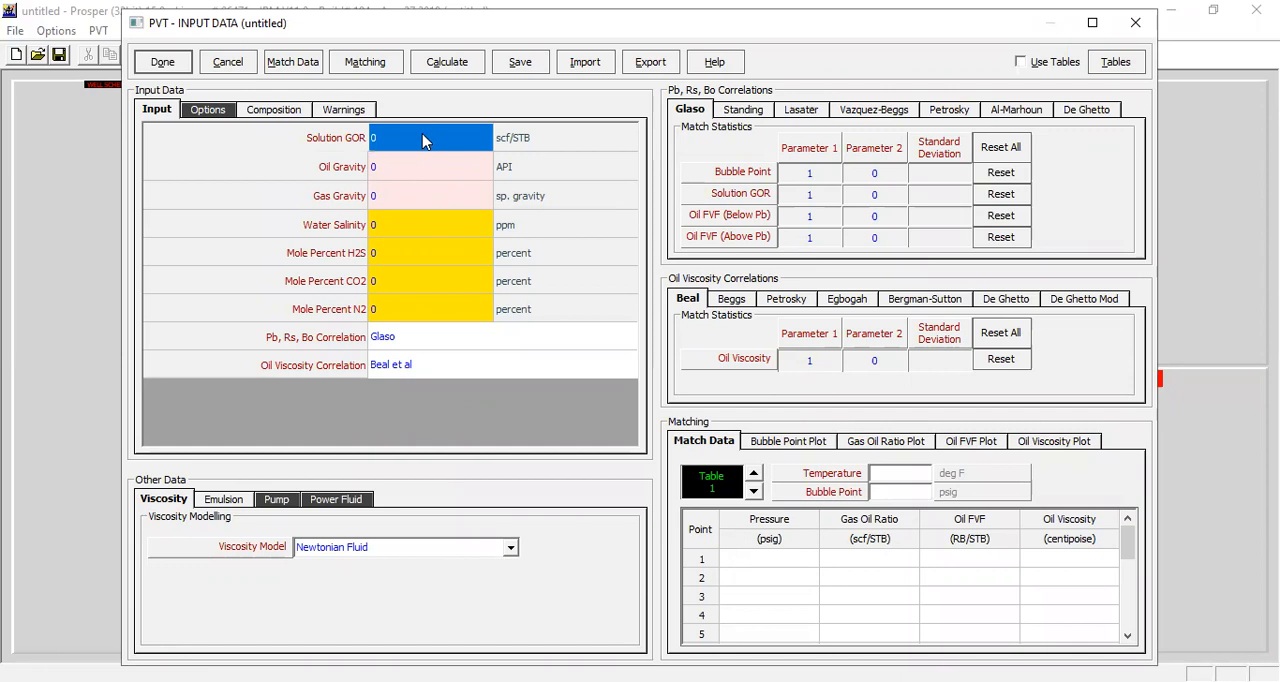
pyautogui.write('800')
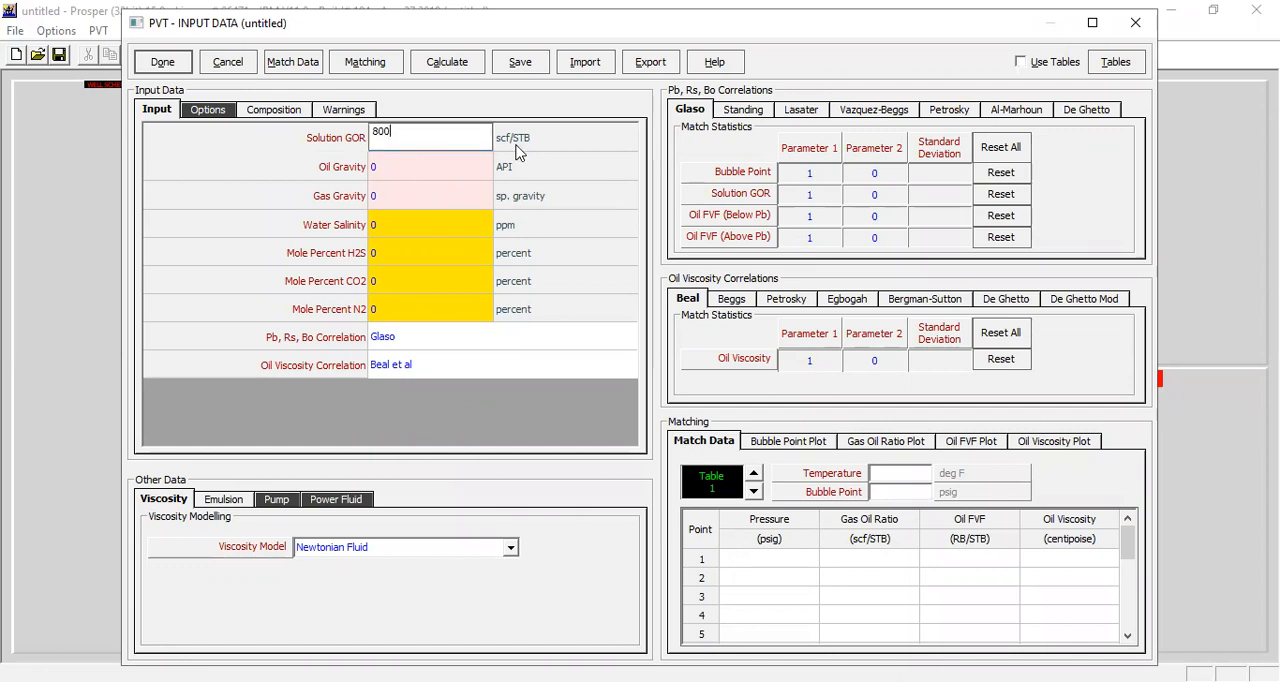
pyautogui.click(386, 169)
pyautogui.write('37')
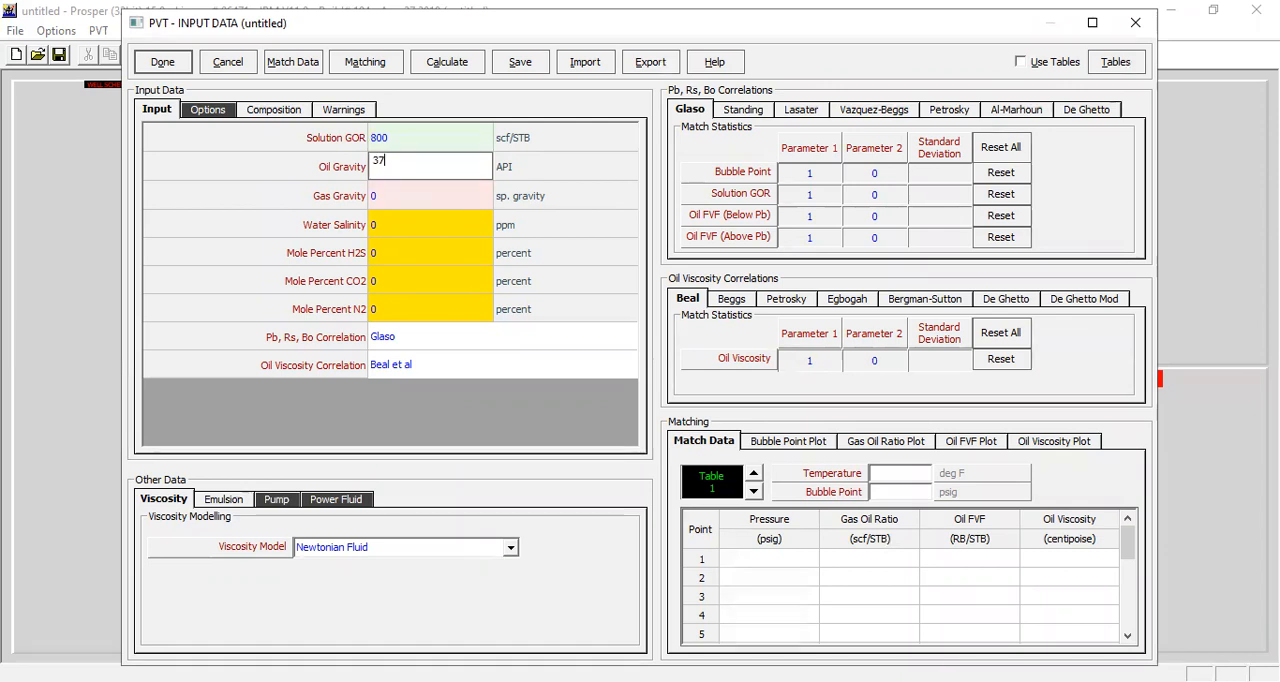
pyautogui.click(412, 194)
pyautogui.click(408, 194)
pyautogui.write('0.76')
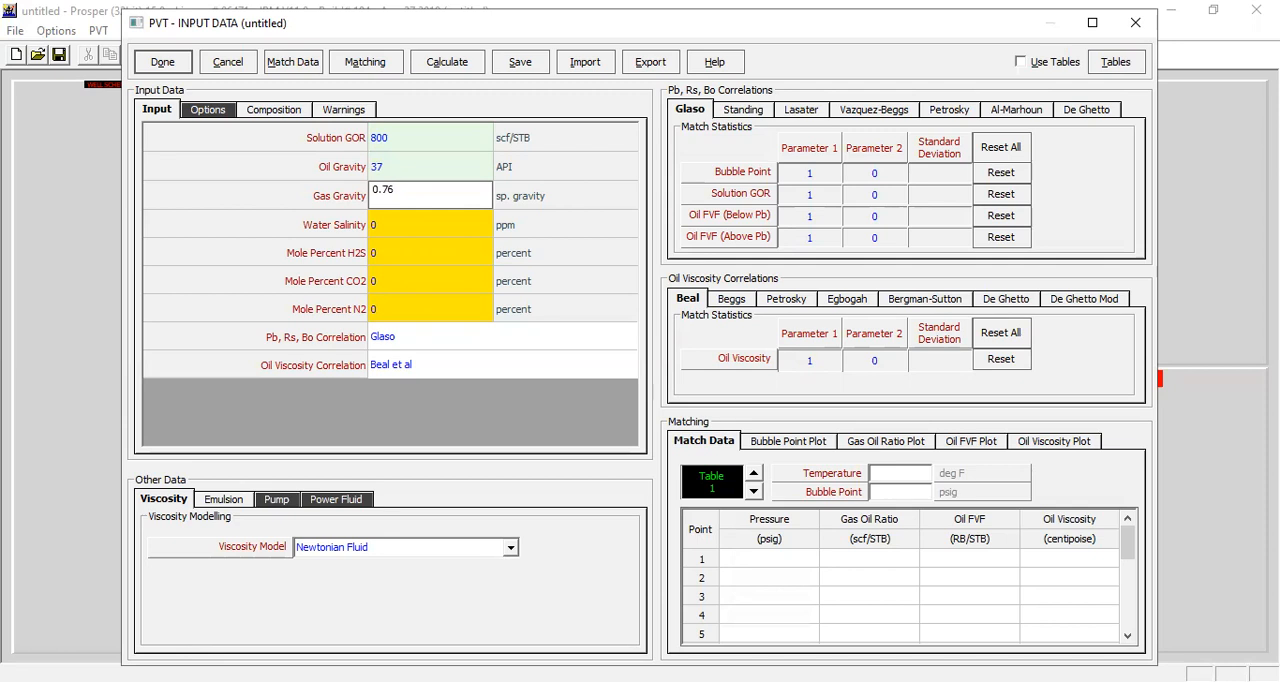
pyautogui.click(419, 235)
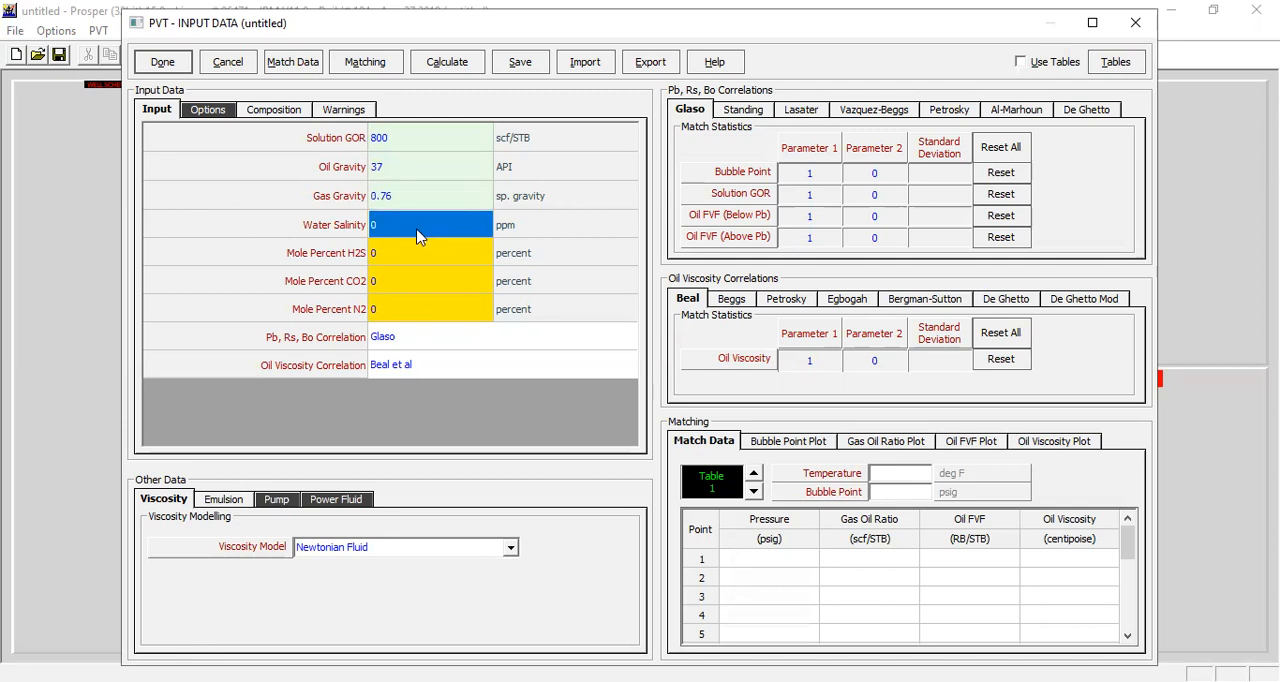
pyautogui.click(419, 235)
pyautogui.write('23000')
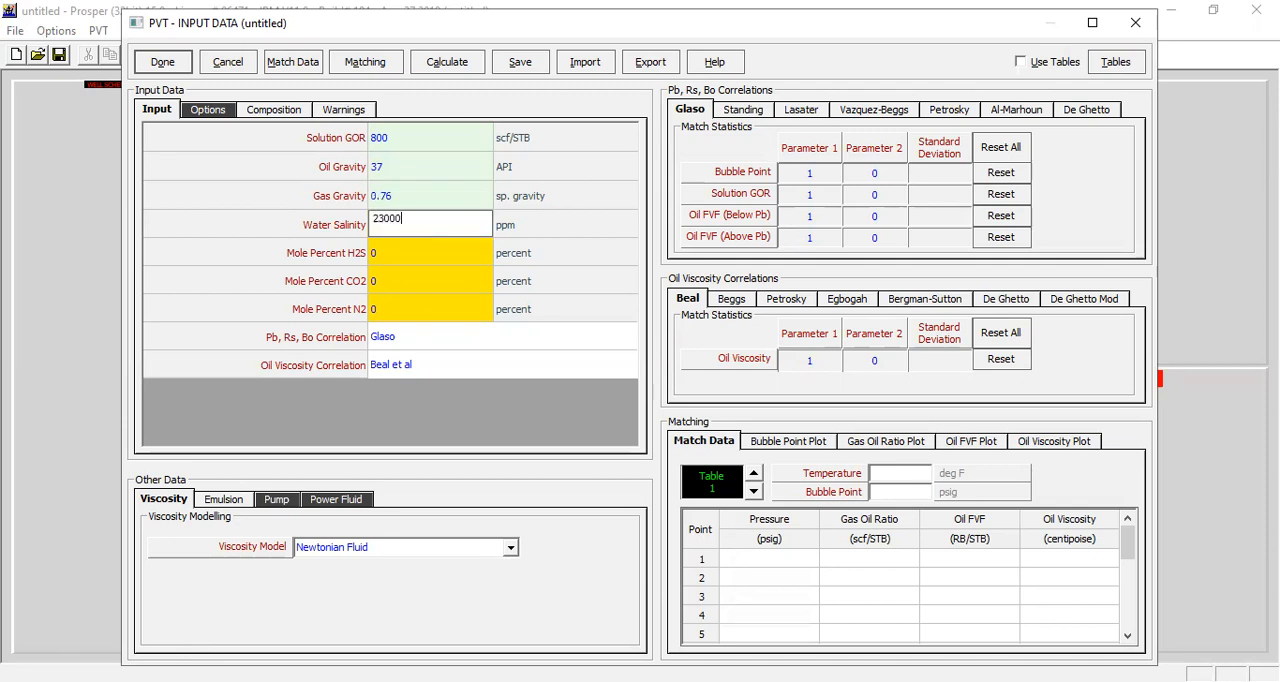
# Step: Leave the CO2 and N2 mole percents at 0 and keep the Glaso and Beal et al correlations
pyautogui.click(412, 281)
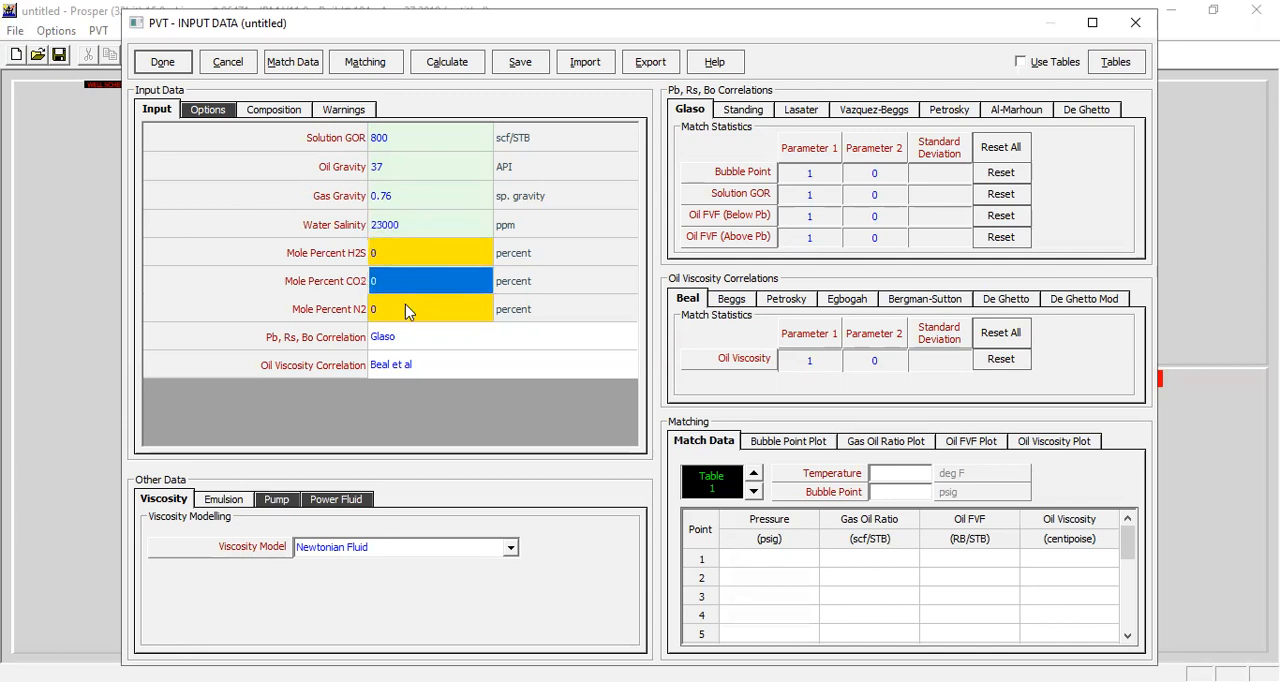
pyautogui.click(405, 302)
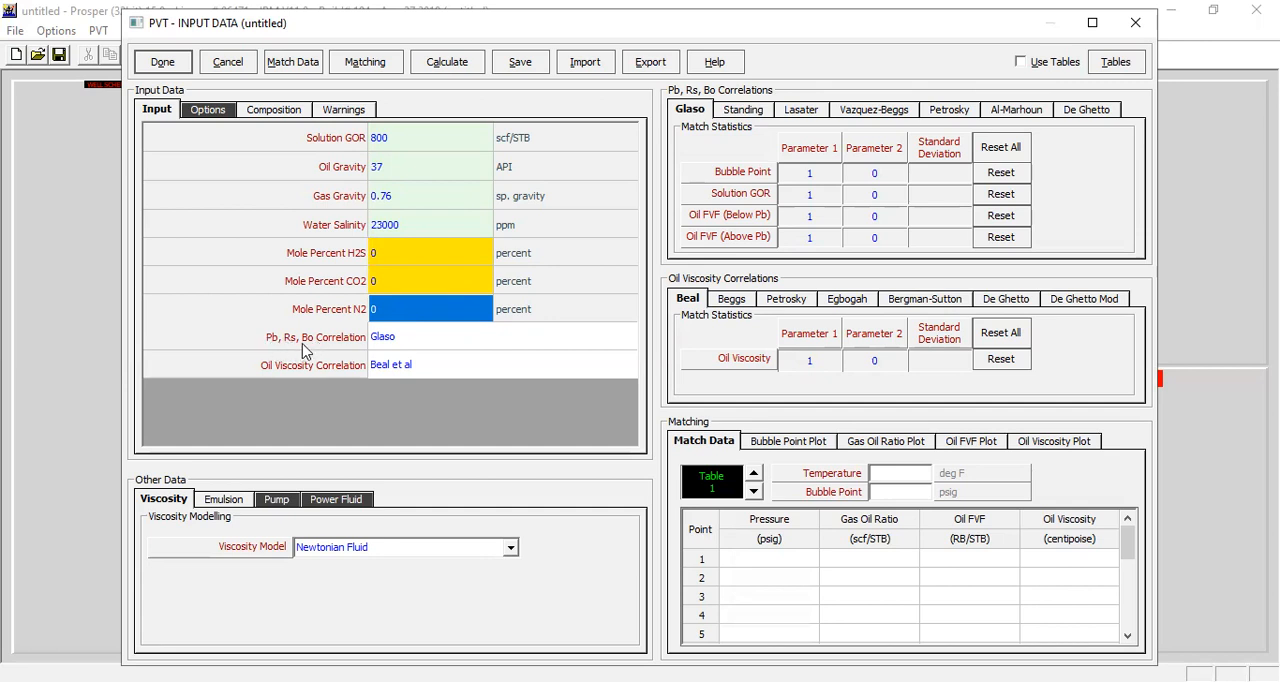
pyautogui.click(430, 345)
pyautogui.click(460, 344)
pyautogui.click(438, 352)
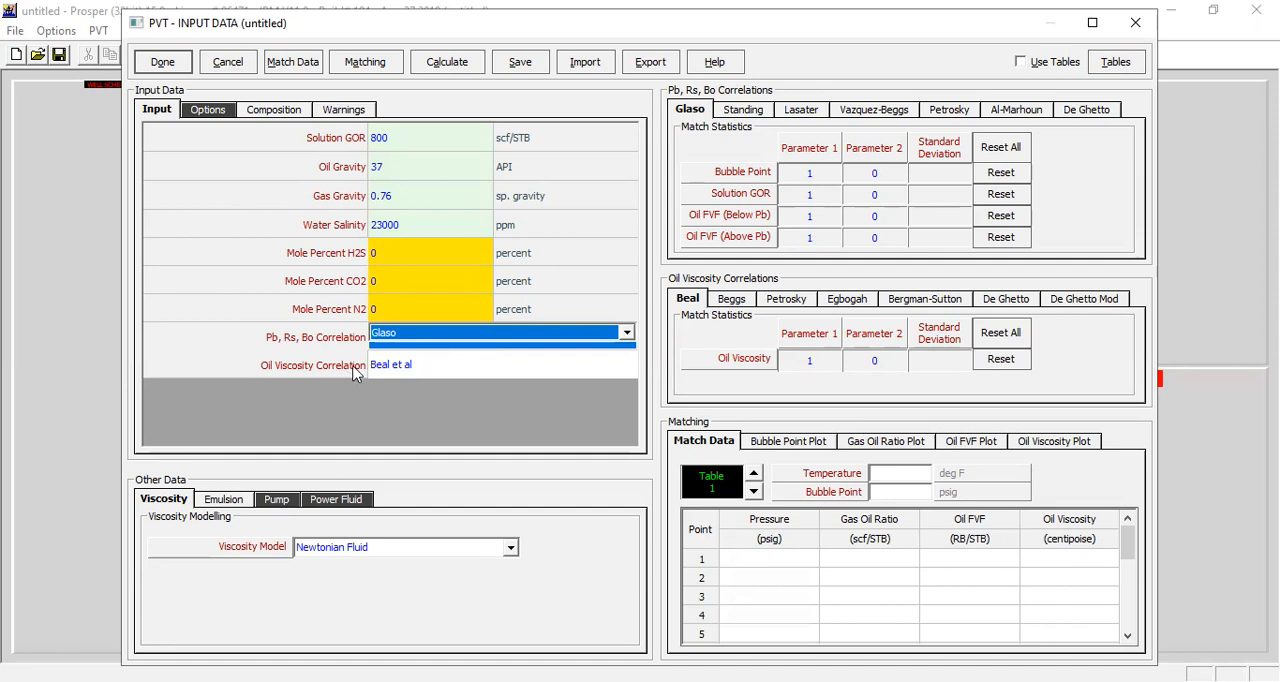
pyautogui.click(420, 367)
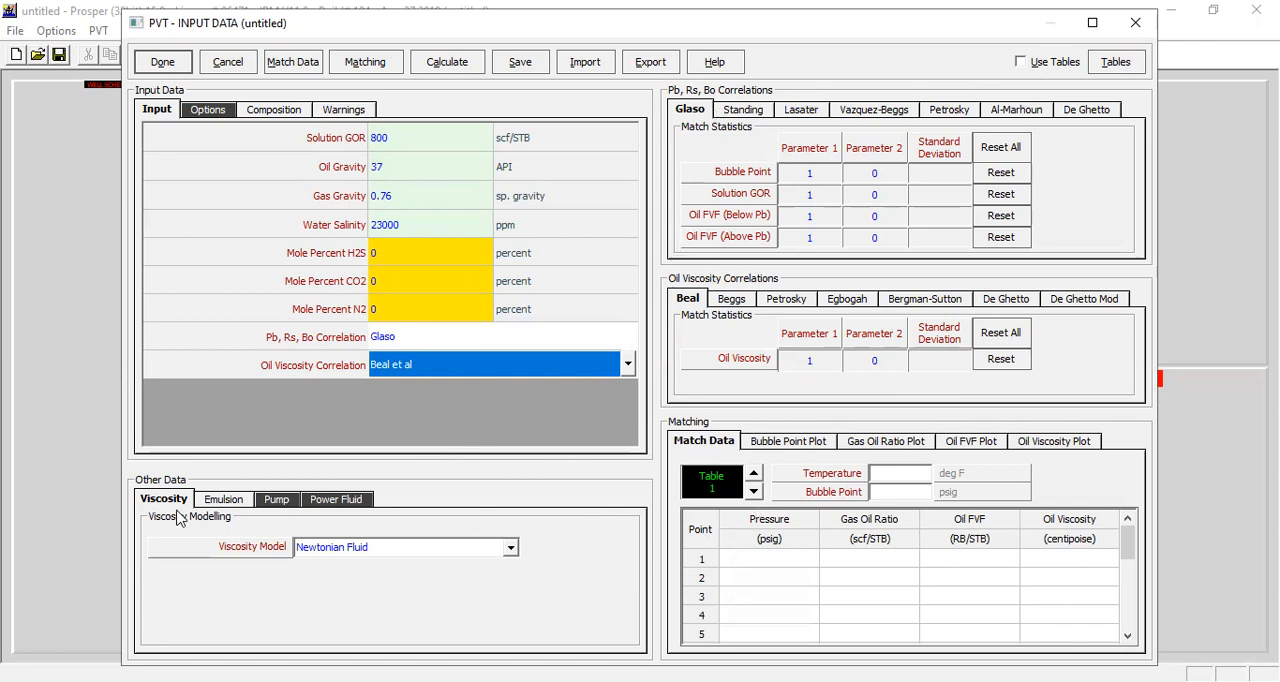
# Step: Keep Newtonian Fluid as the PVT viscosity model and leave emulsion modelling set to No
pyautogui.click(371, 549)
pyautogui.click(364, 567)
pyautogui.click(216, 503)
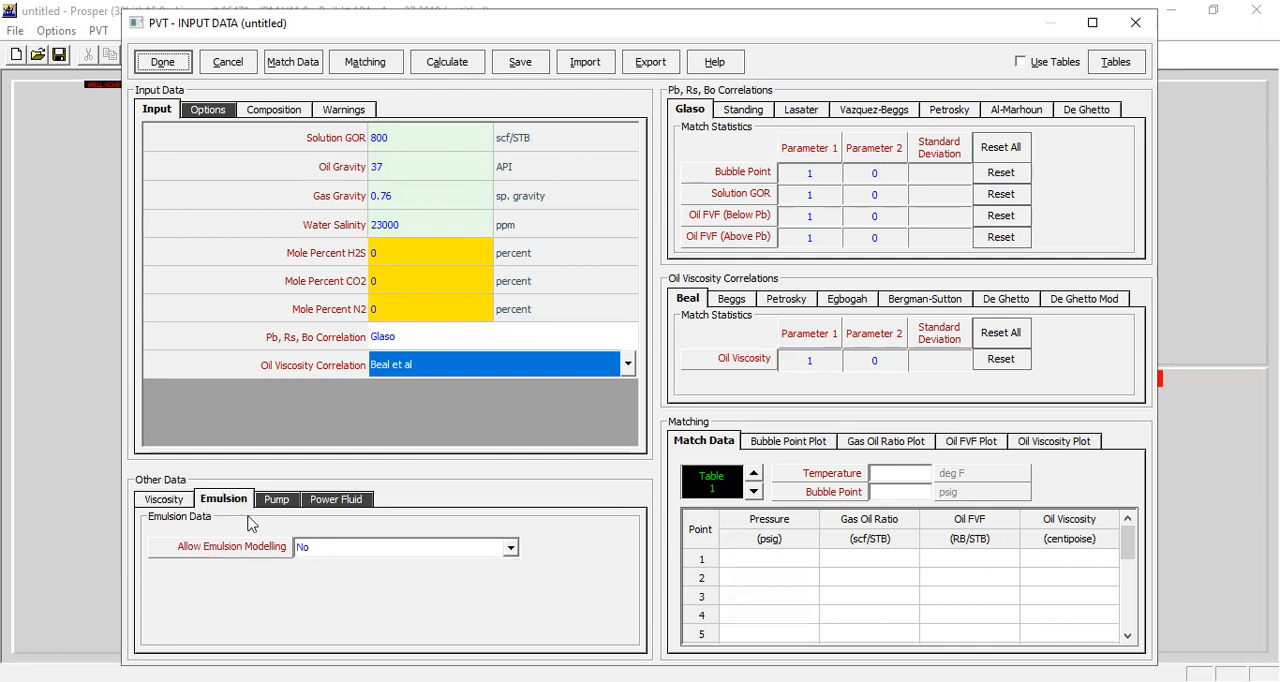
pyautogui.click(356, 550)
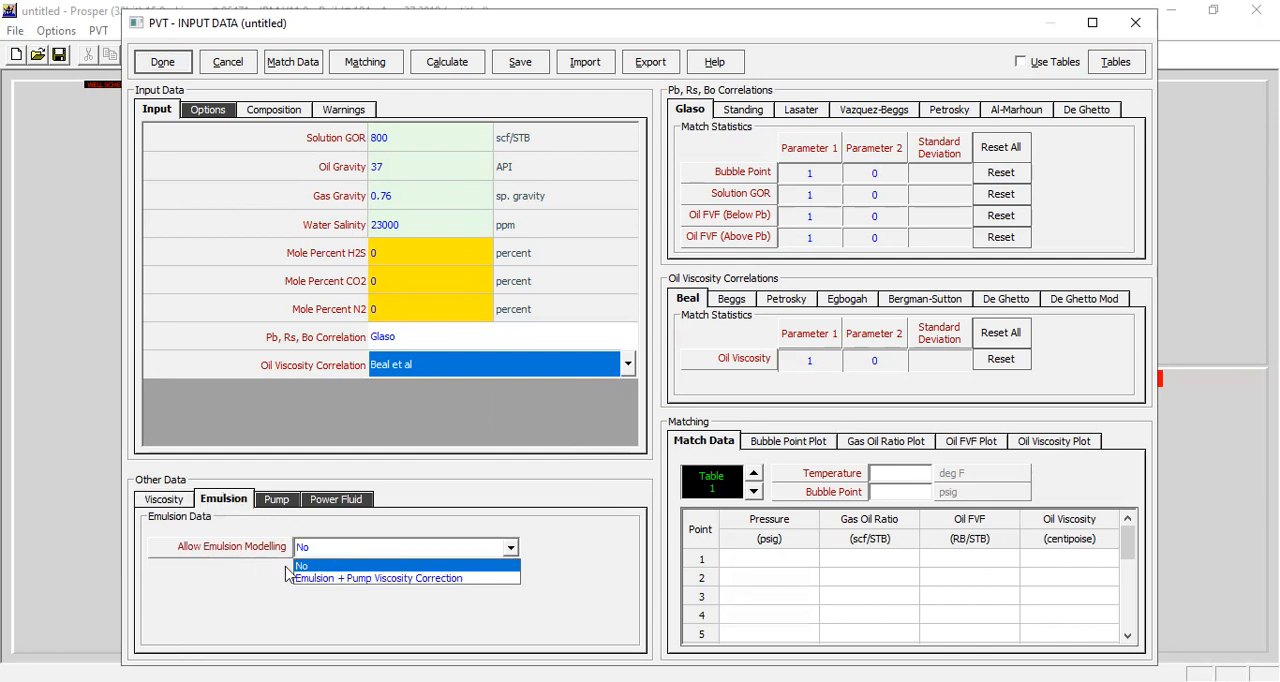
pyautogui.click(461, 519)
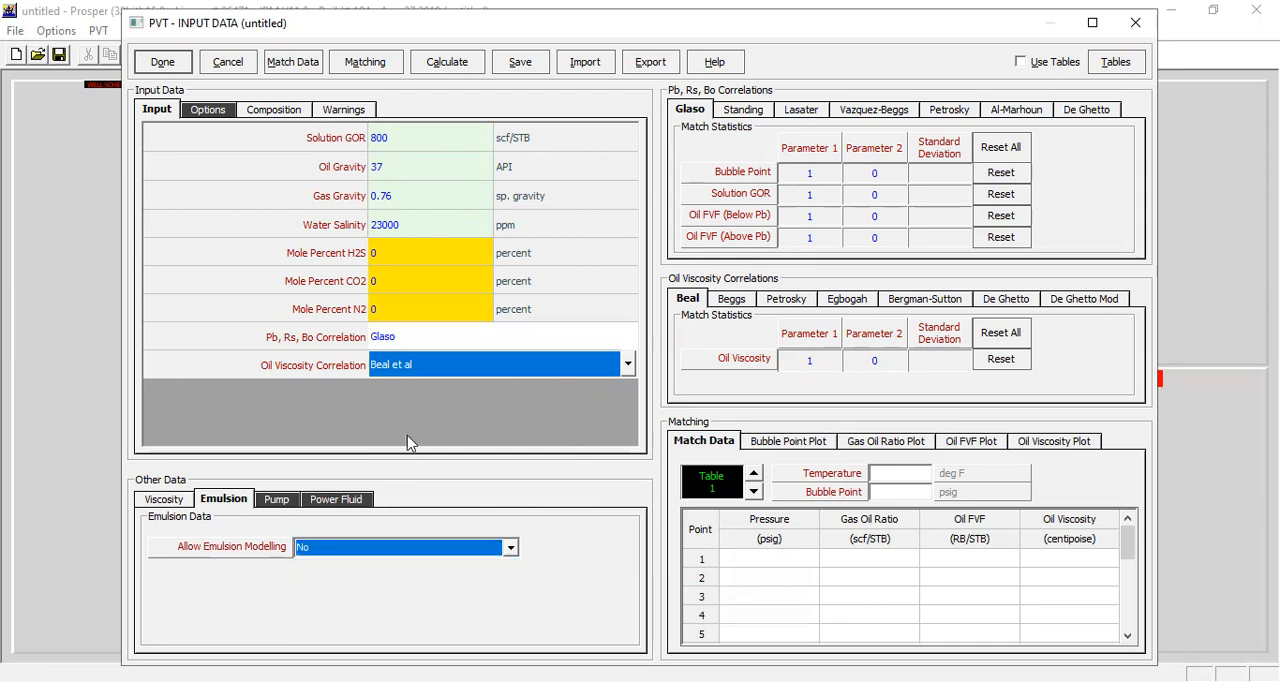
# Step: Inspect the PVT match data table for pressure, gas oil ratio, oil FVF and oil viscosity, without entering data
pyautogui.click(305, 62)
pyautogui.moveTo(423, 229); pyautogui.dragTo(955, 353)
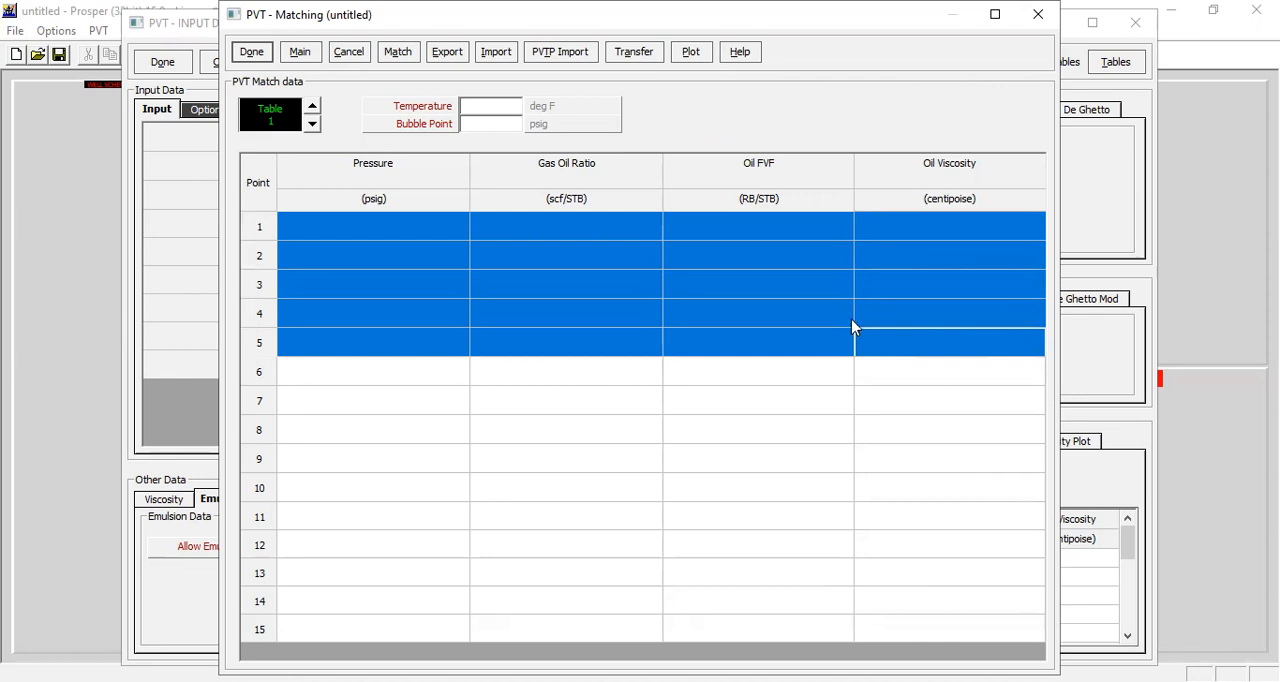
pyautogui.click(346, 55)
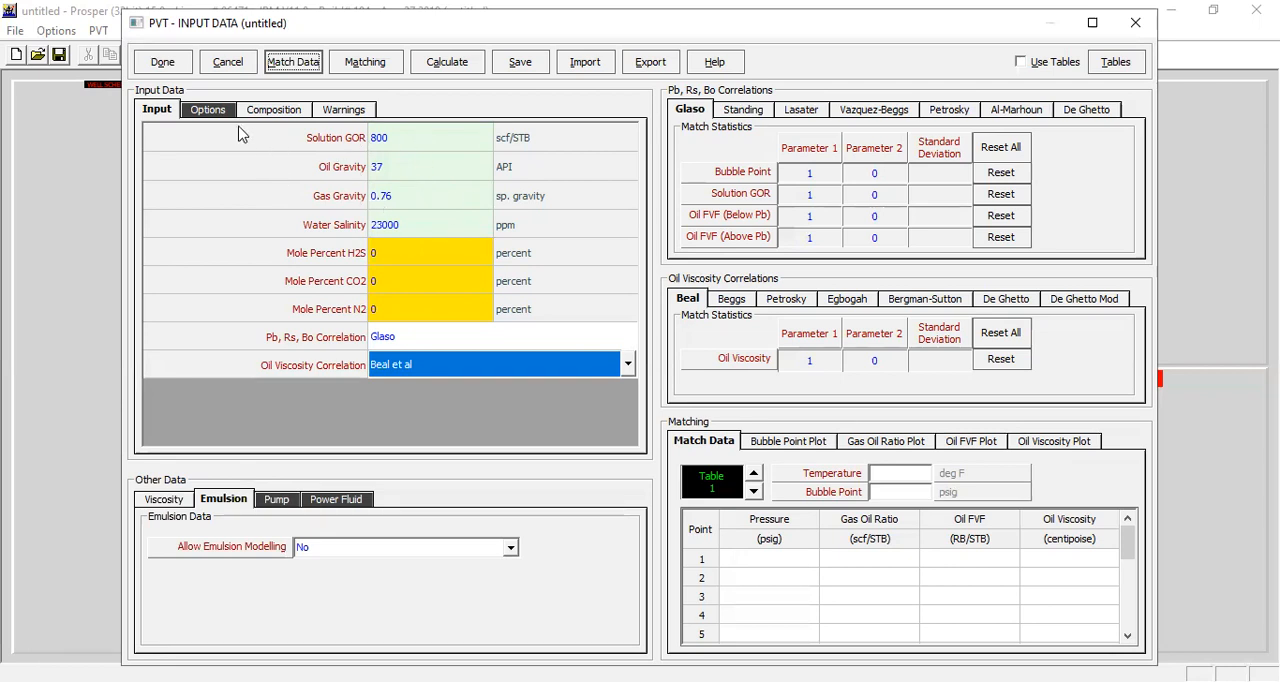
# Step: Accept the PVT data and set the IPR input to the Darcy model, Karakas+Tariq mechanical skin and Cinco (2) / Marting-Brons deviation skin
pyautogui.click(168, 62)
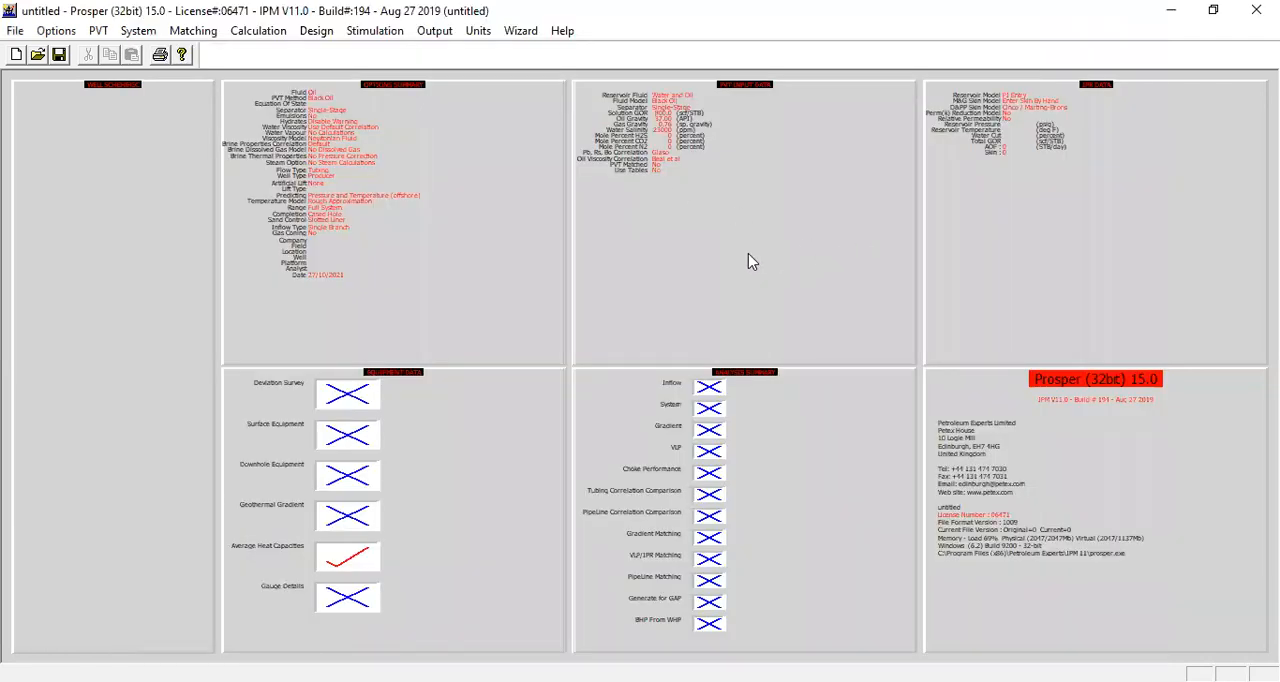
pyautogui.doubleClick(1090, 190)
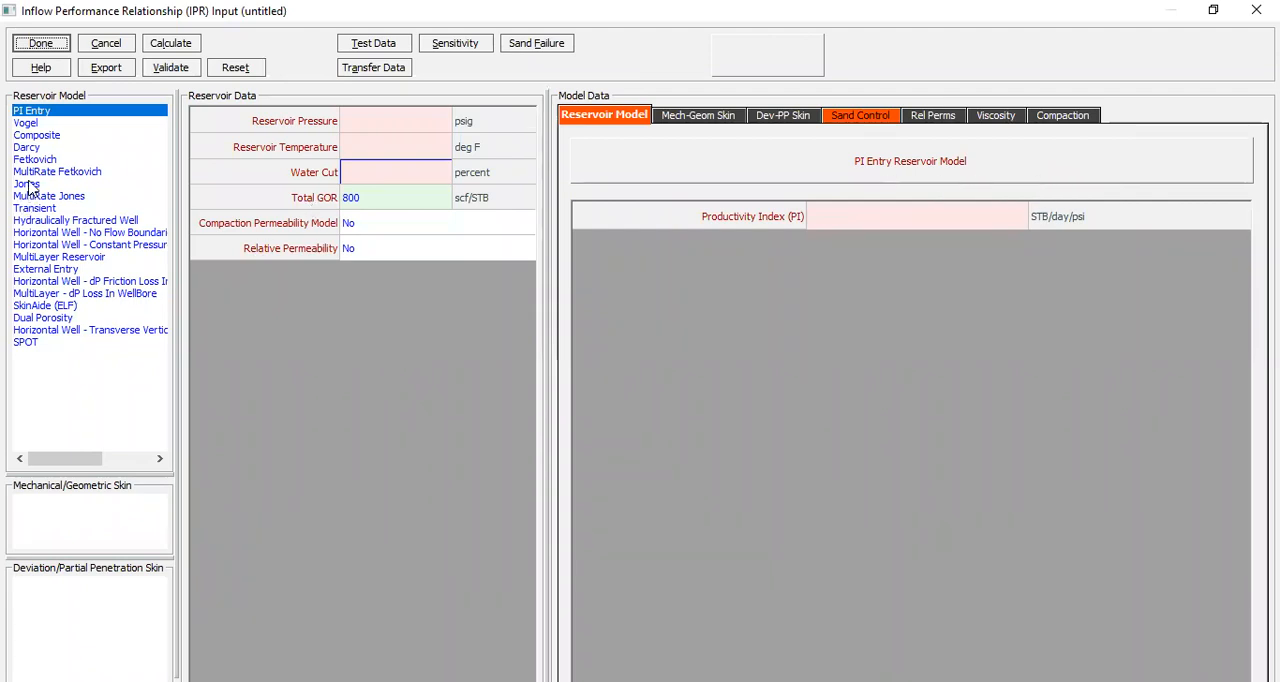
pyautogui.click(38, 149)
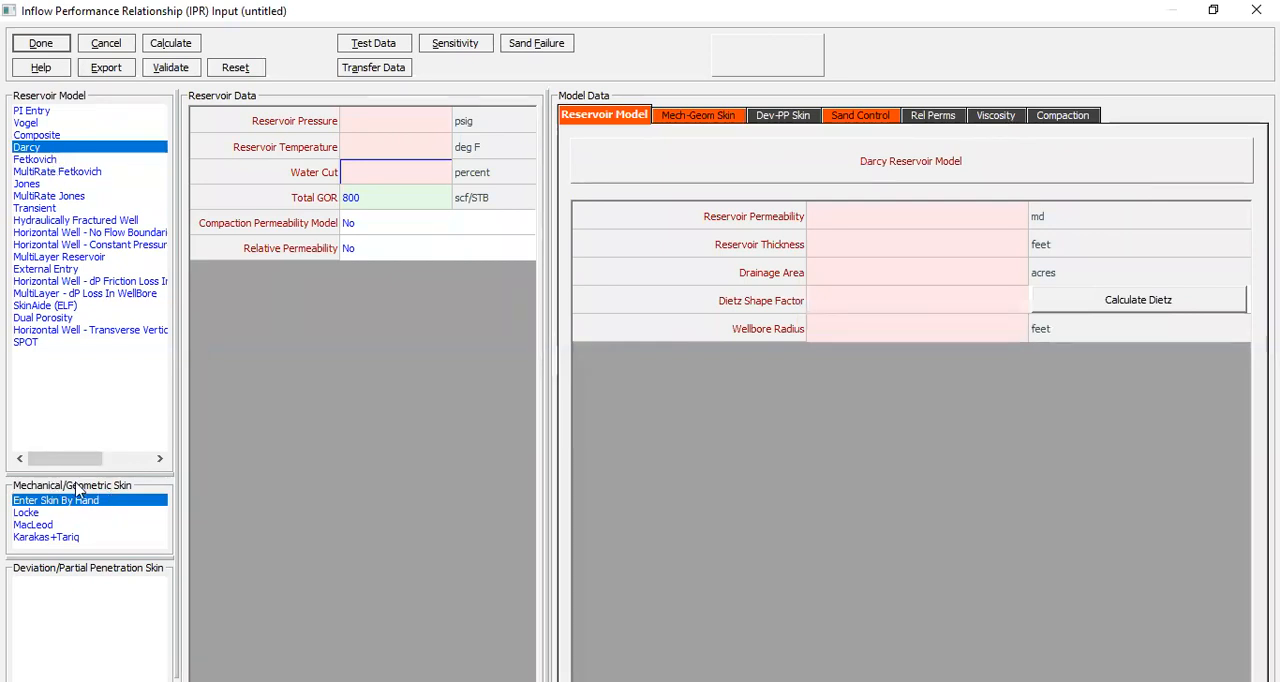
pyautogui.click(70, 538)
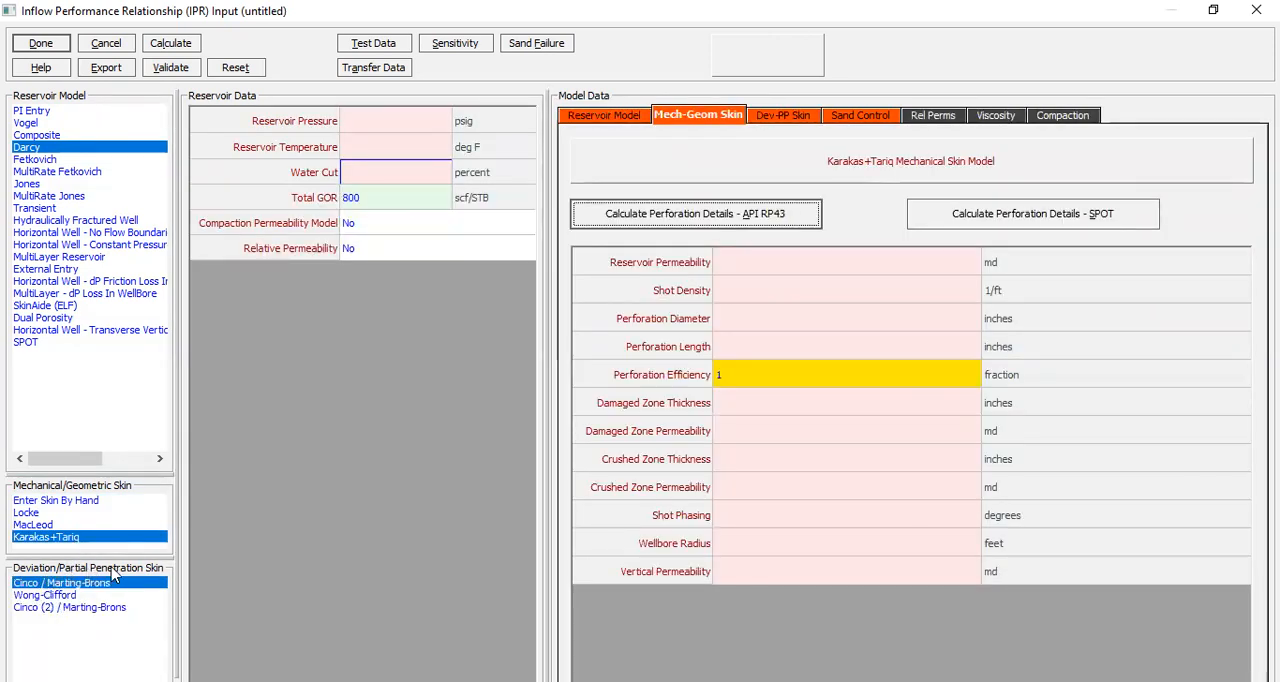
pyautogui.click(73, 607)
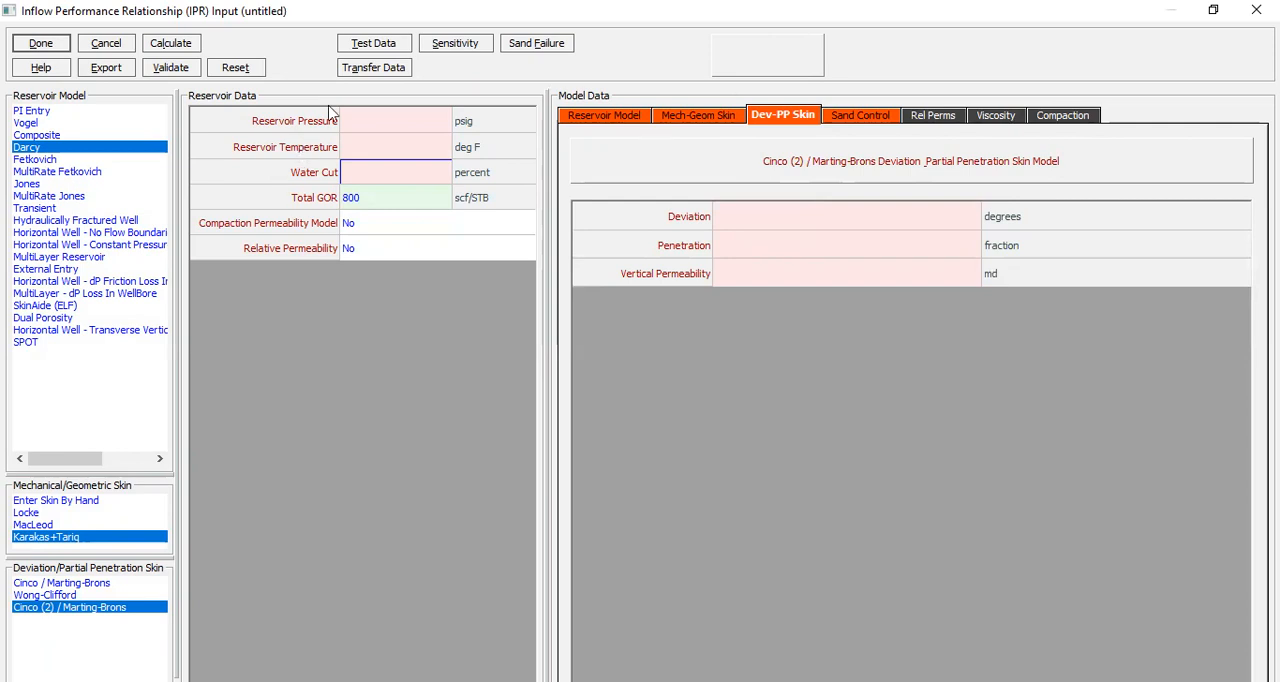
# Step: Set the reservoir pressure to 5200 psig, the reservoir temperature to 210 deg F and the water cut to 0 percent
pyautogui.click(378, 124)
pyautogui.write('5200')
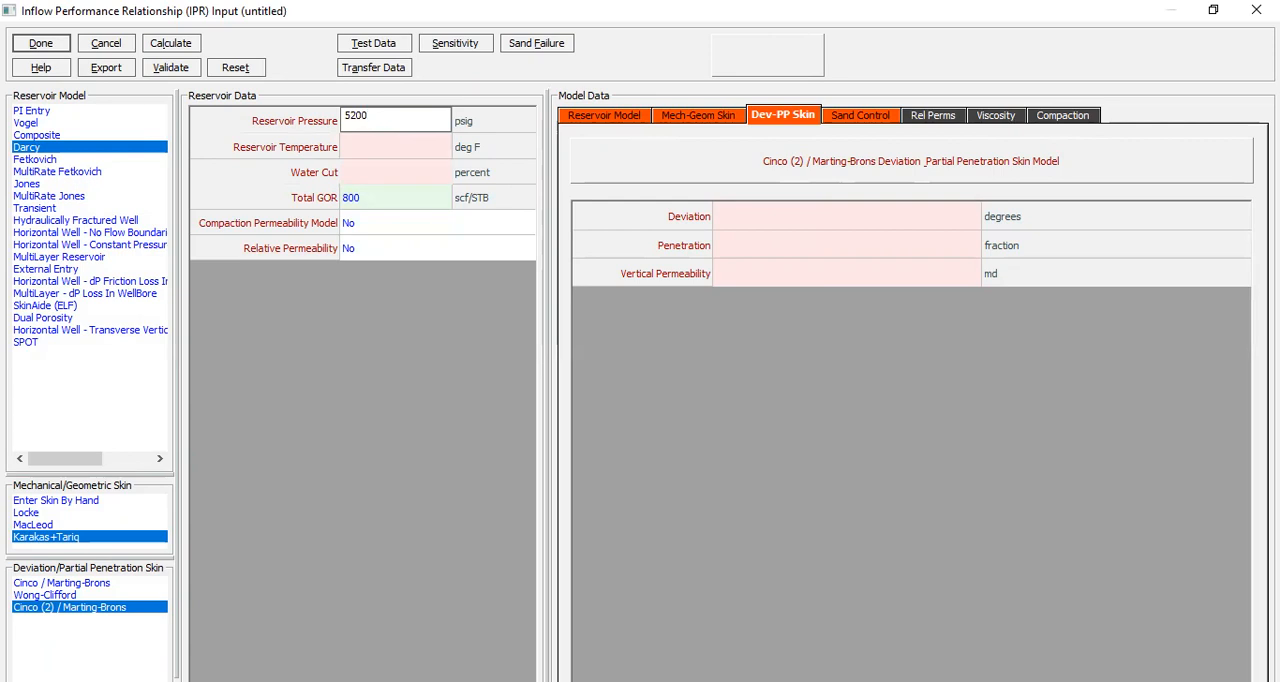
pyautogui.click(406, 156)
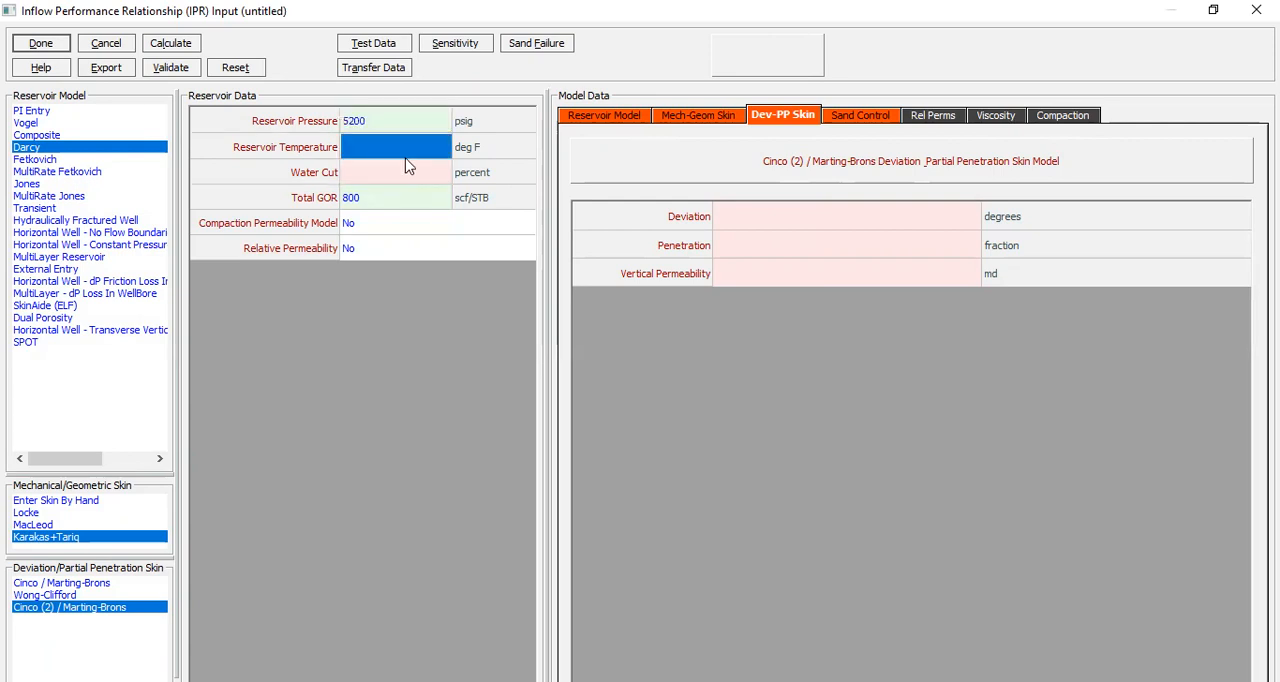
pyautogui.write('210')
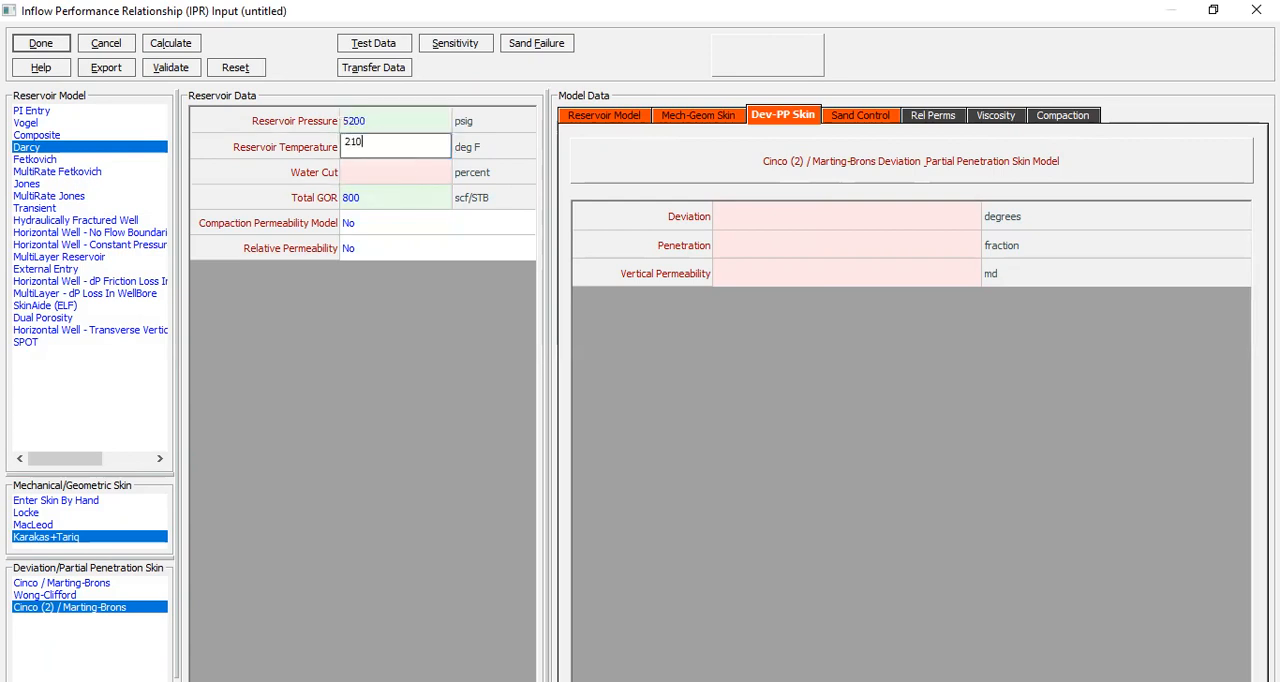
pyautogui.click(388, 178)
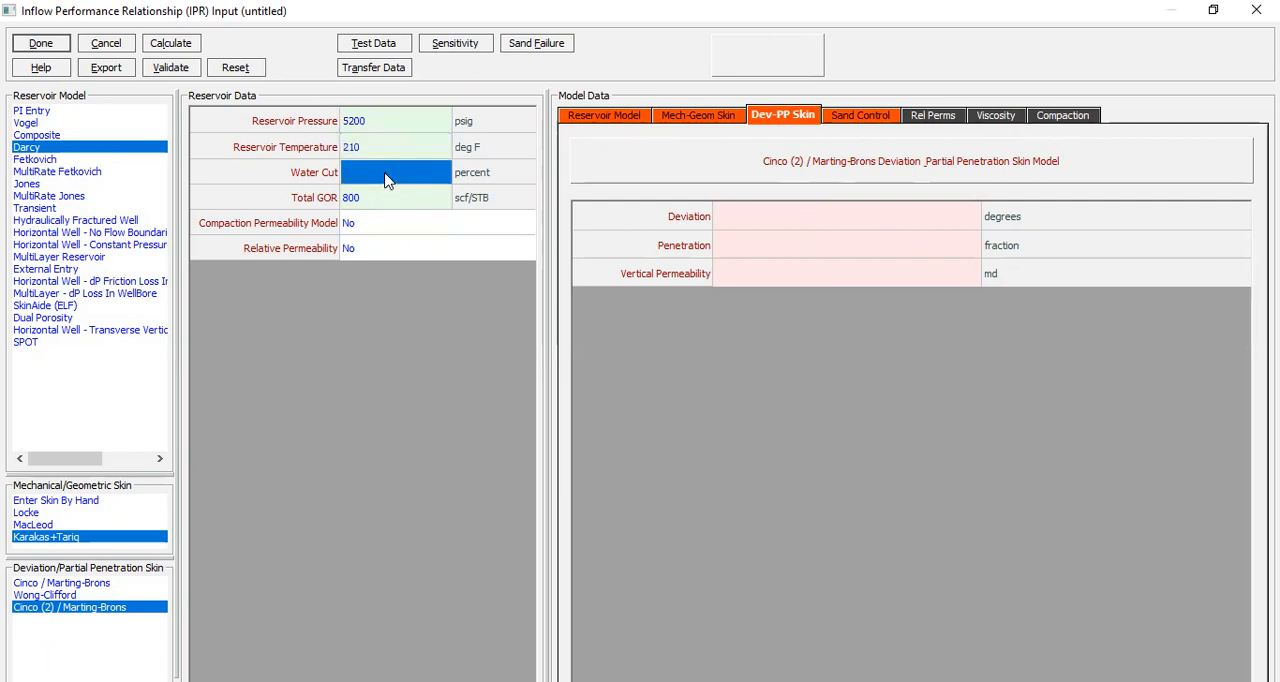
pyautogui.write('0')
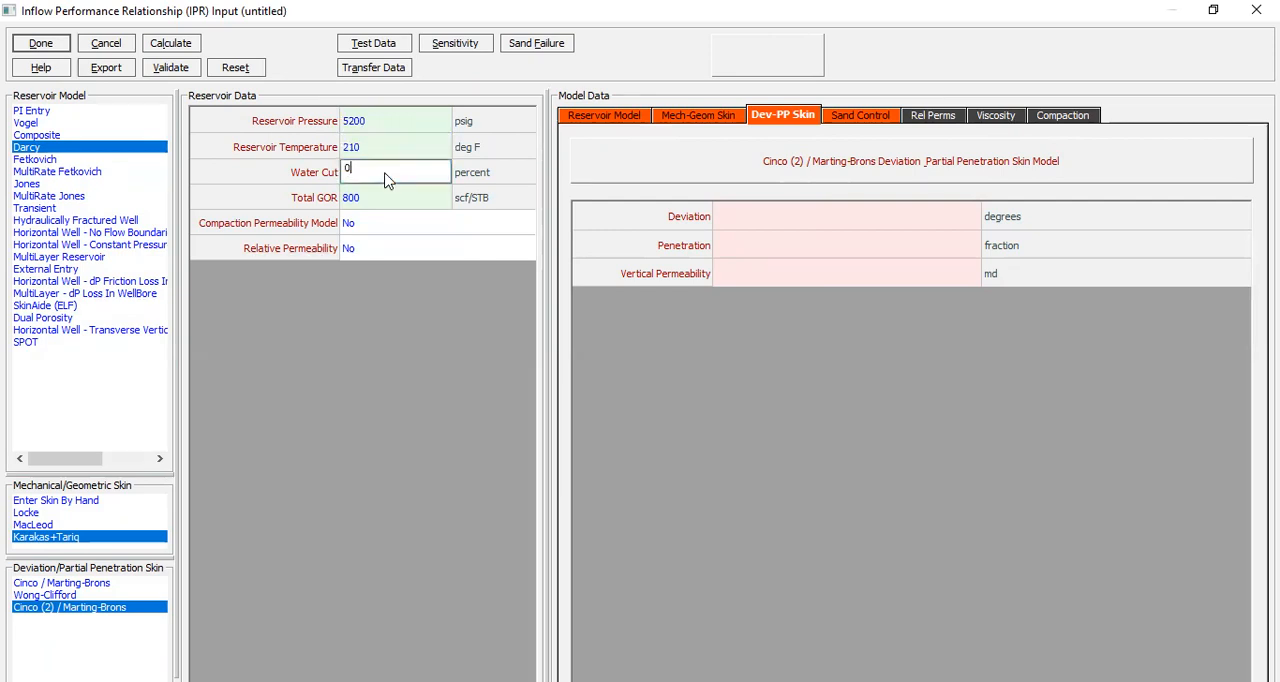
# Step: In the Darcy reservoir model data, set the reservoir permeability to 50 md and the reservoir thickness to 100 feet
pyautogui.press('Return')
pyautogui.click(380, 200)
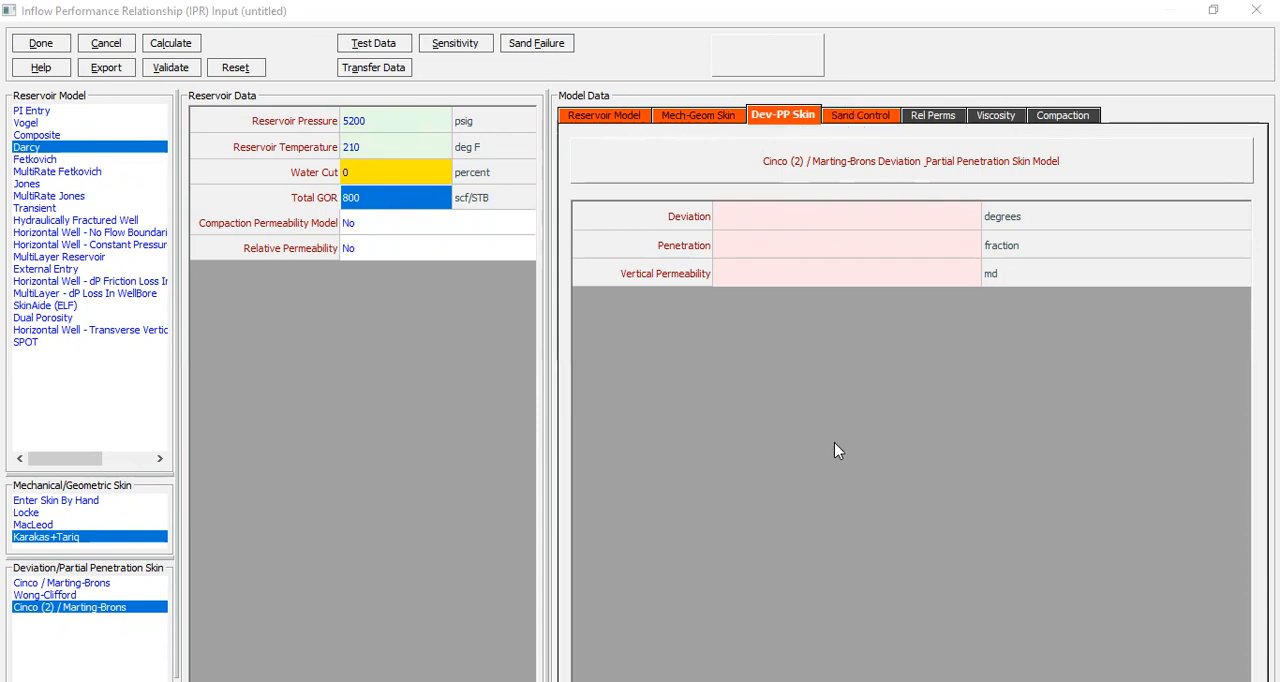
pyautogui.click(622, 119)
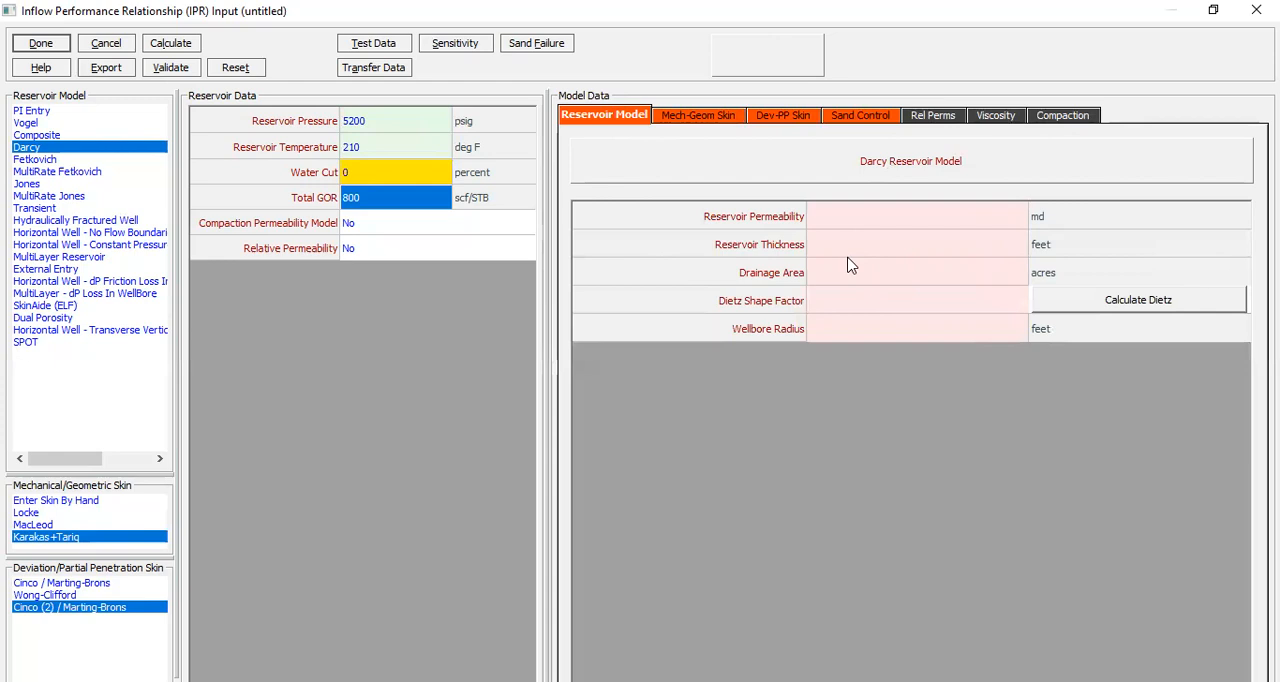
pyautogui.click(882, 226)
pyautogui.write('50')
pyautogui.click(876, 255)
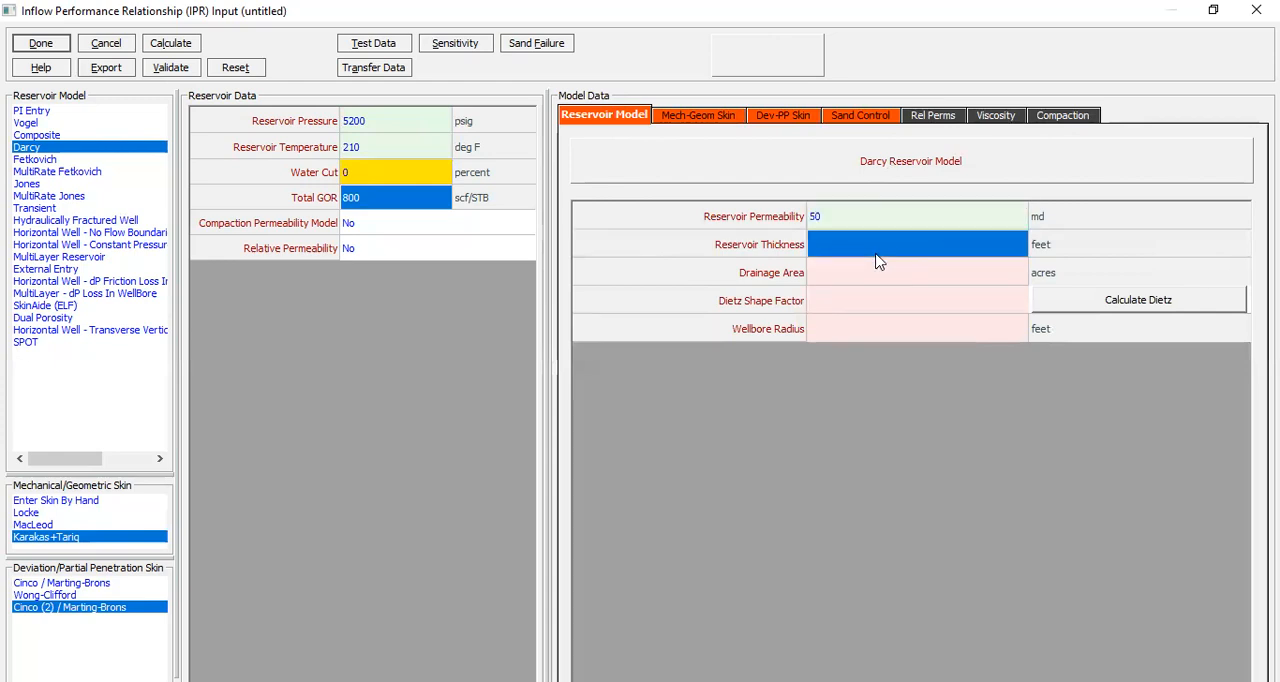
pyautogui.write('100')
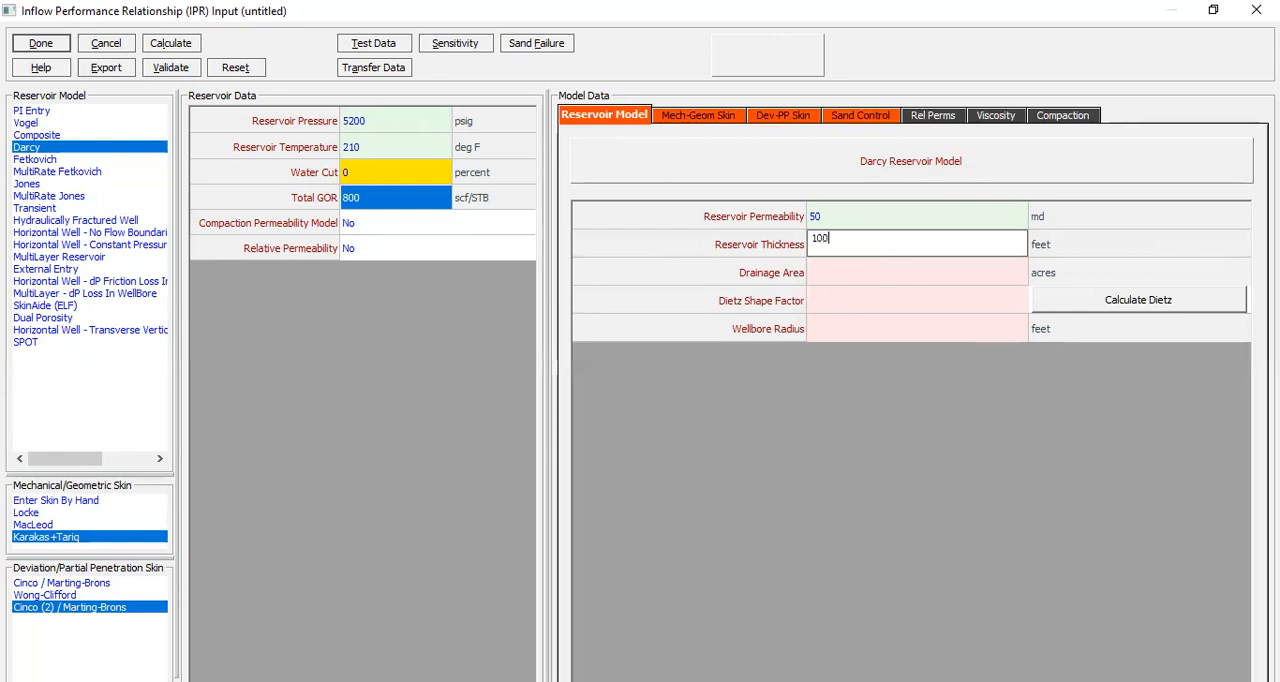
# Step: Set the drainage area to 500 acres, the Dietz shape factor to 31.6 and the wellbore radius to 0.354 feet
pyautogui.click(815, 273)
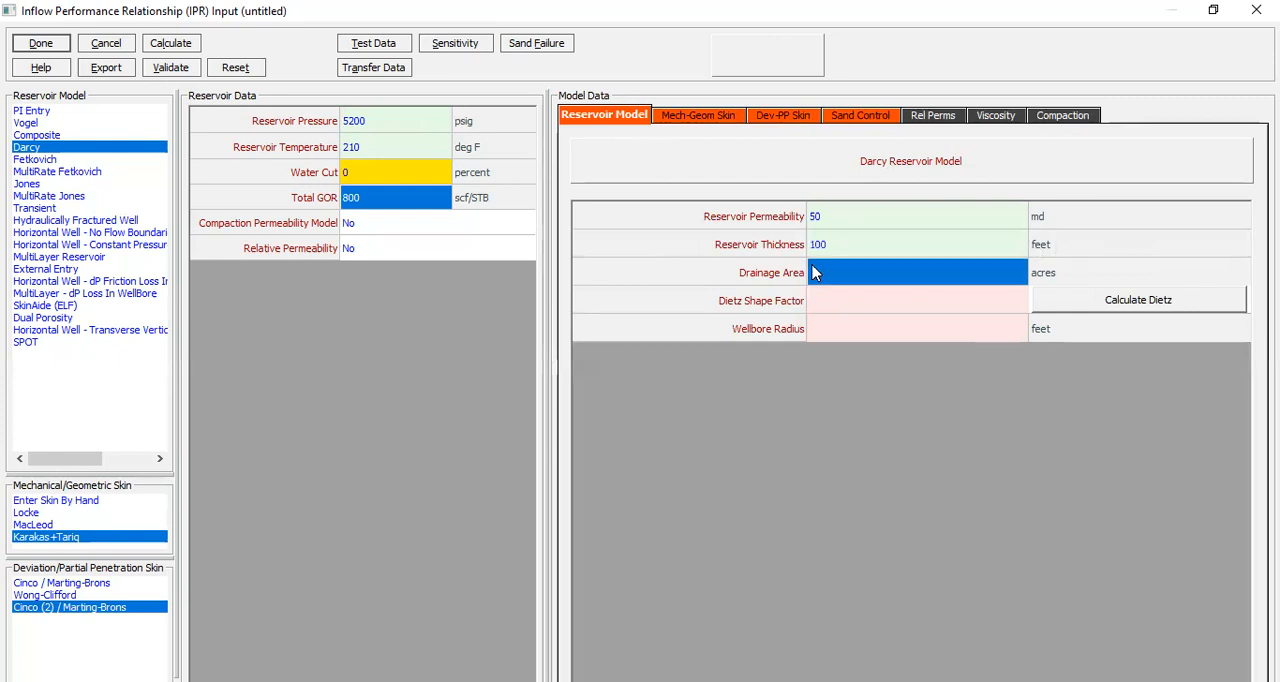
pyautogui.write('500')
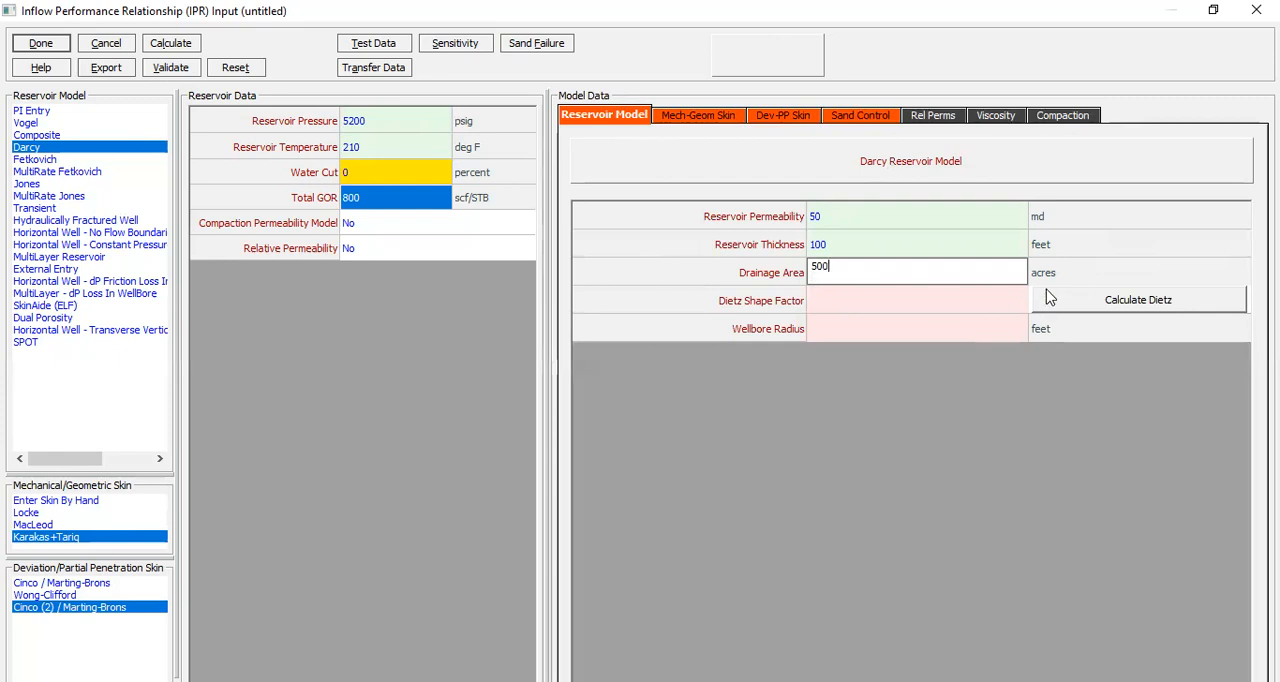
pyautogui.click(843, 303)
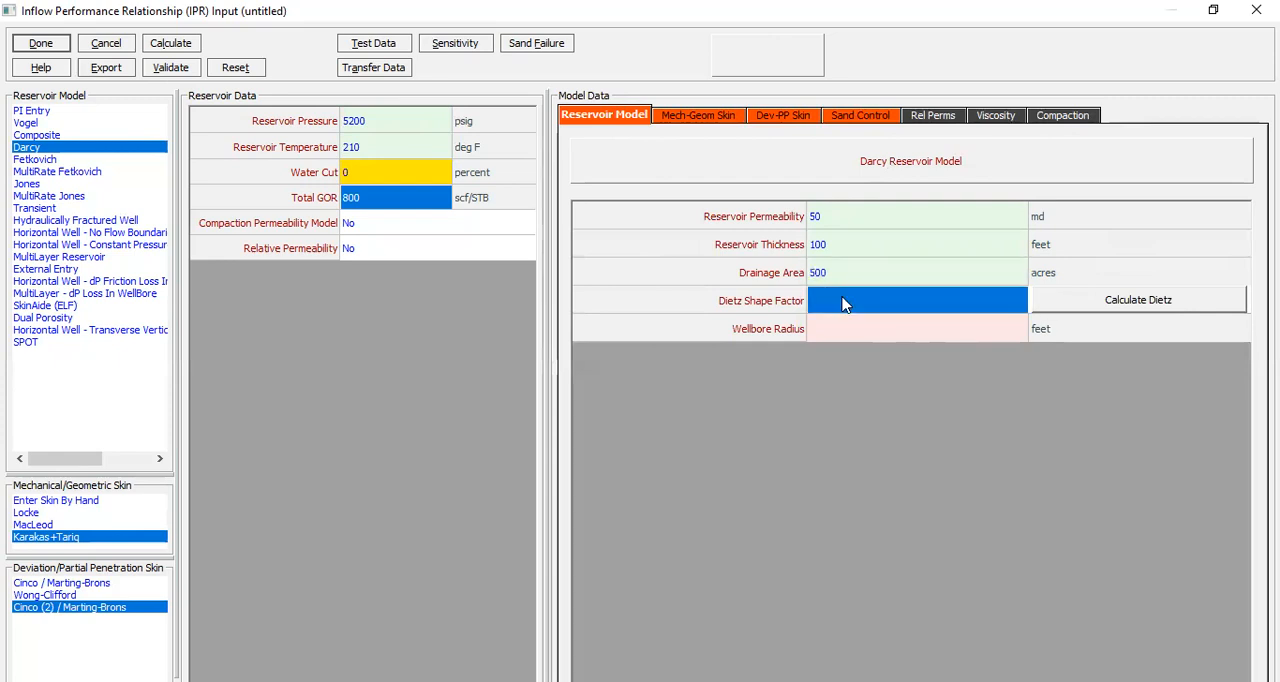
pyautogui.write('31.6')
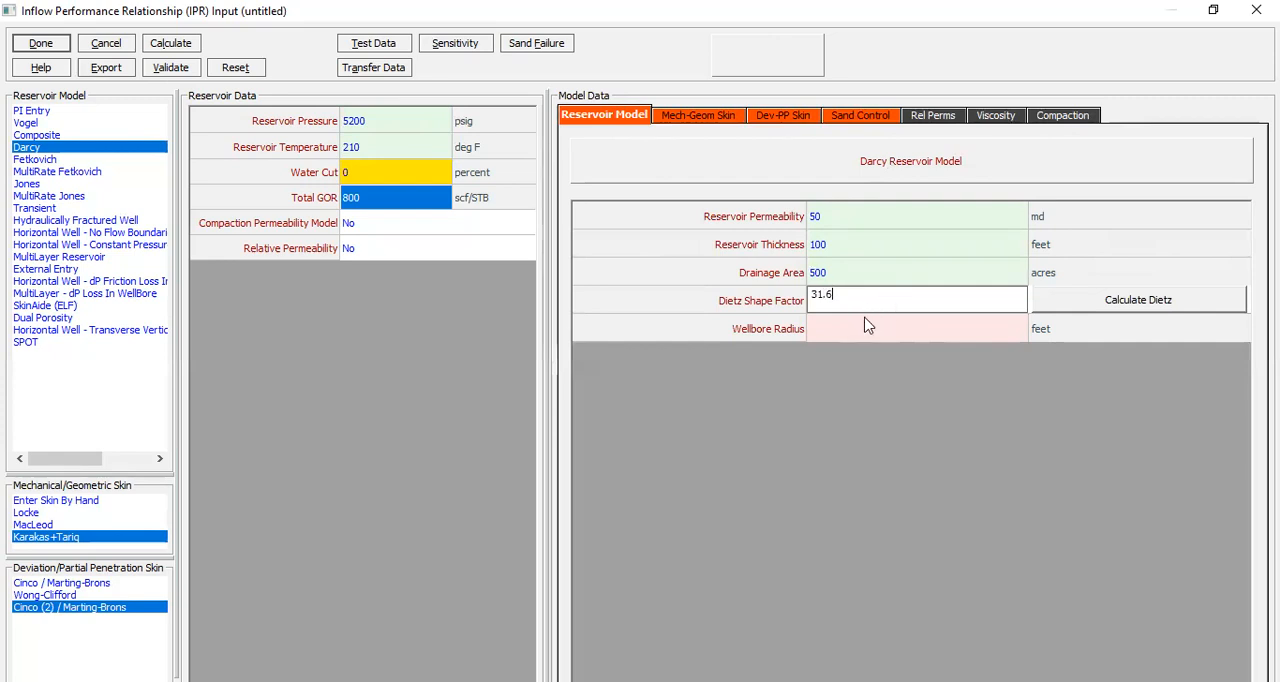
pyautogui.click(889, 336)
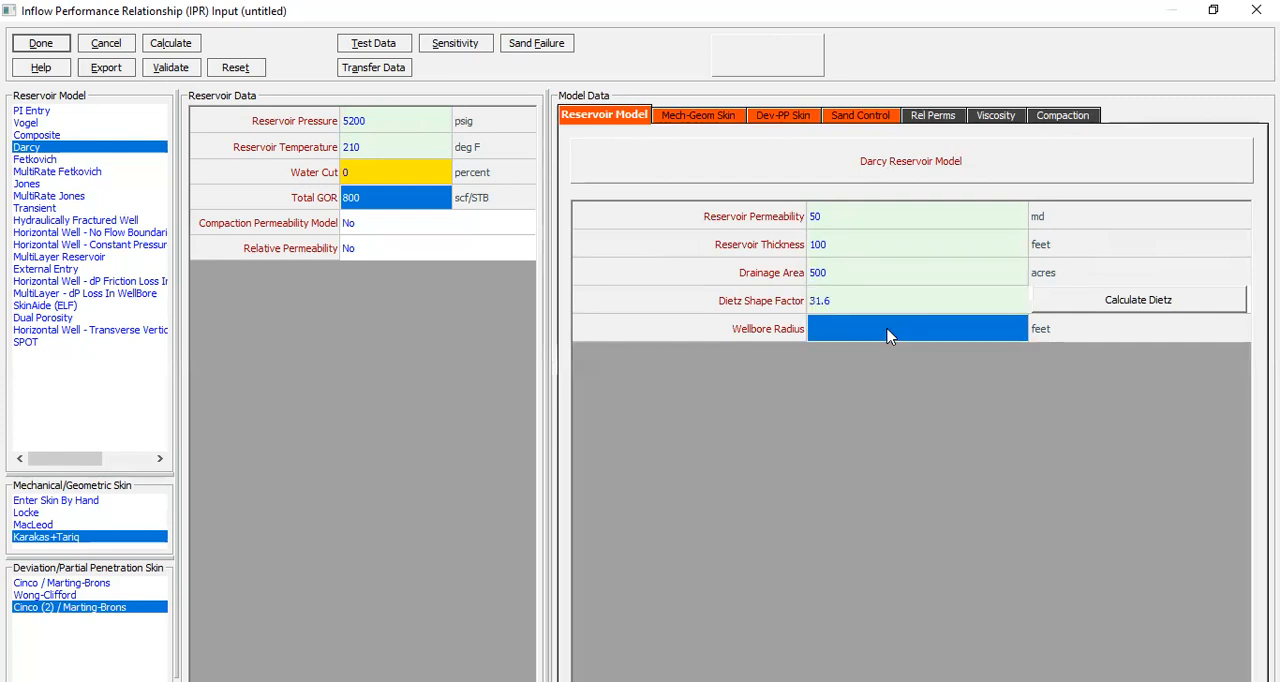
pyautogui.write('0.')
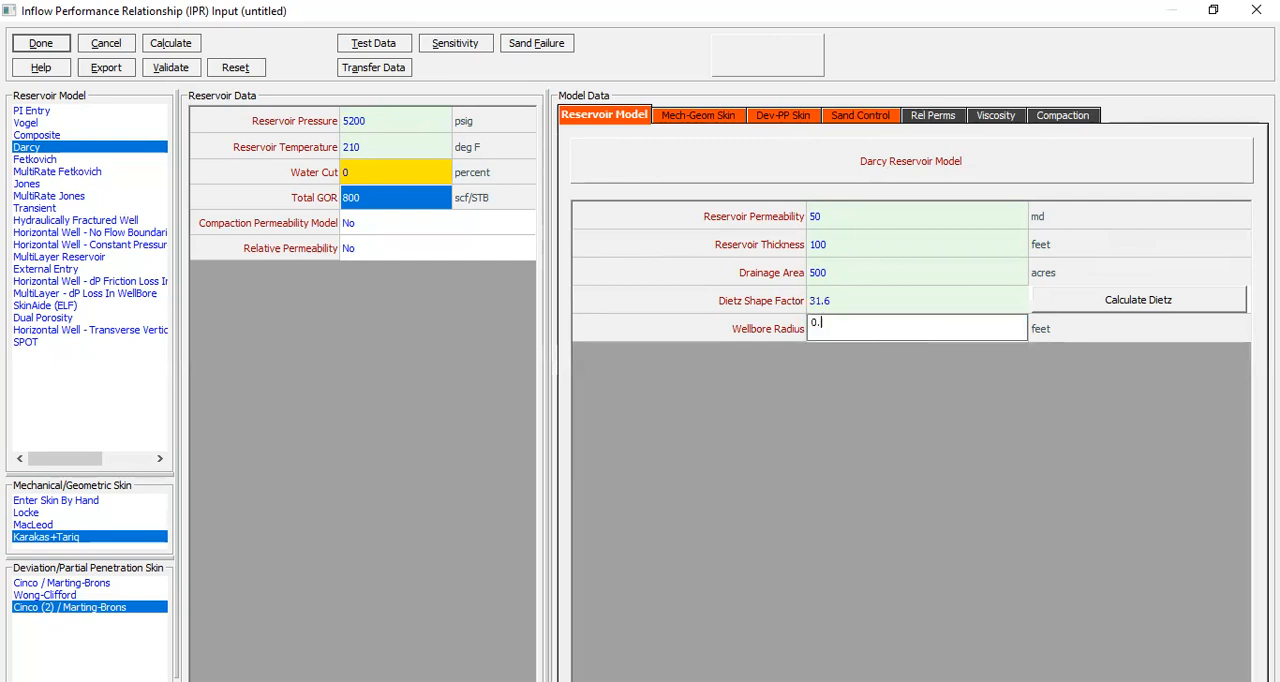
pyautogui.write('354')
pyautogui.press('Return')
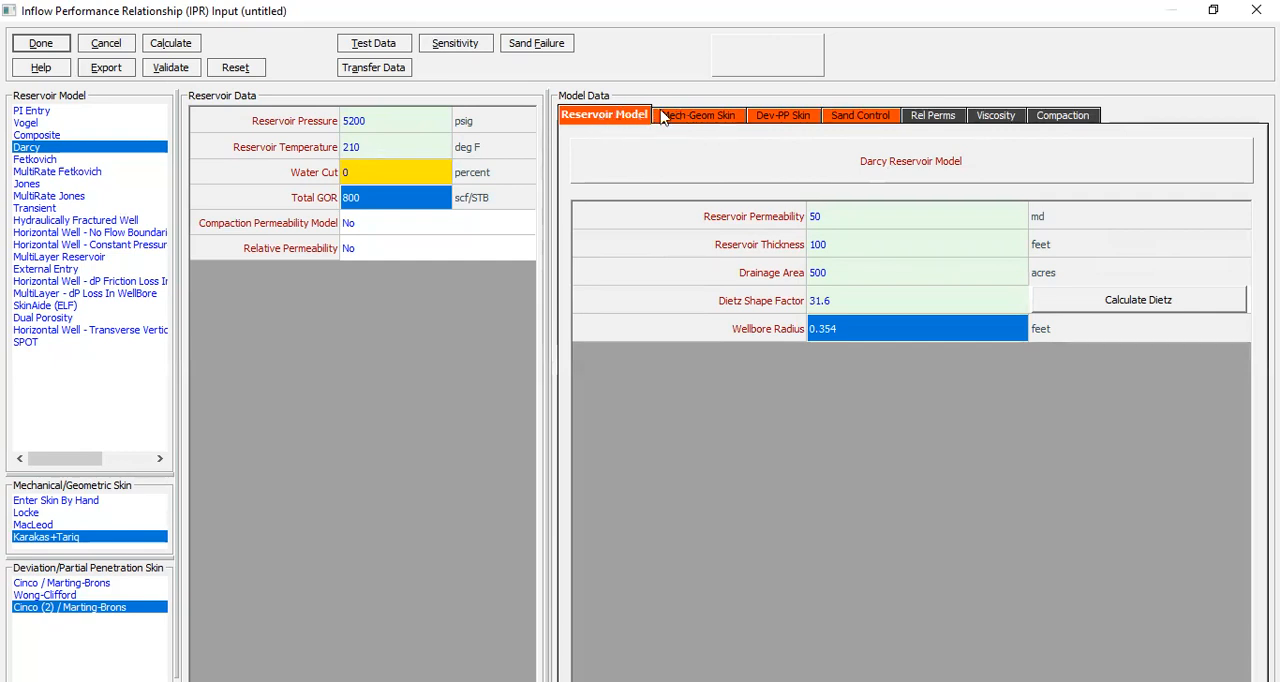
pyautogui.click(699, 118)
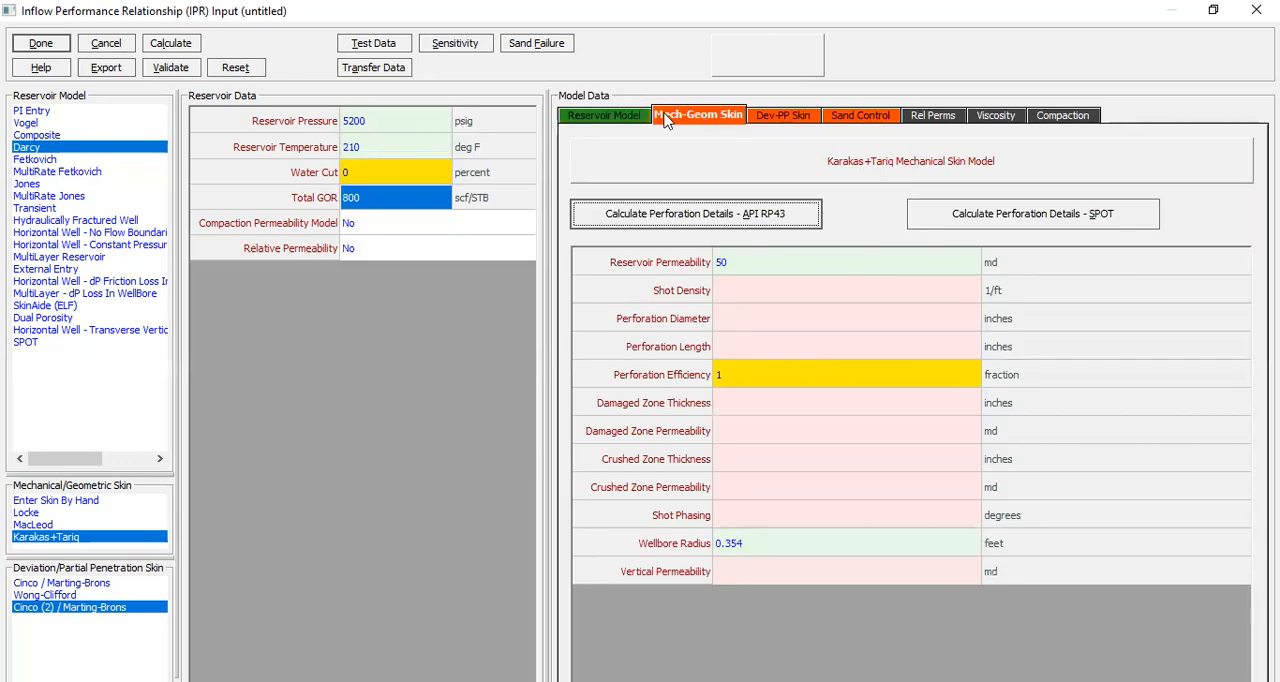
pyautogui.click(600, 120)
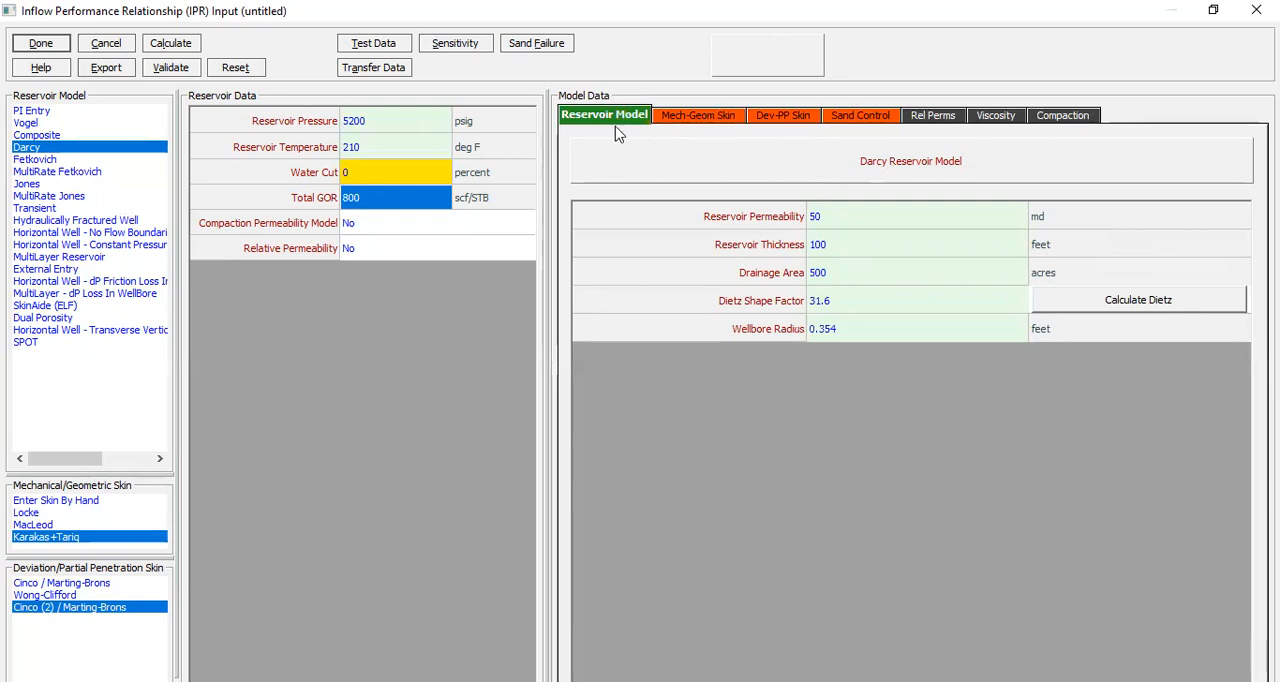
# Step: In the Karakas+Tariq mechanical skin data, set the shot density to 8 1/ft and the perforation diameter to 0.43 inches
pyautogui.click(688, 119)
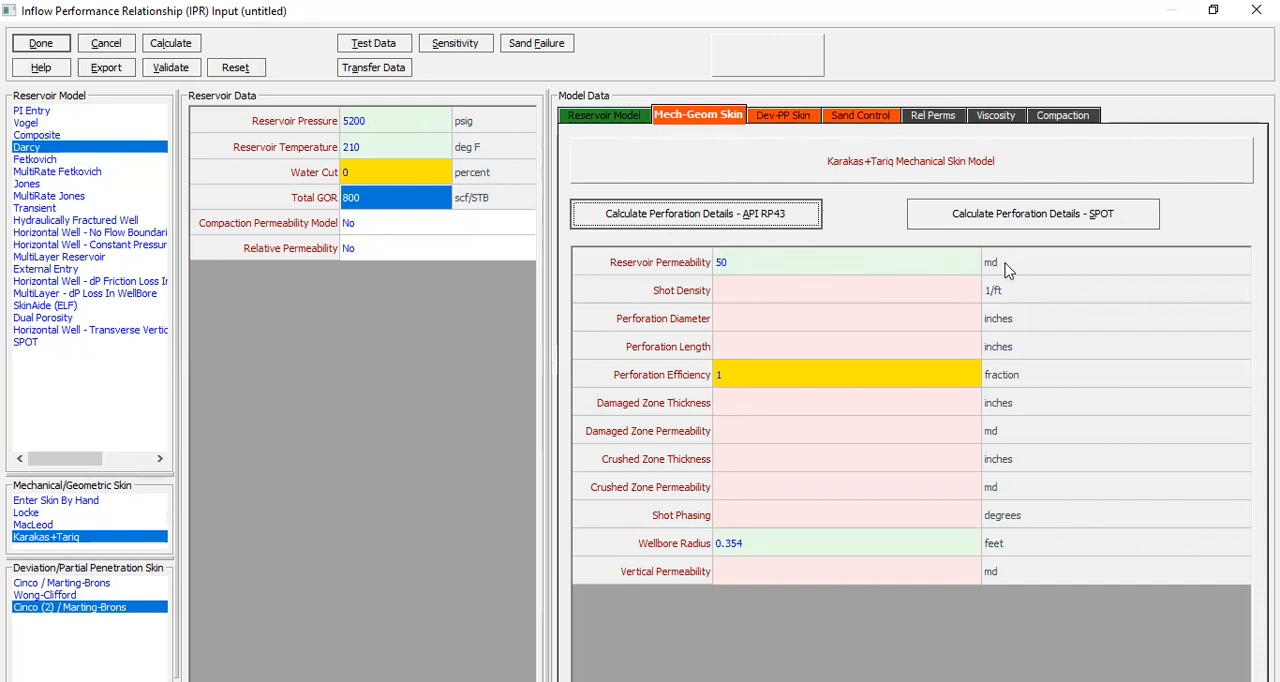
pyautogui.click(774, 296)
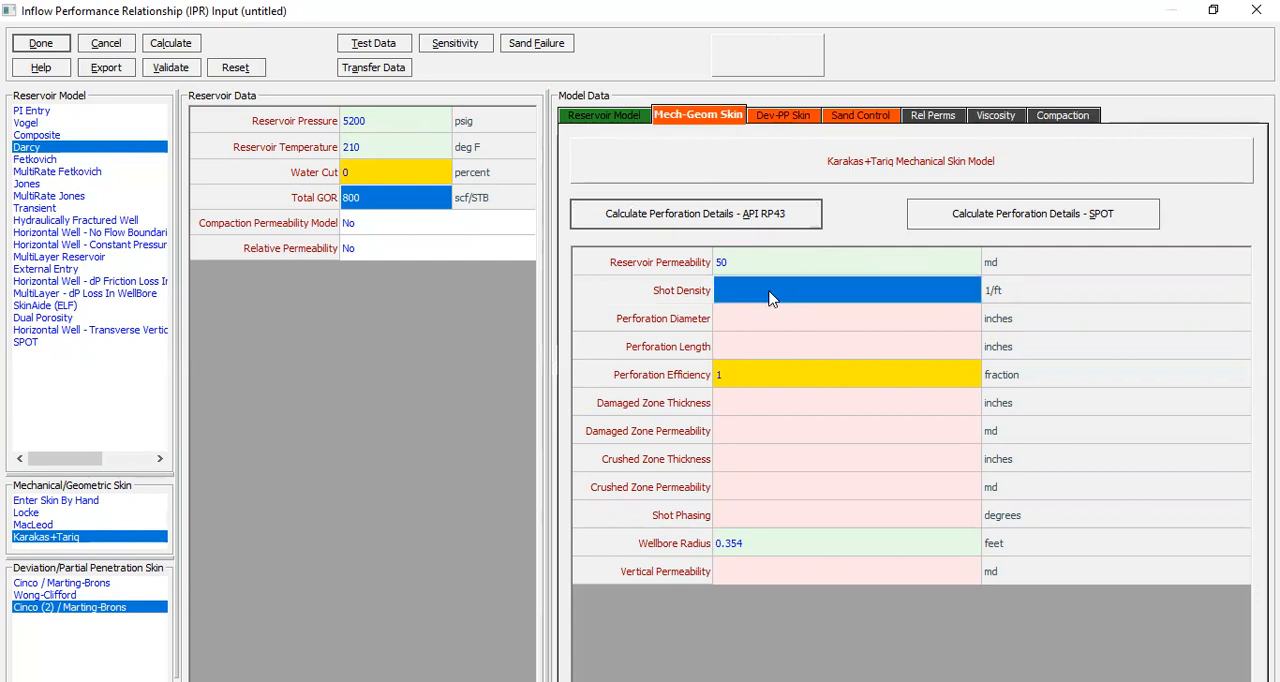
pyautogui.write('8')
pyautogui.press('Return')
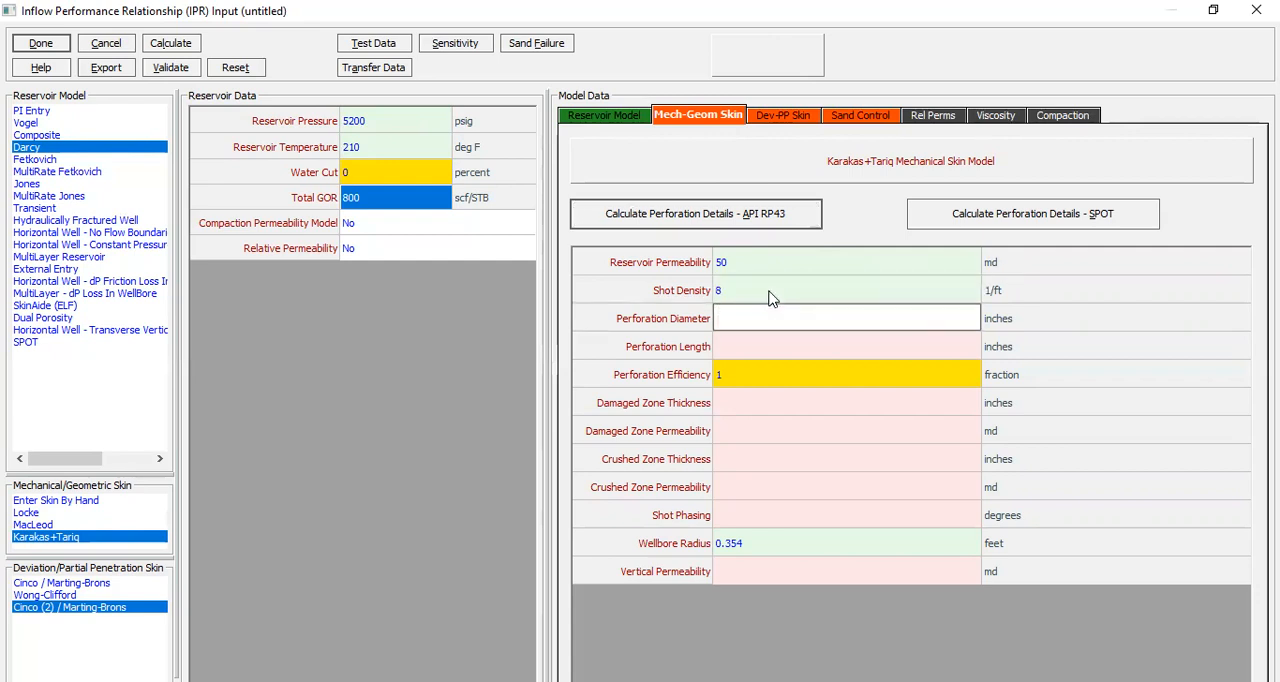
pyautogui.write('0.43')
pyautogui.press('Tab')
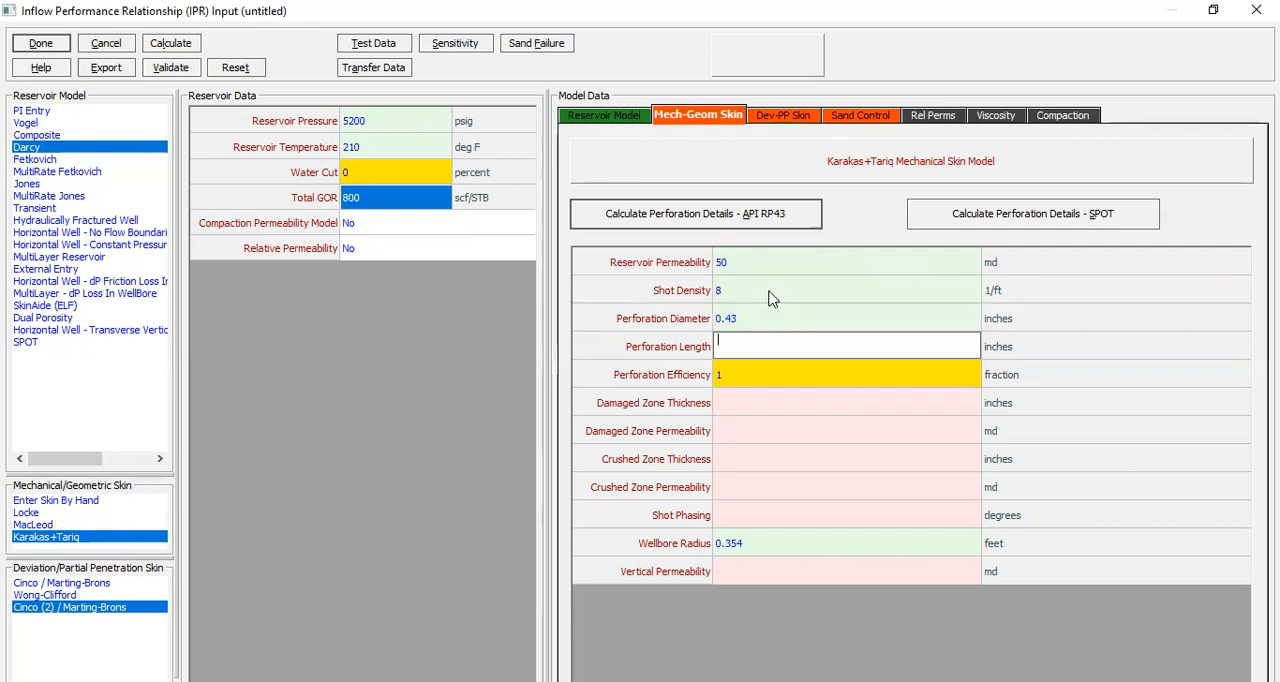
# Step: Set the perforation length to 9.2 inches and the perforation efficiency to 0.9
pyautogui.write('9.2')
pyautogui.click(777, 375)
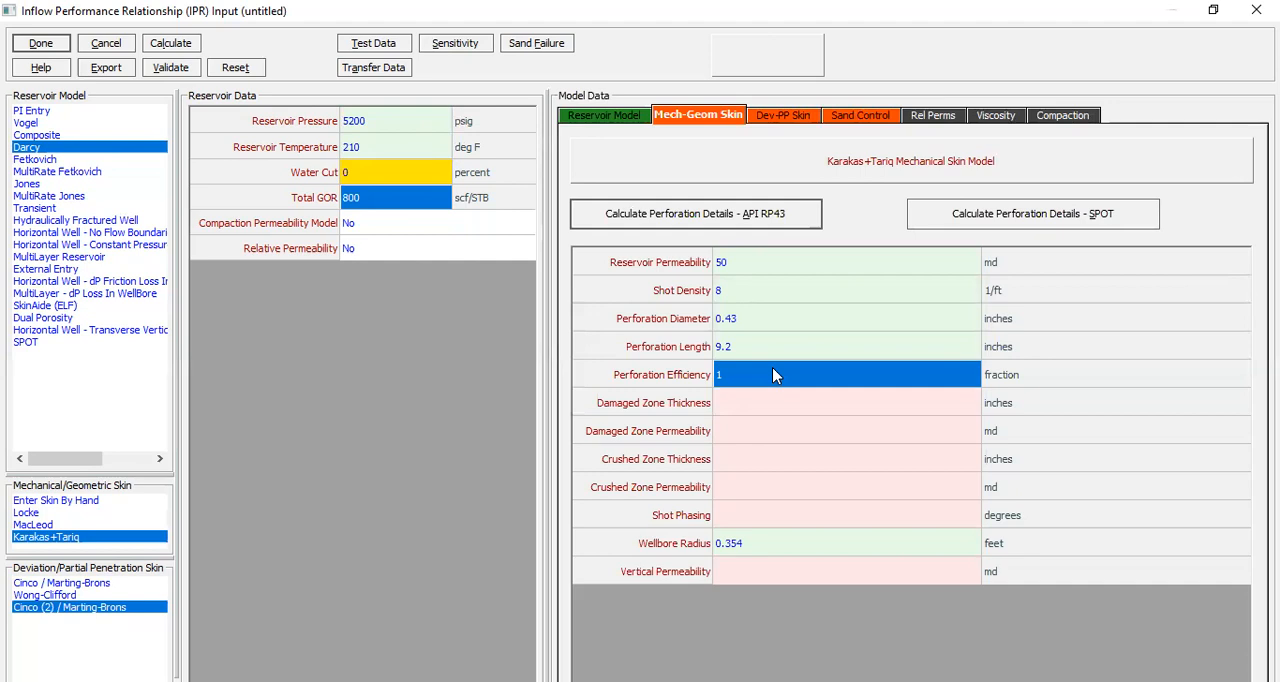
pyautogui.write('0.9')
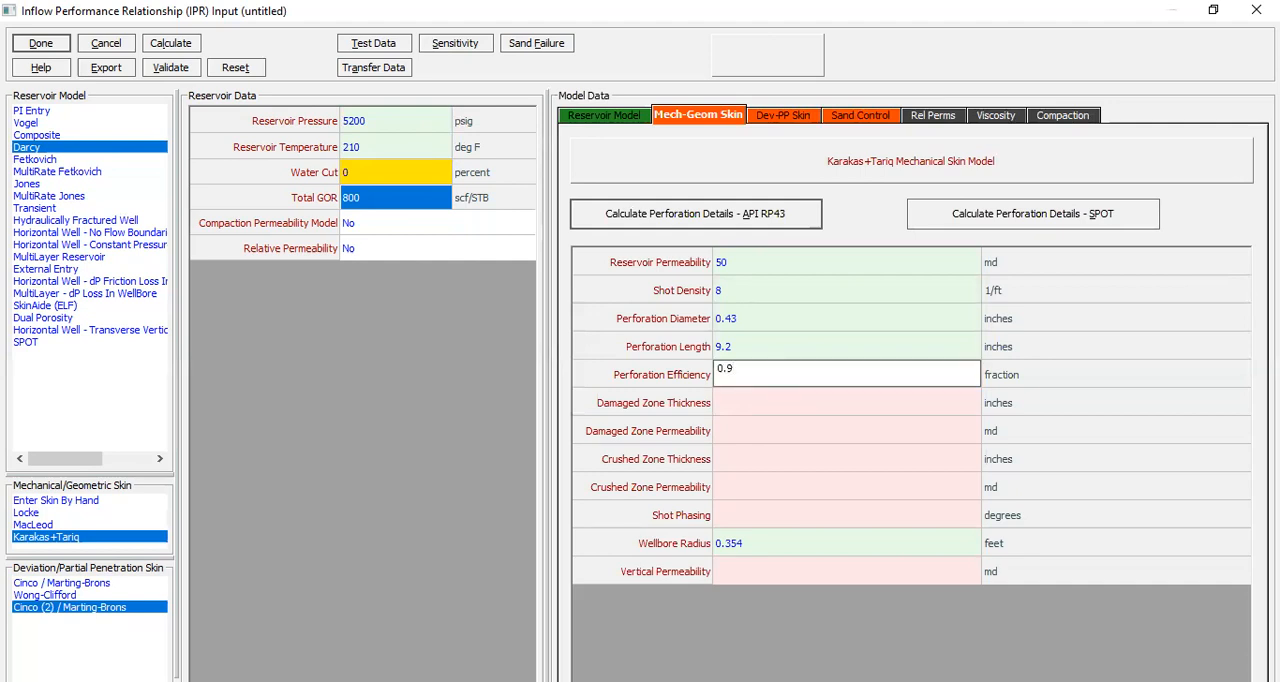
# Step: Set the damaged zone thickness to 8 inches and the damaged zone permeability to 25 md
pyautogui.click(757, 405)
pyautogui.write('8')
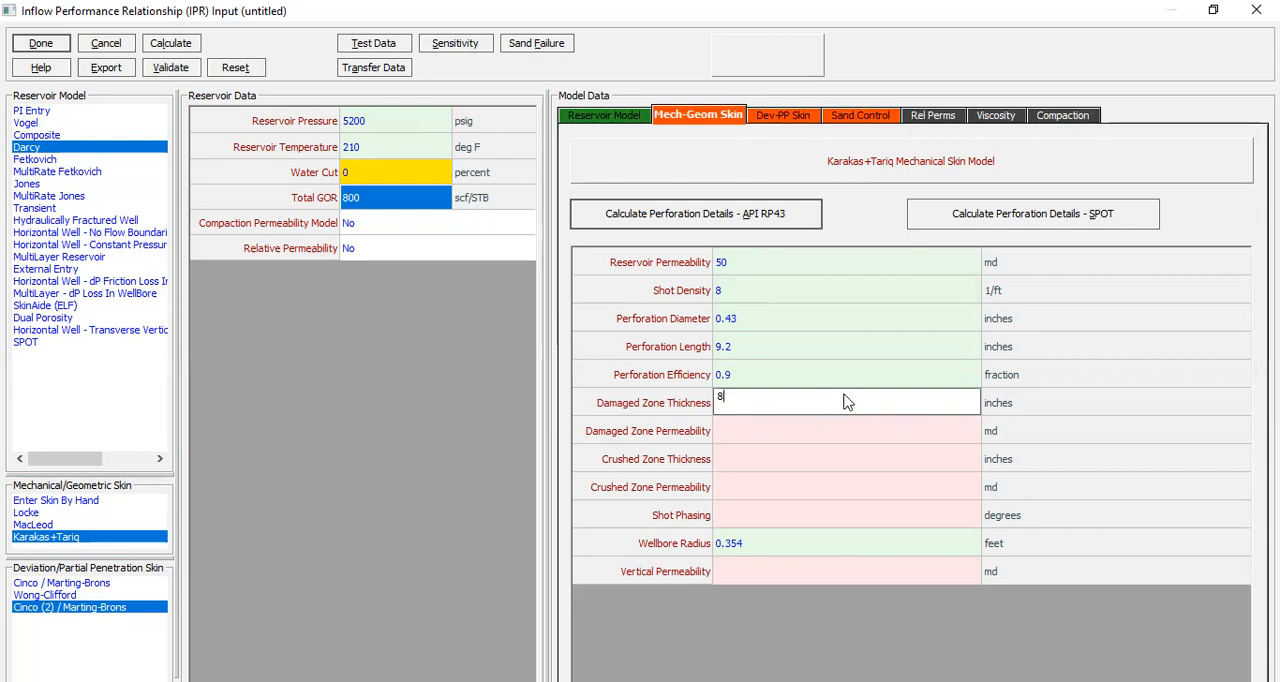
pyautogui.click(745, 433)
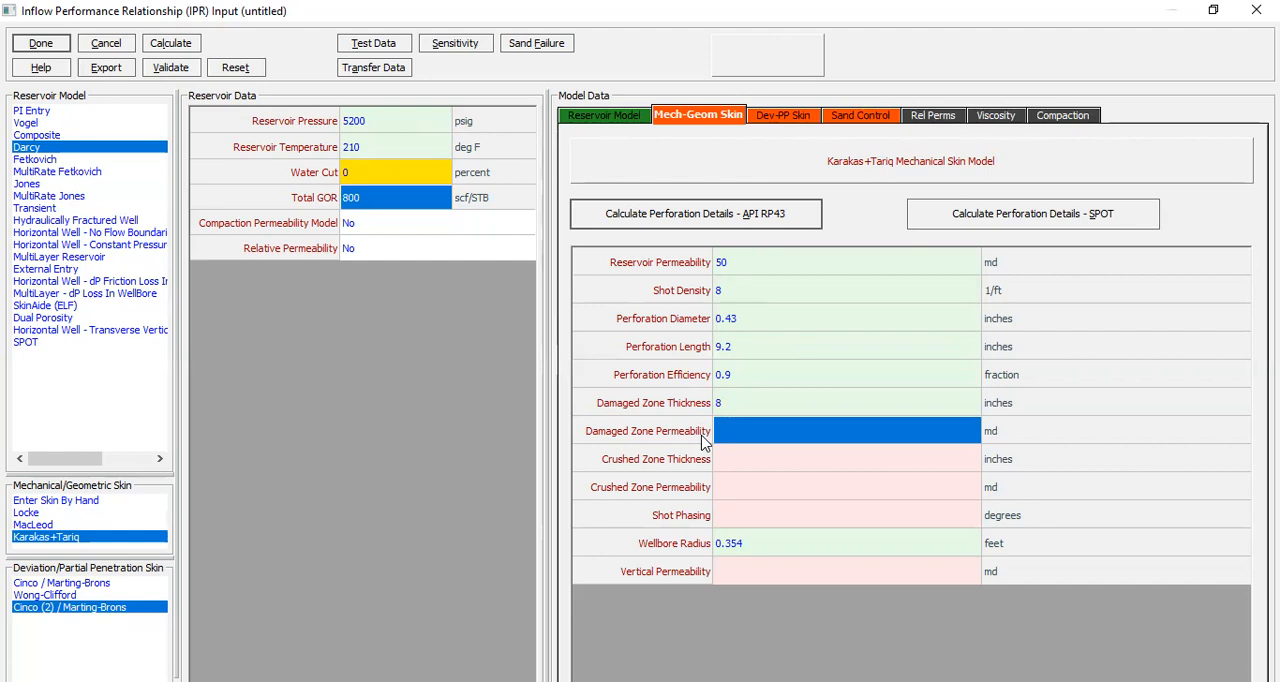
pyautogui.write('25')
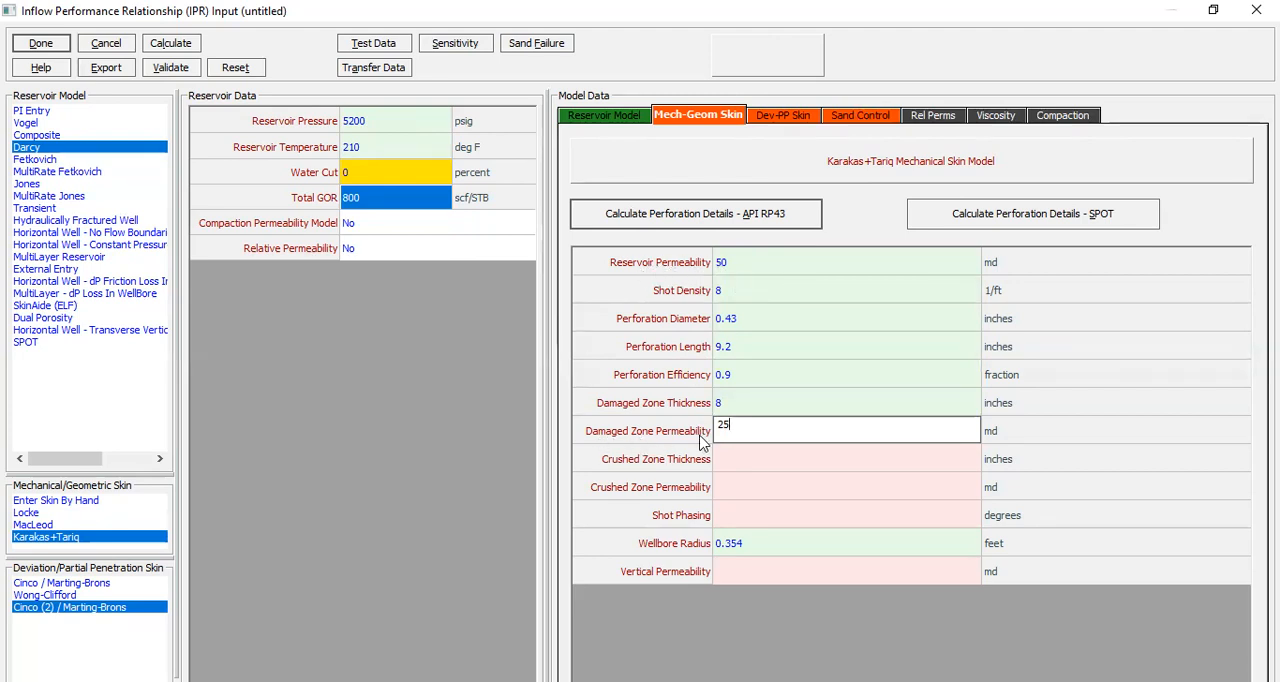
# Step: Set the crushed zone thickness to 0.2 inches and the crushed zone permeability to 12.5 md
pyautogui.click(752, 456)
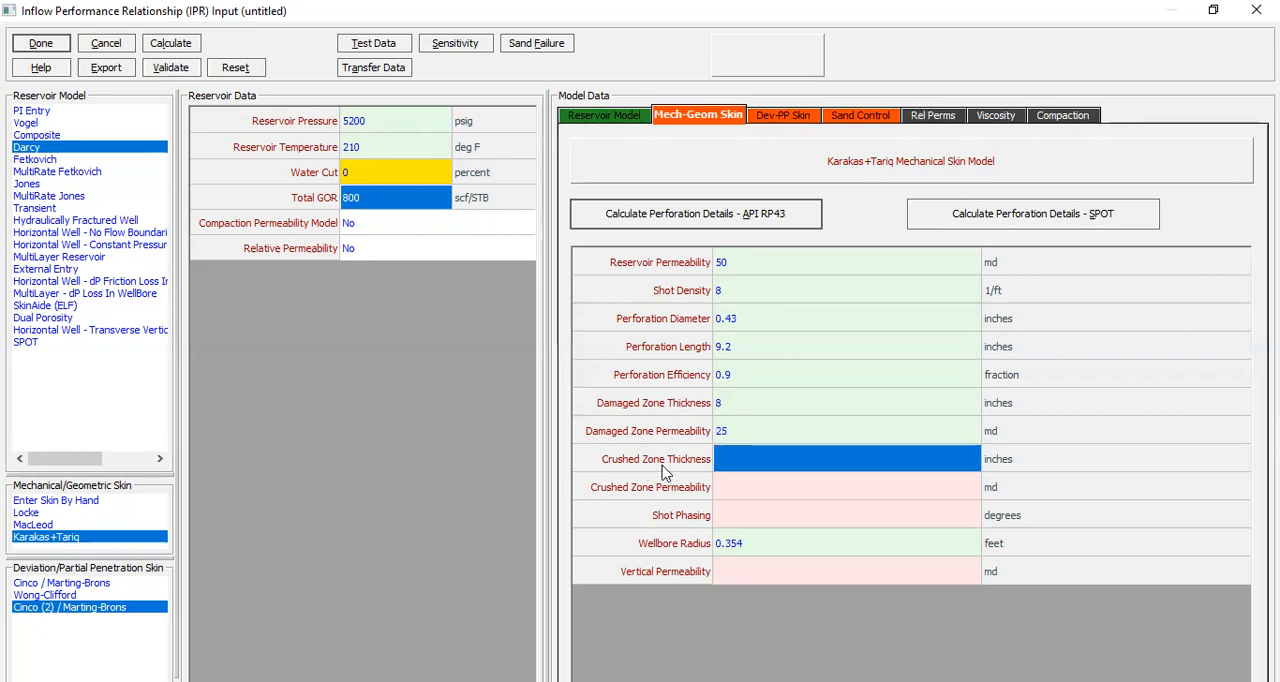
pyautogui.write('12.5')
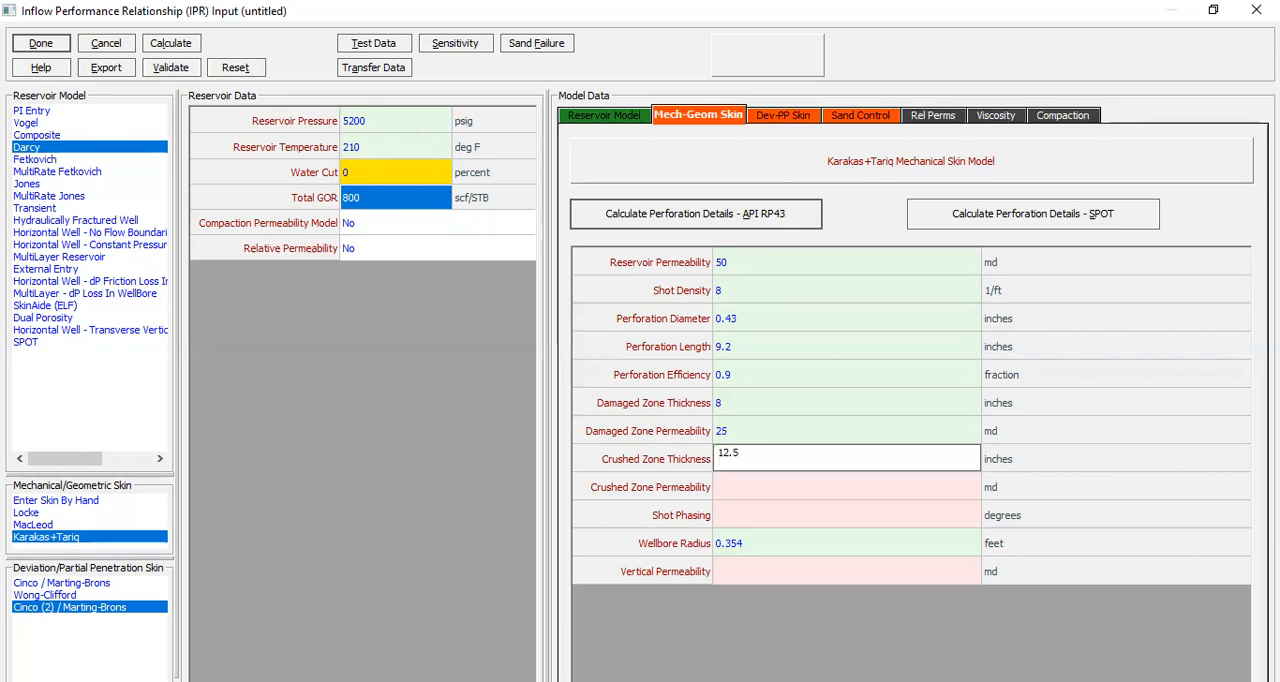
pyautogui.moveTo(755, 452); pyautogui.dragTo(692, 460)
pyautogui.write('0.2')
pyautogui.press('Return')
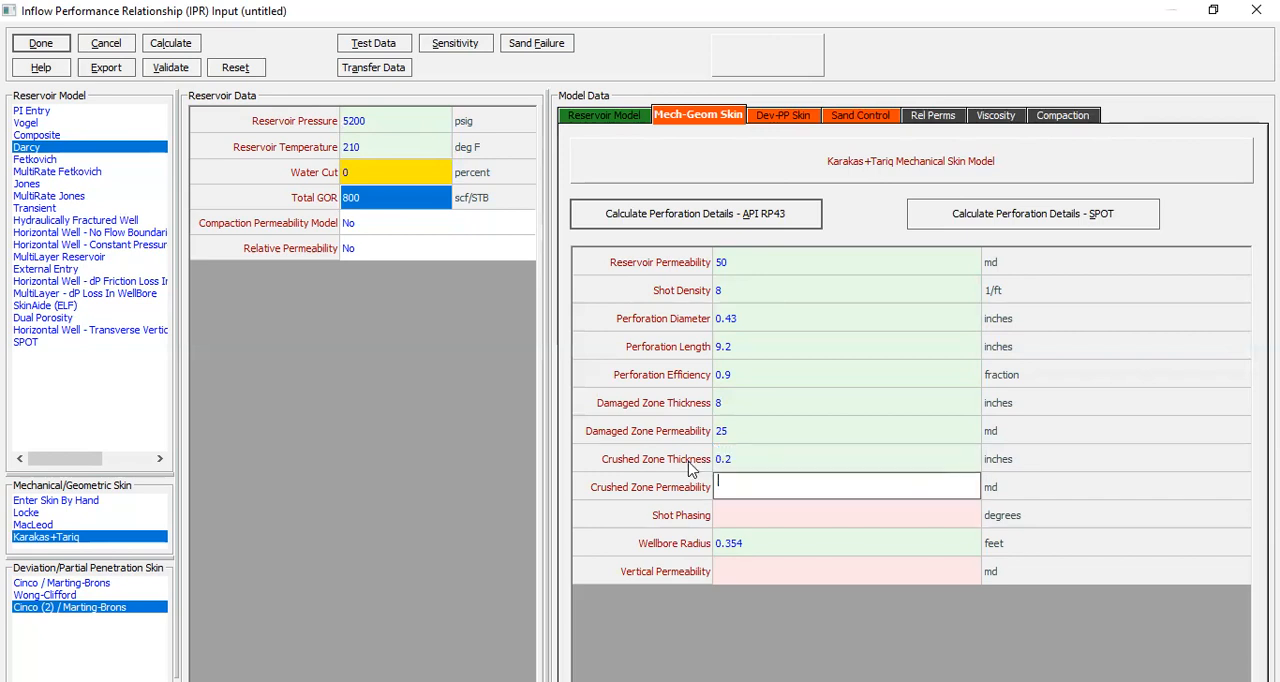
pyautogui.write('12.5')
pyautogui.click(1112, 490)
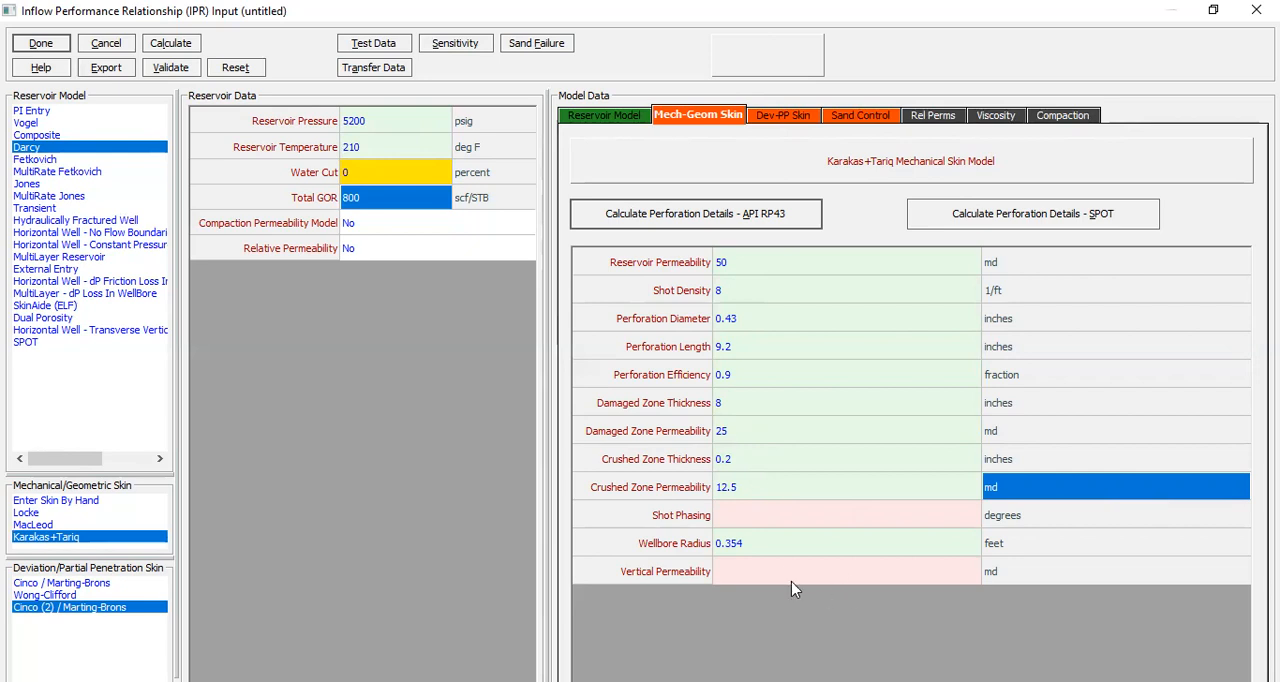
# Step: Set the shot phasing to 120 degrees and the vertical permeability to 5 md, keeping the existing wellbore radius
pyautogui.click(747, 517)
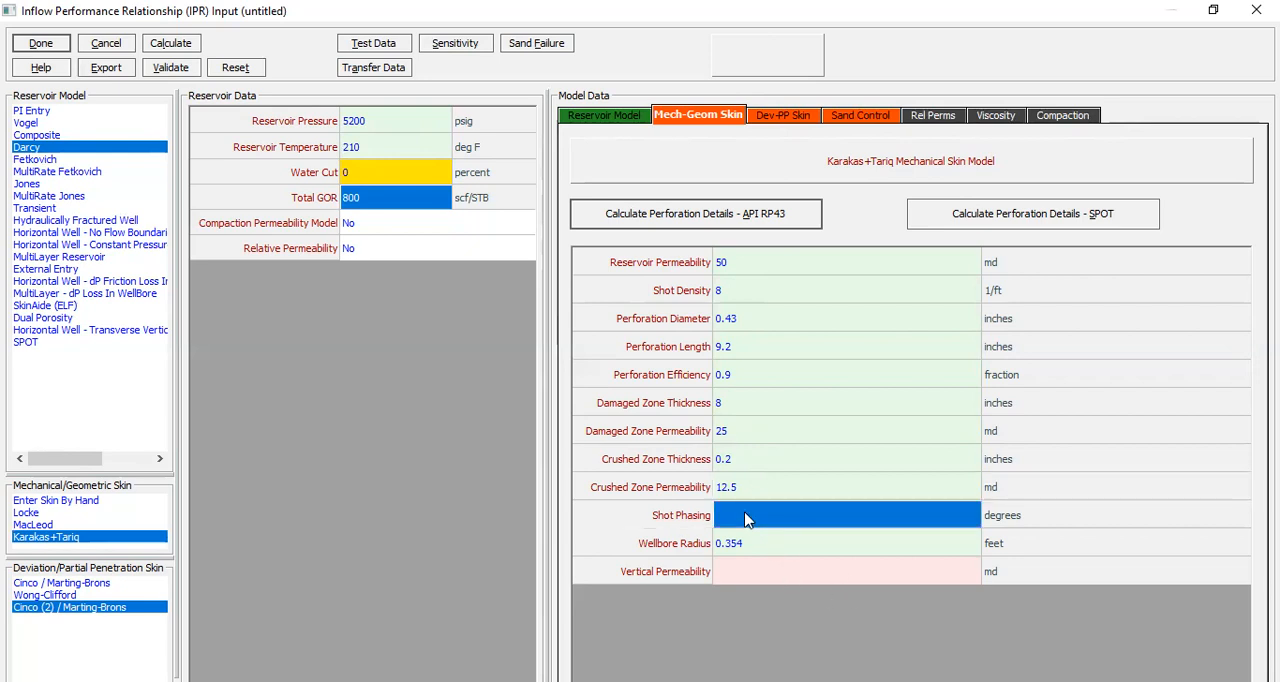
pyautogui.write('120')
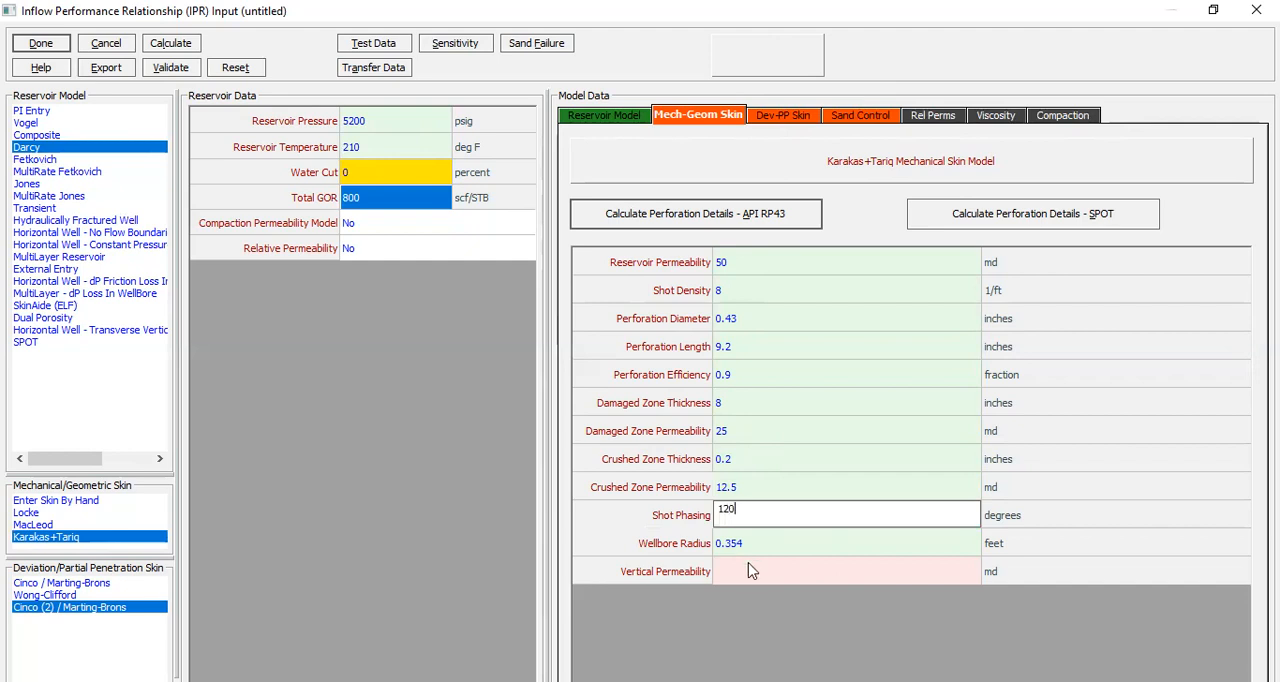
pyautogui.click(969, 538)
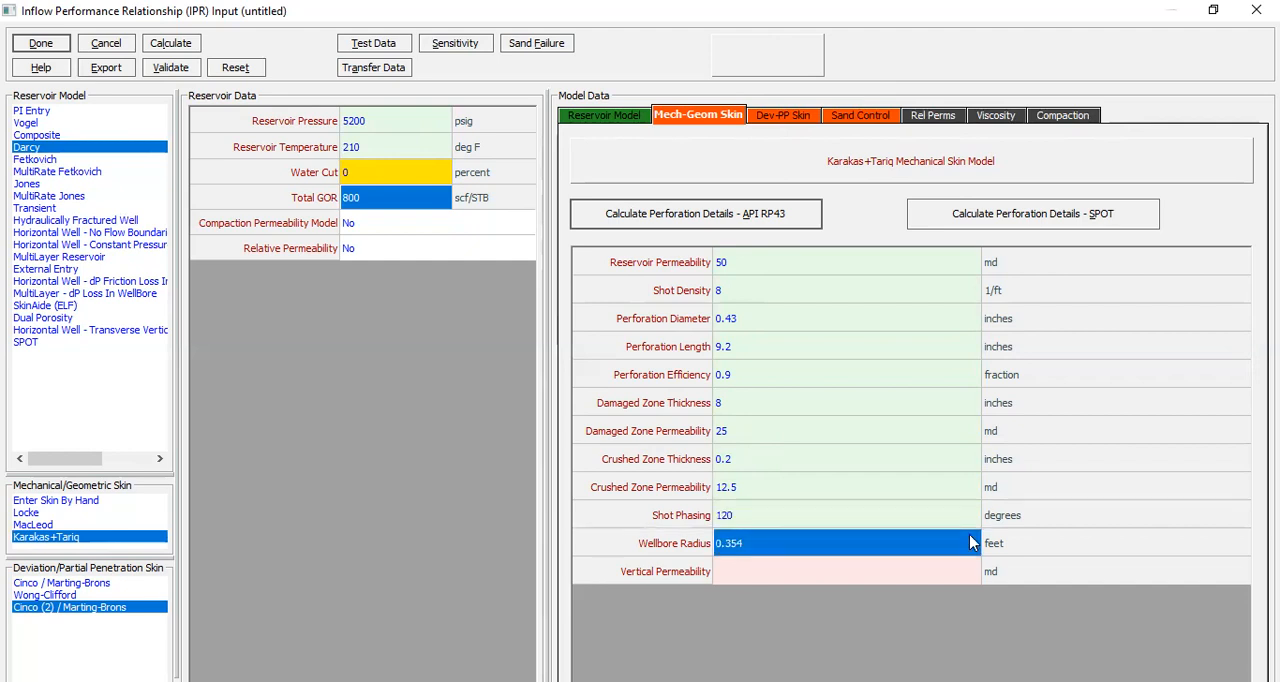
pyautogui.click(857, 566)
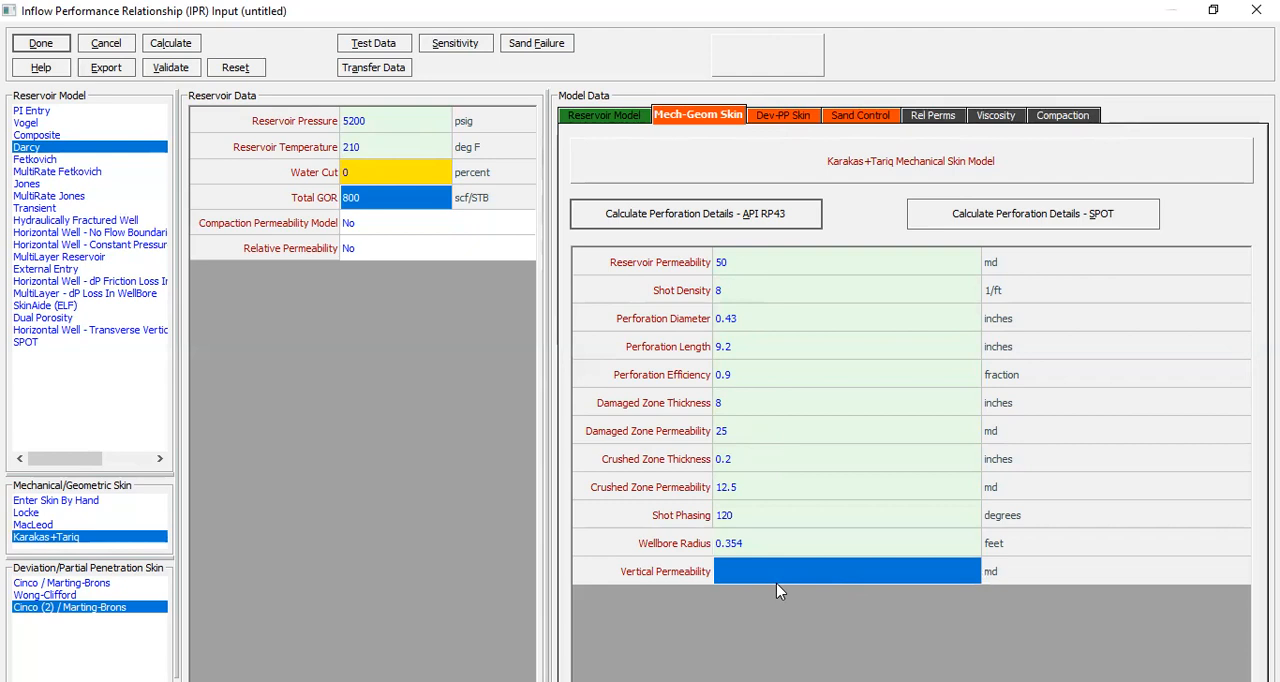
pyautogui.write('5')
pyautogui.click(789, 533)
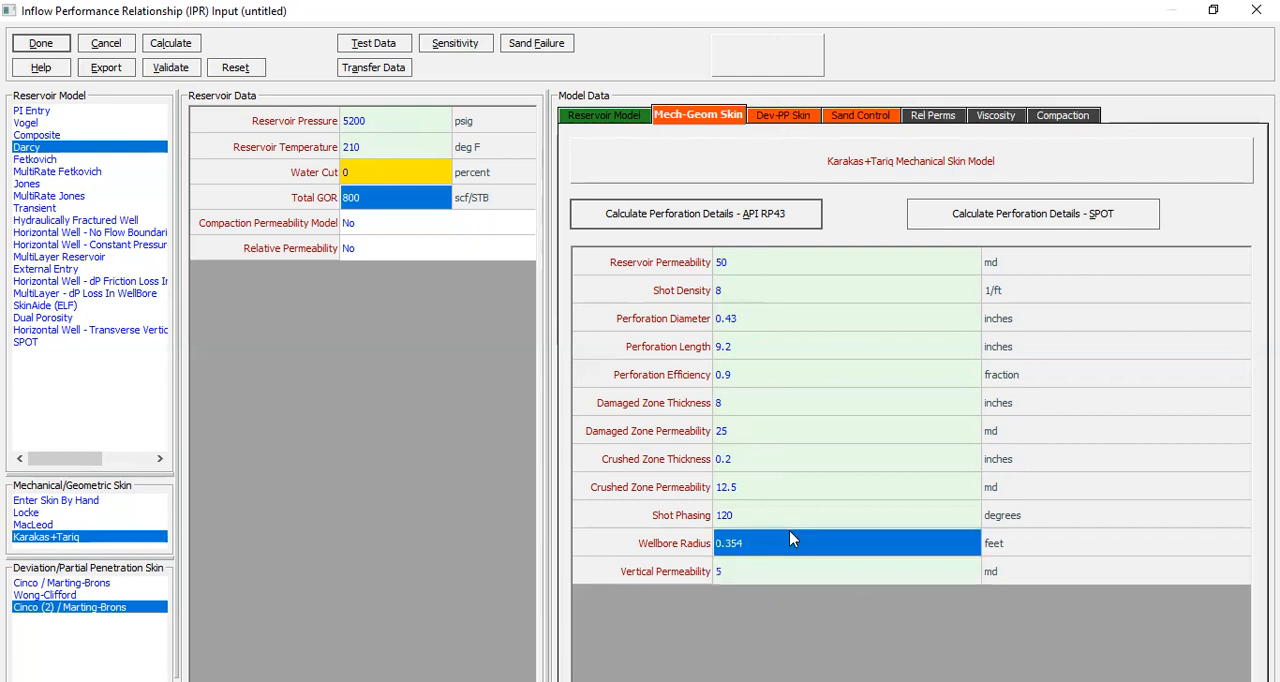
# Step: In the Cinco (2) / Marting-Brons skin data, set the deviation to 13 degrees and the penetration fraction to 1
pyautogui.click(765, 116)
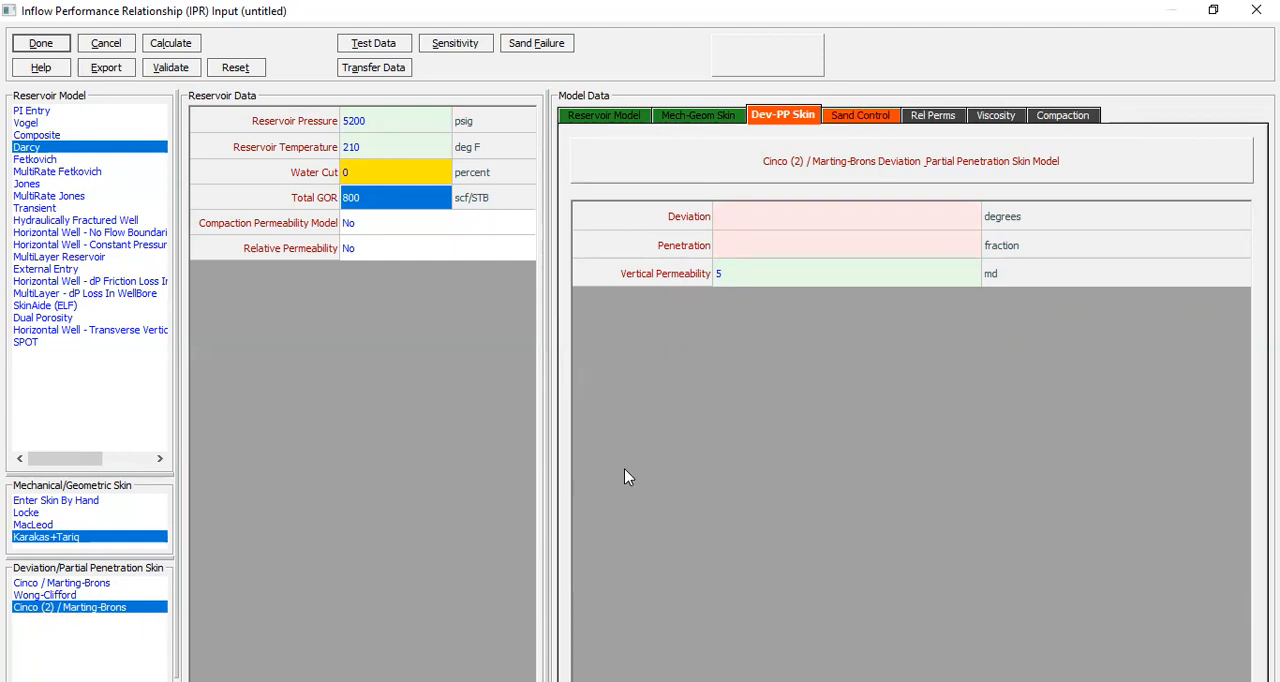
pyautogui.click(757, 217)
pyautogui.write('13')
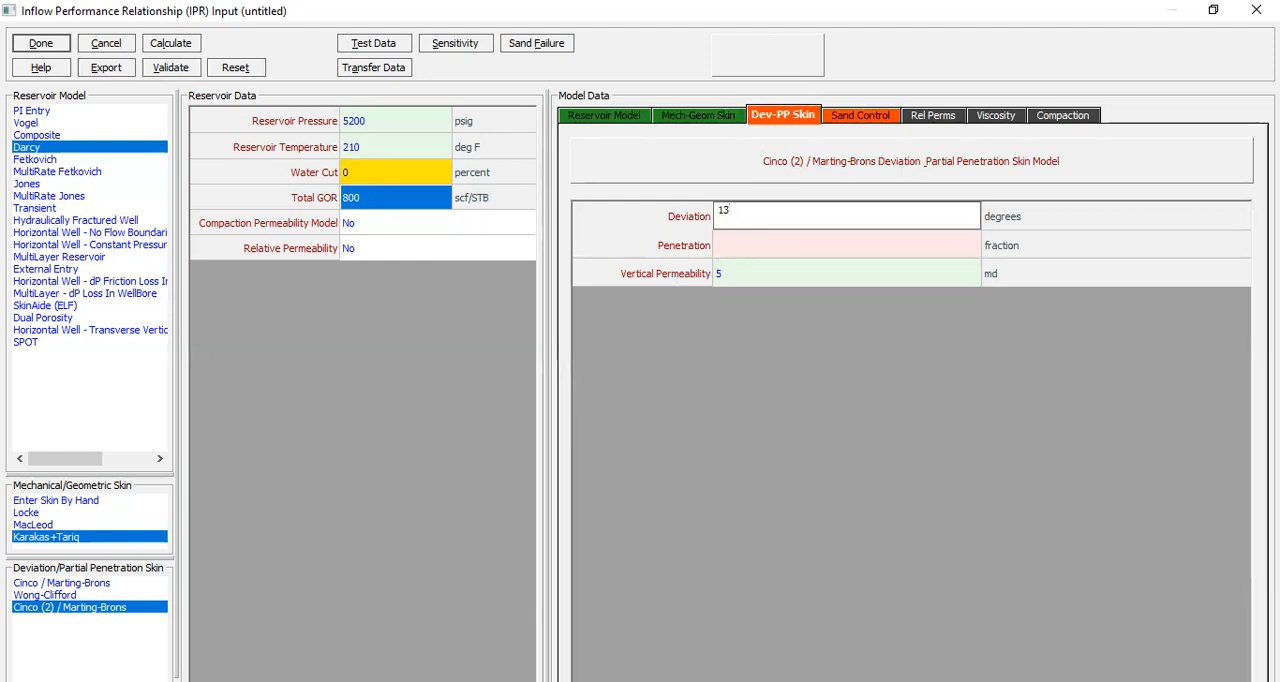
pyautogui.click(768, 246)
pyautogui.write('1')
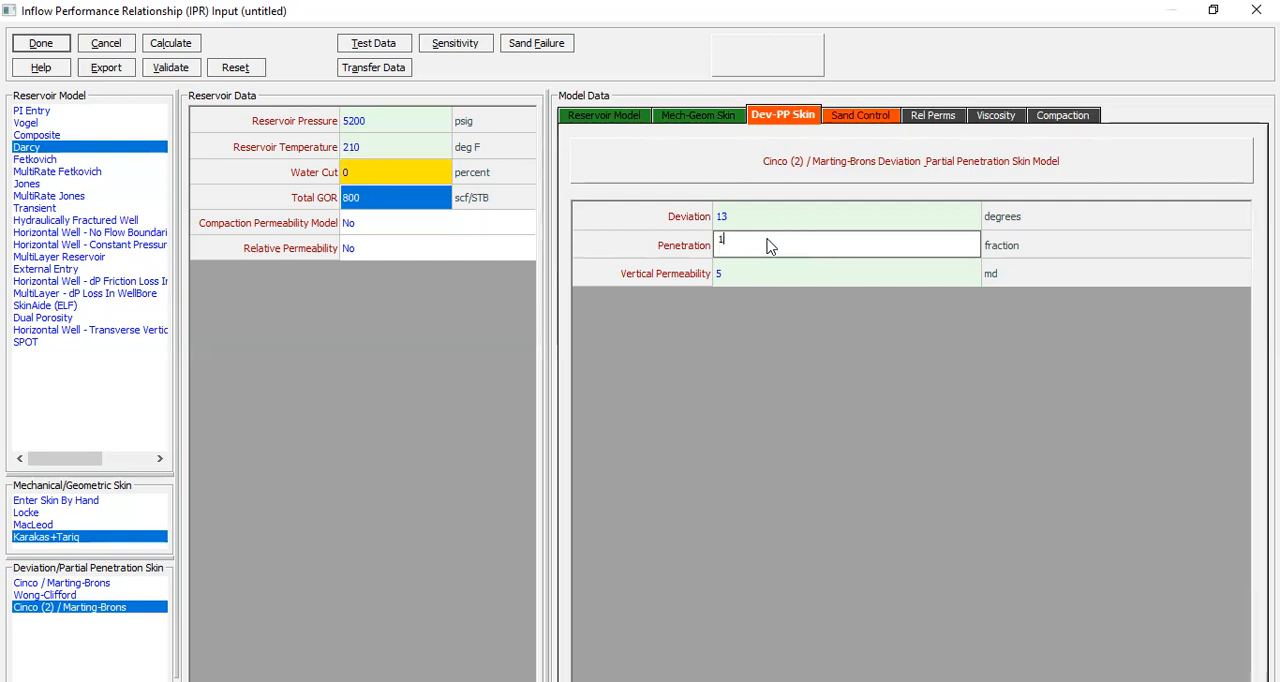
pyautogui.click(744, 277)
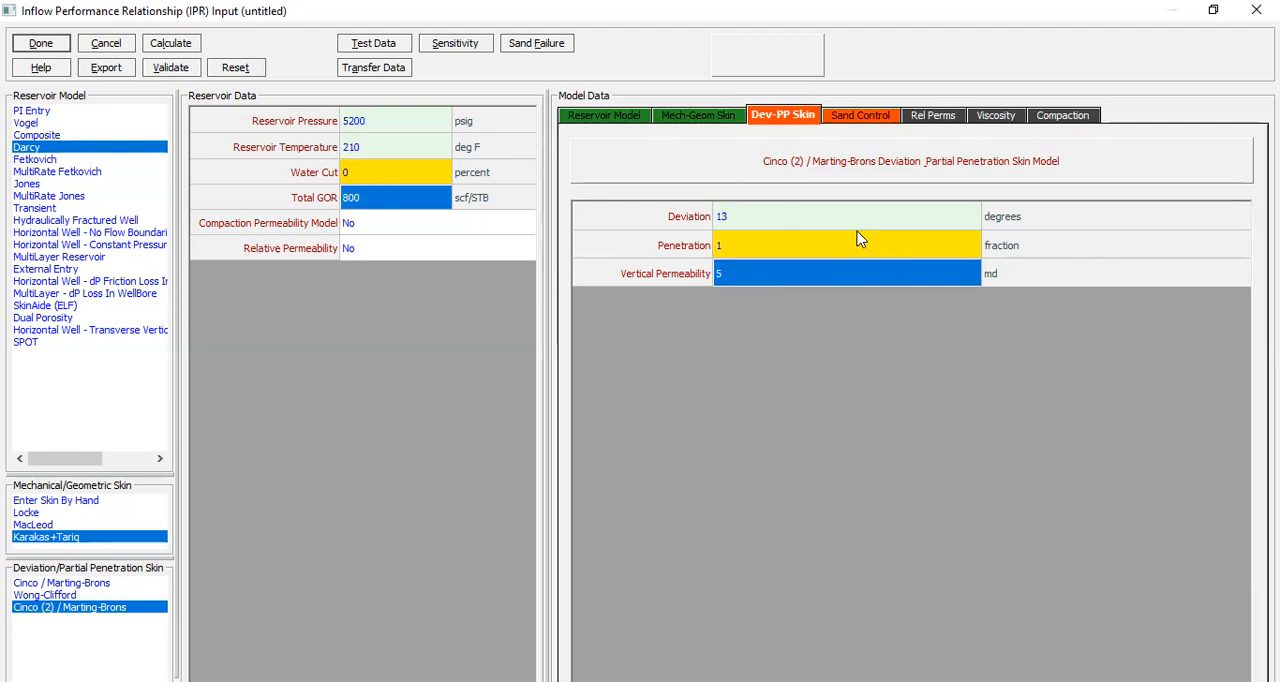
# Step: In the Slotted Liner sand control data, set the production interval to 100 feet
pyautogui.click(851, 117)
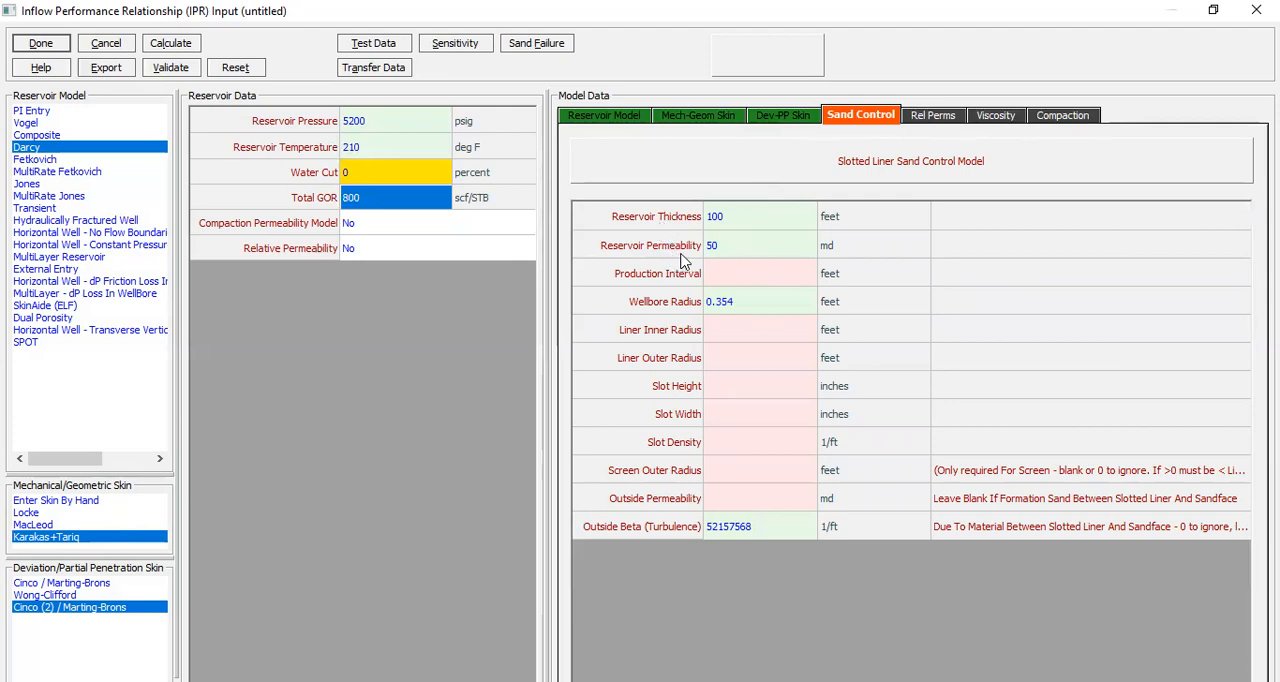
pyautogui.click(731, 281)
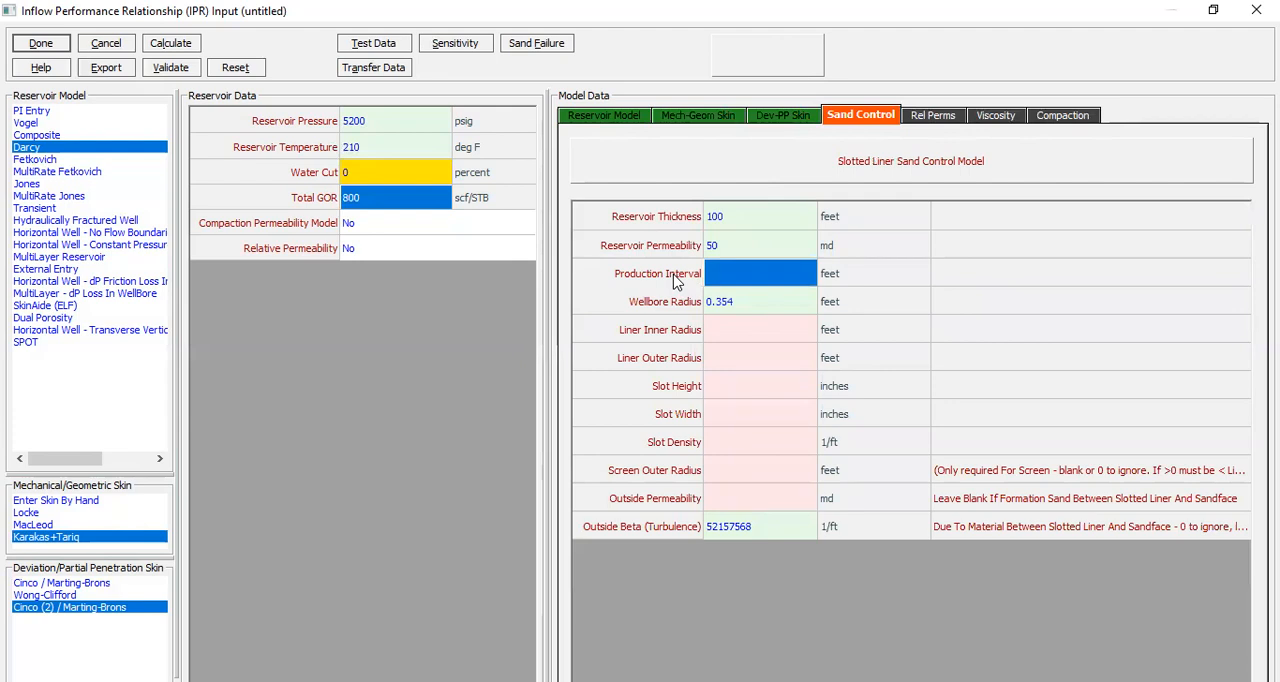
pyautogui.write('100')
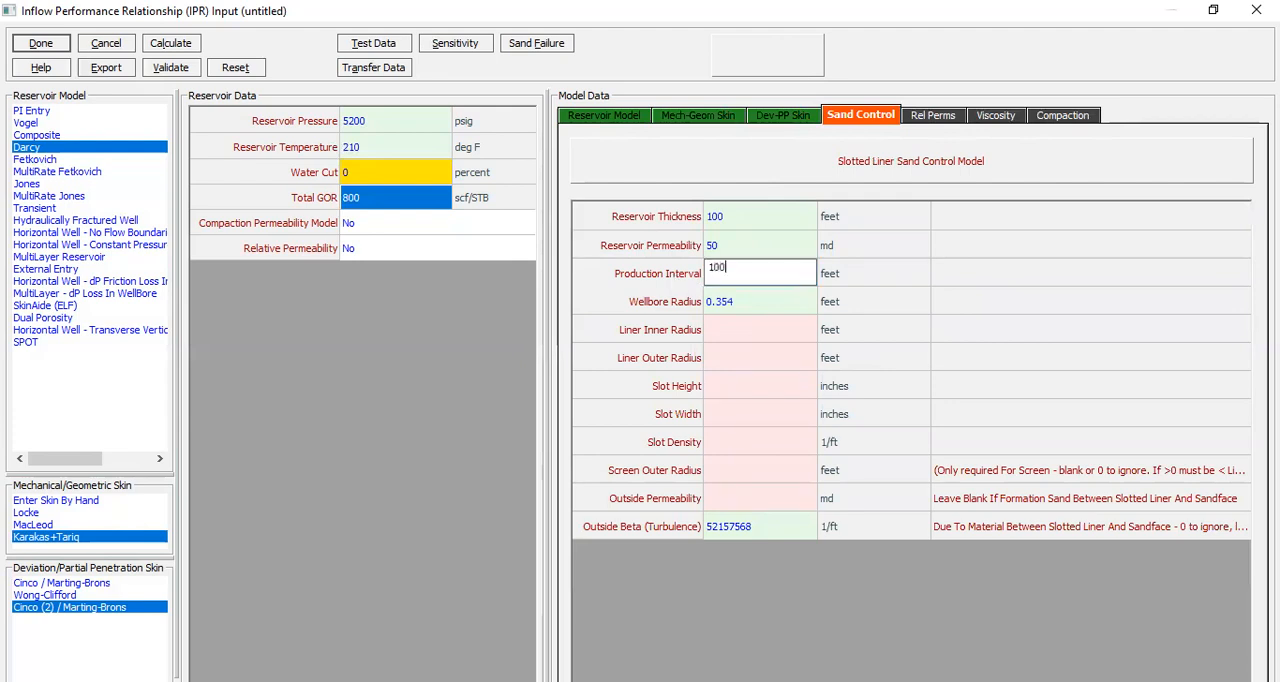
pyautogui.click(795, 116)
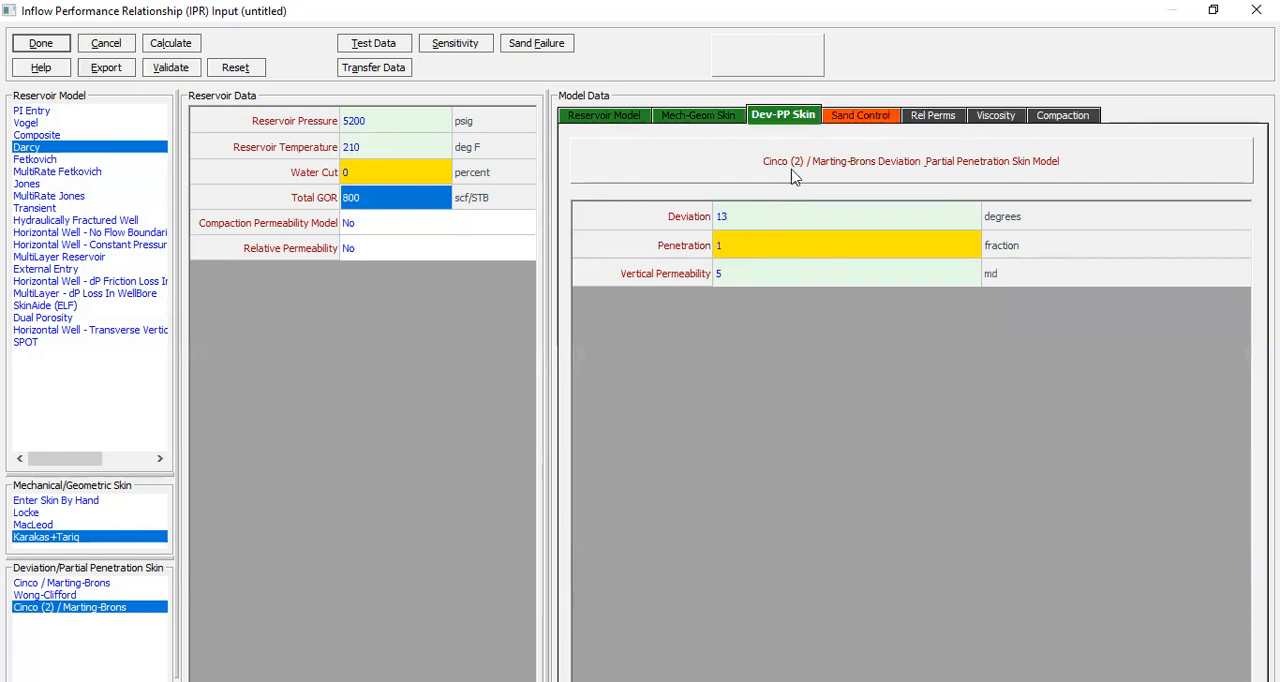
pyautogui.click(845, 118)
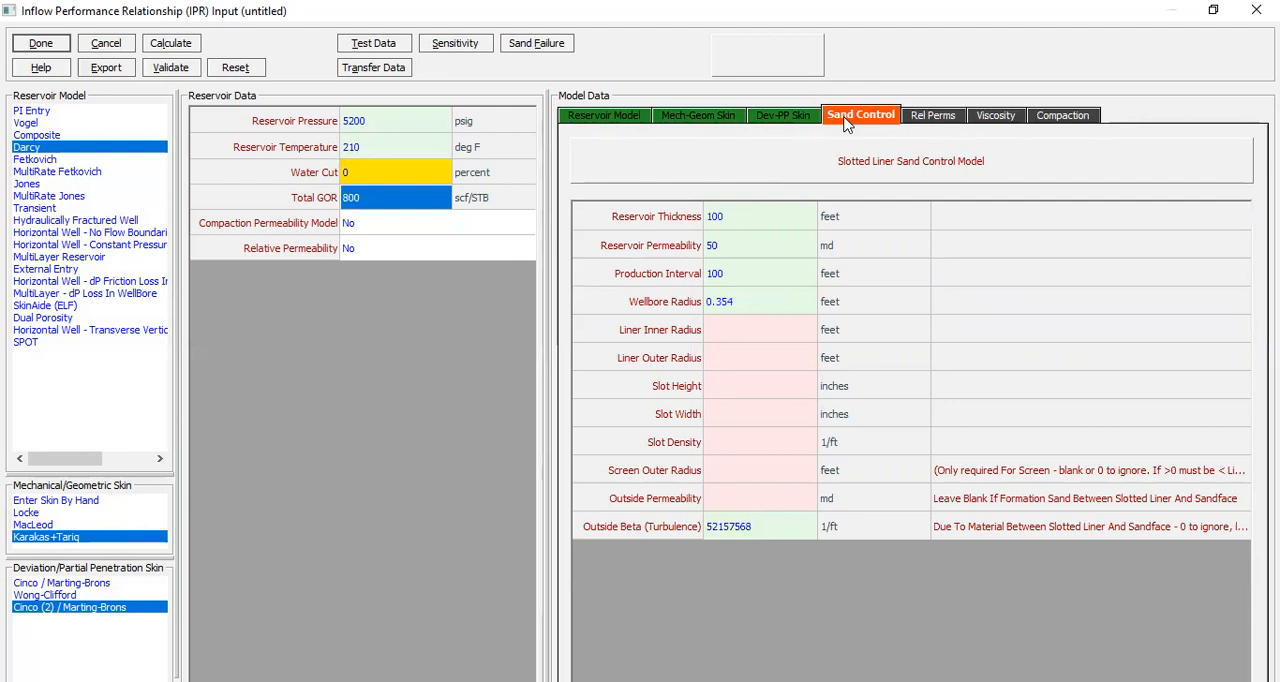
# Step: Set the slotted liner's inner radius to 0.32 feet and its outer radius to 0.34 feet
pyautogui.click(726, 332)
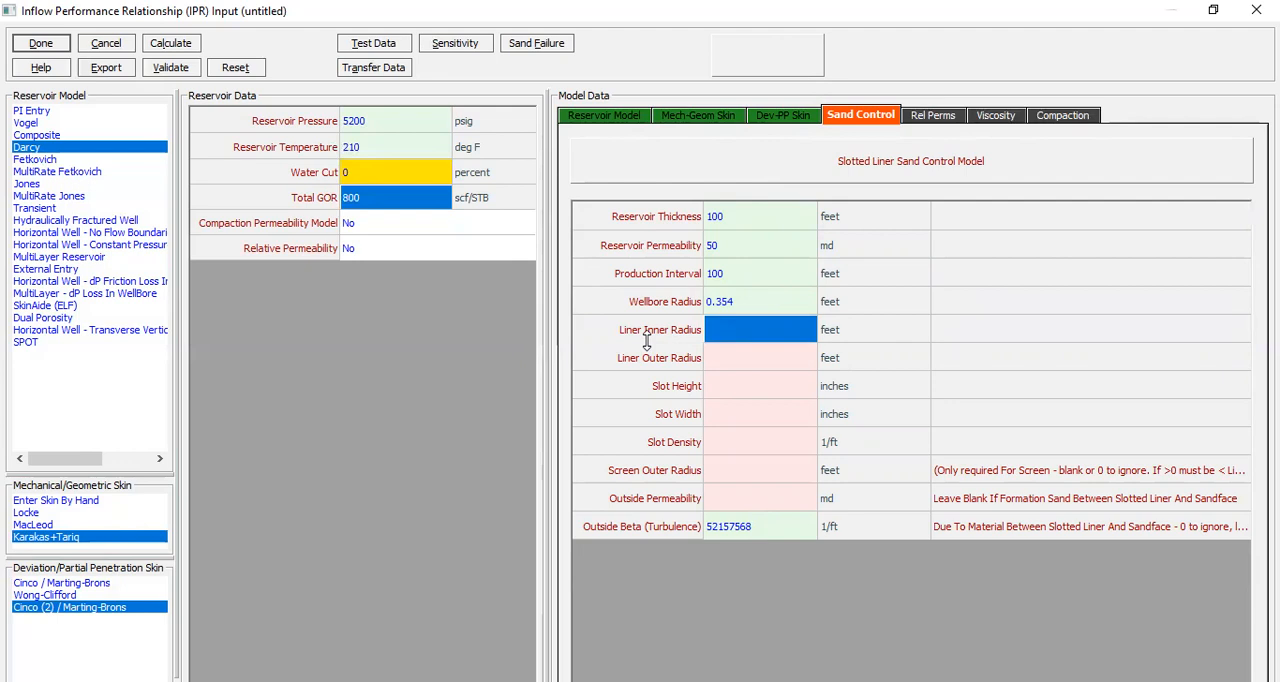
pyautogui.click(735, 333)
pyautogui.write('0.32')
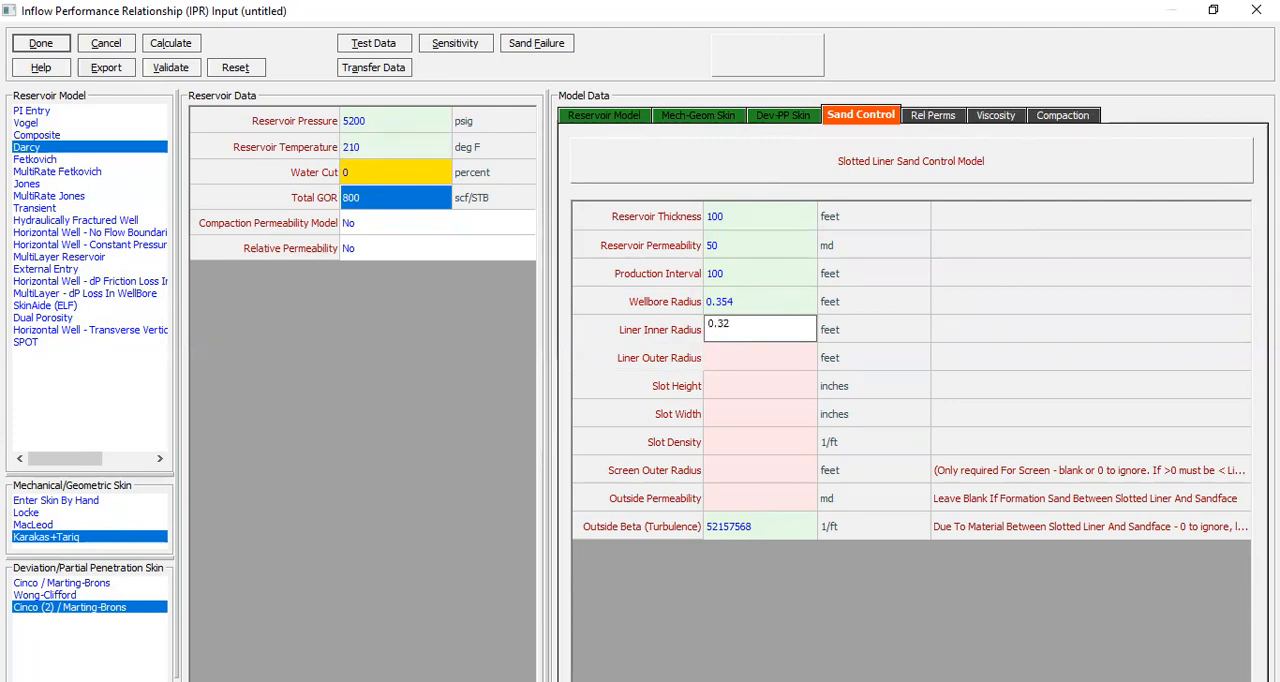
pyautogui.click(725, 365)
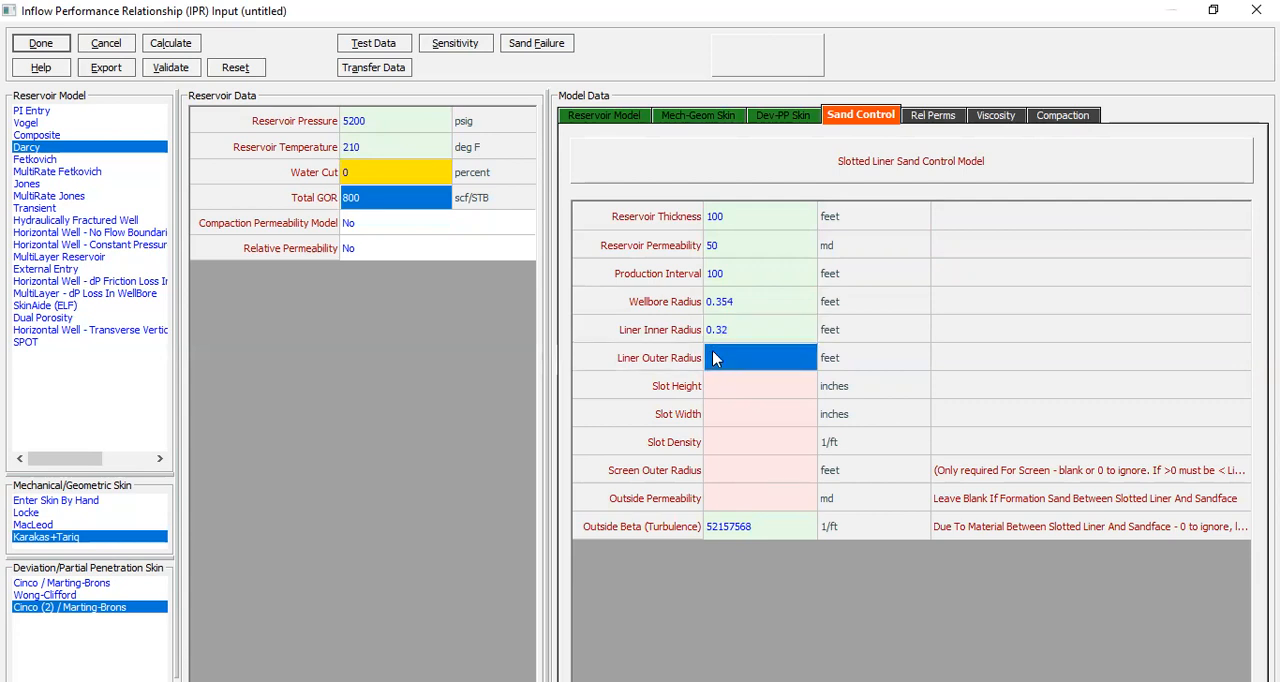
pyautogui.write('0.34')
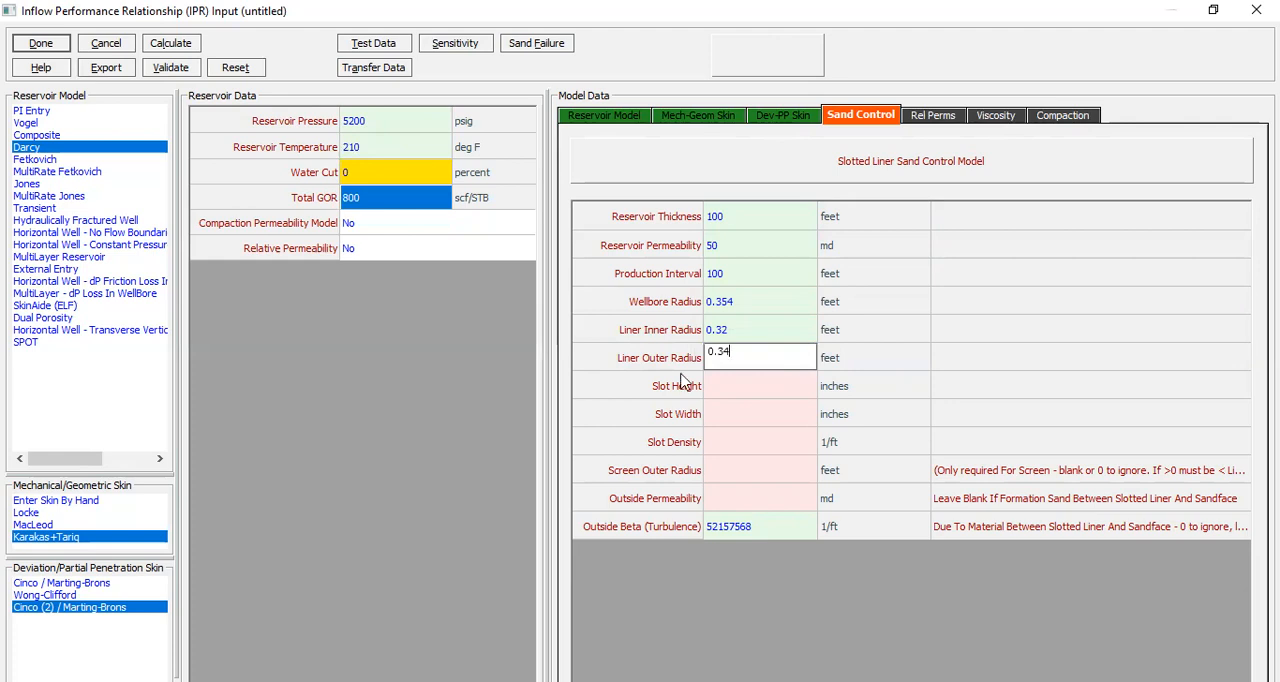
pyautogui.click(862, 358)
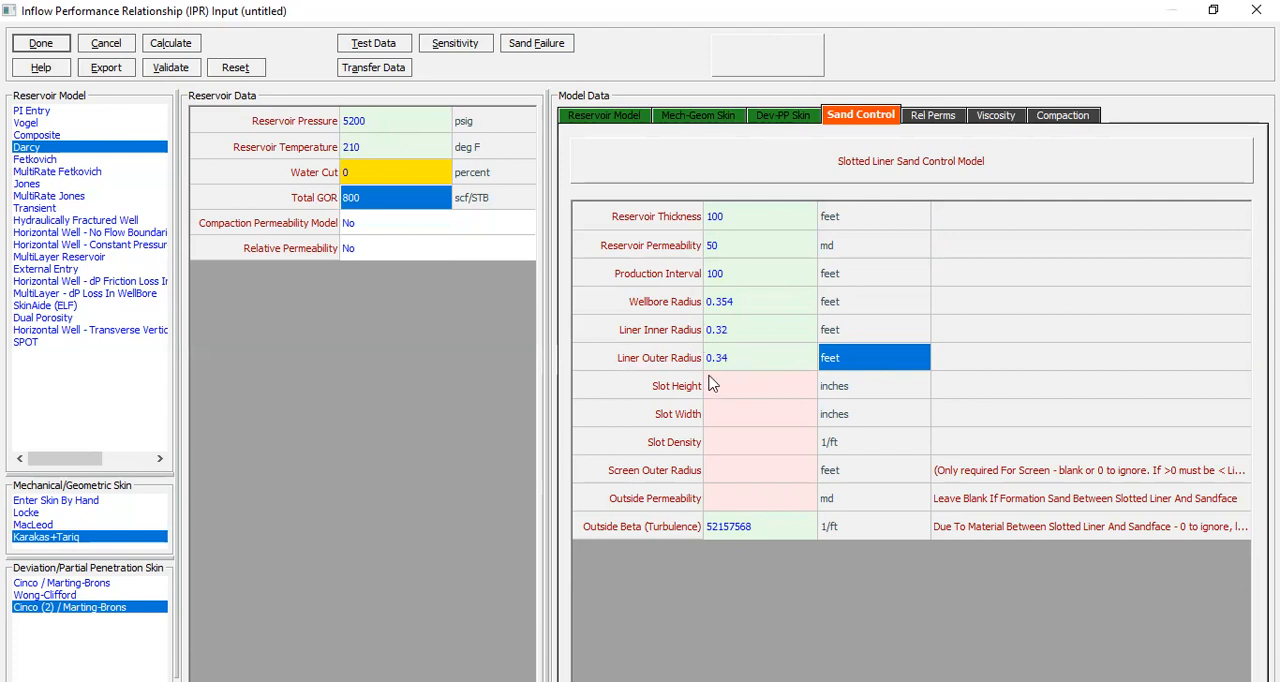
# Step: Define the liner slots with a height of 4 inches, a width of 0.02 inches and a density of 4 per foot
pyautogui.click(752, 387)
pyautogui.click(752, 387)
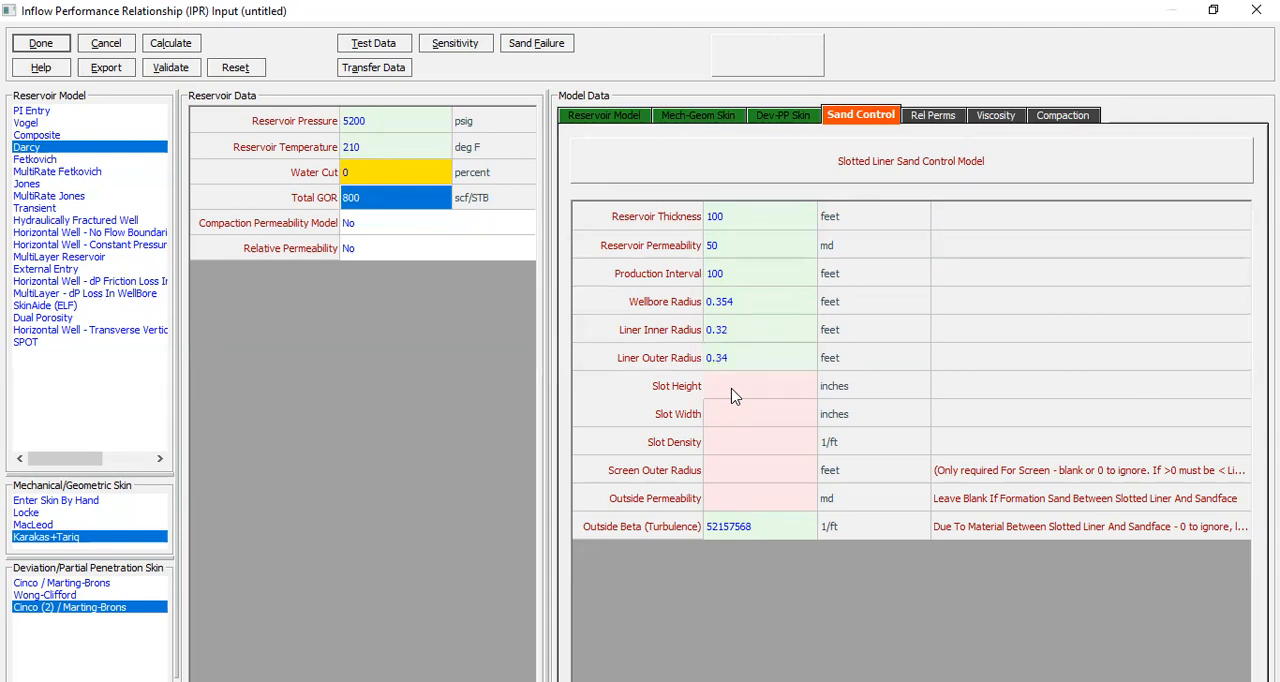
pyautogui.click(748, 394)
pyautogui.write('4')
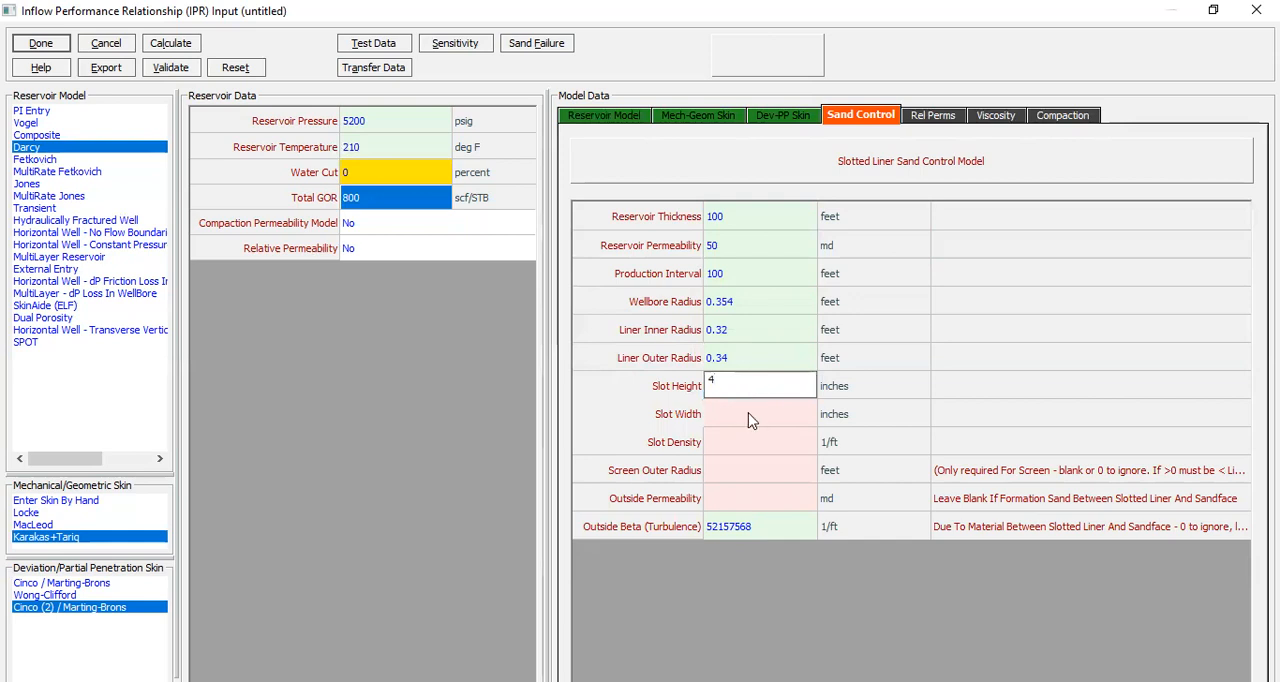
pyautogui.click(748, 421)
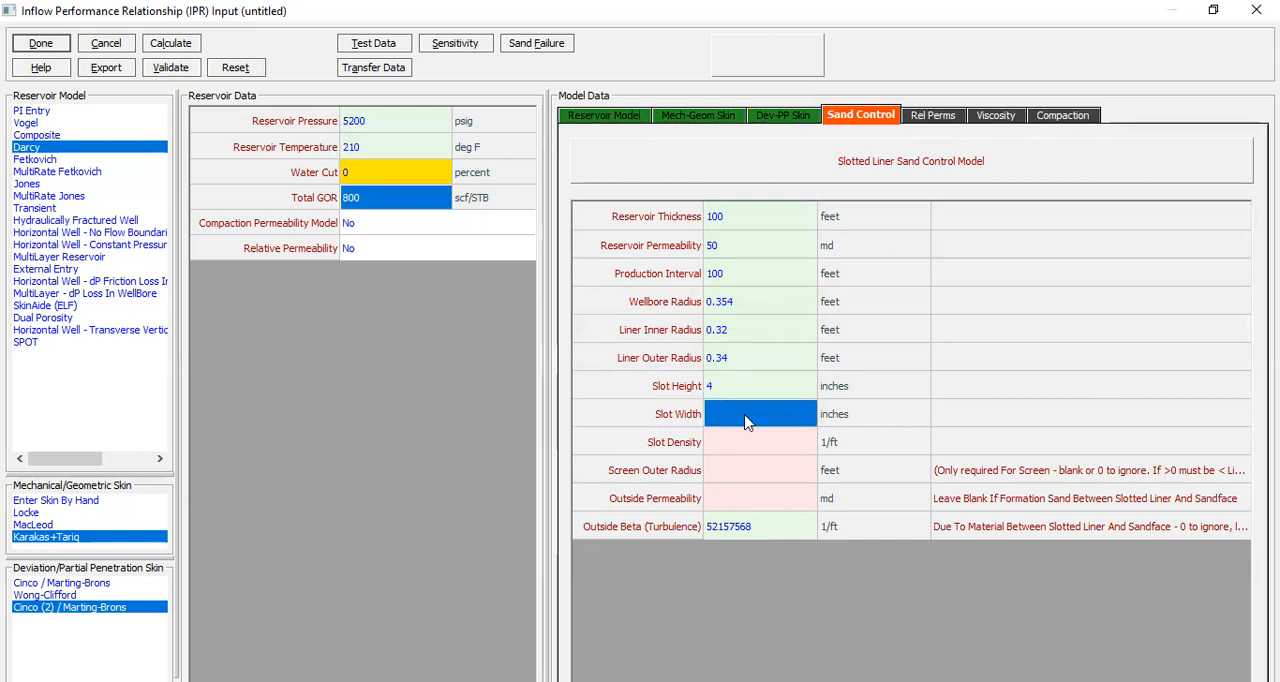
pyautogui.write('0.0')
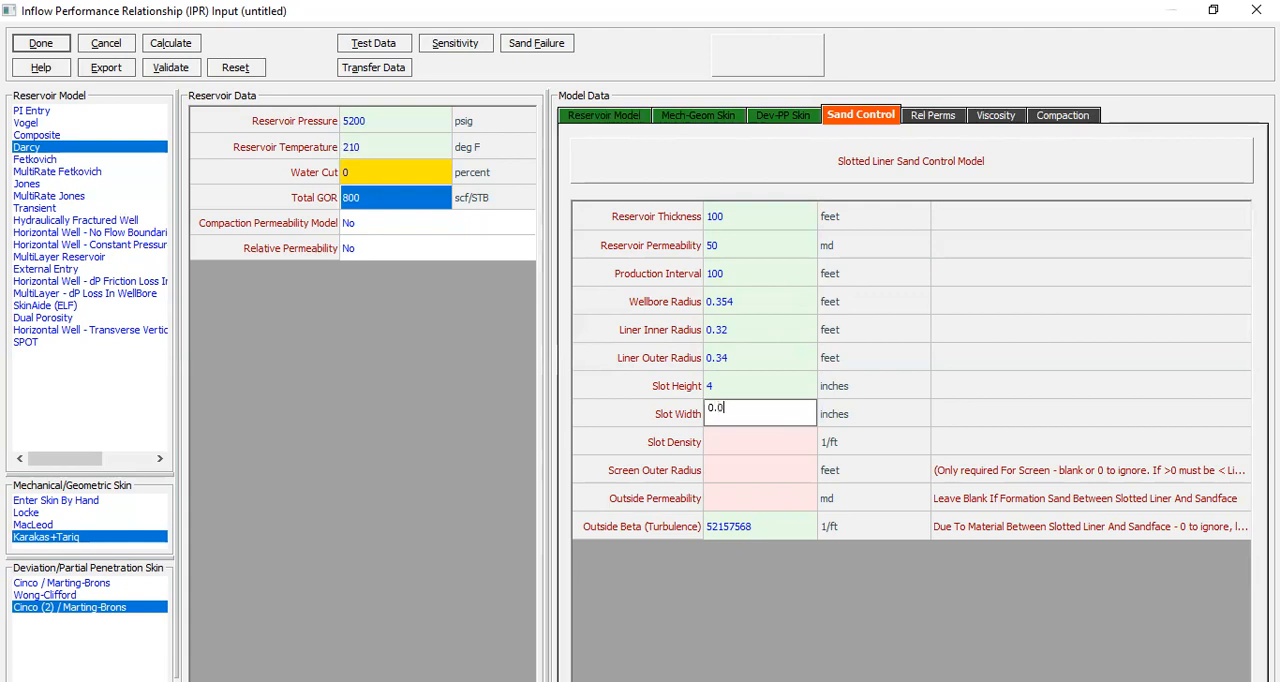
pyautogui.write('2')
pyautogui.click(743, 440)
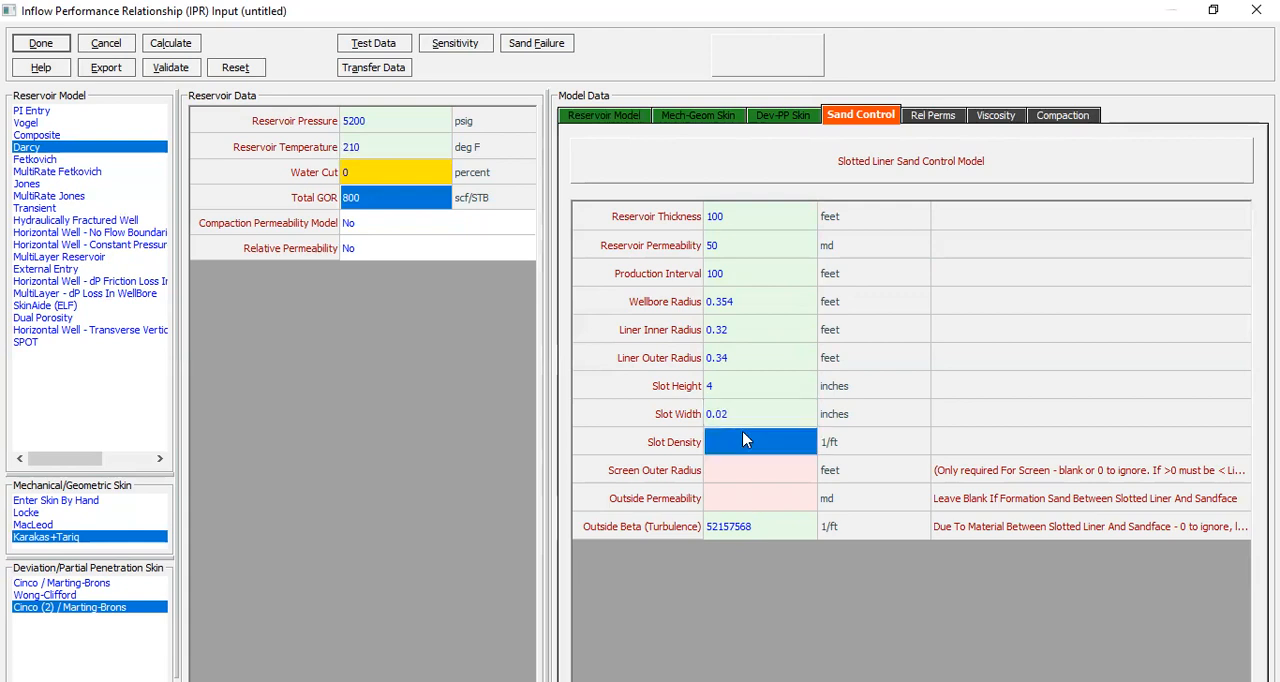
pyautogui.write('4')
# Step: Widen the notes column to read the screen requirement and set the screen outer radius to 0 feet
pyautogui.click(770, 485)
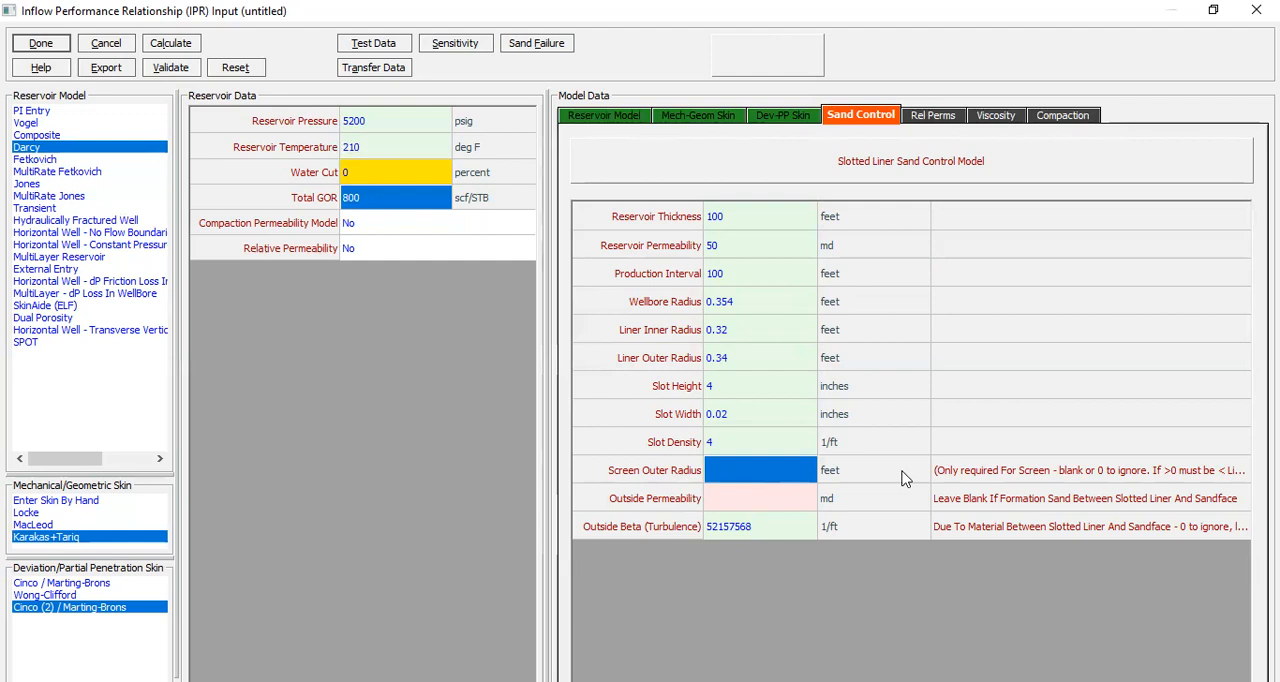
pyautogui.moveTo(929, 423); pyautogui.dragTo(894, 423)
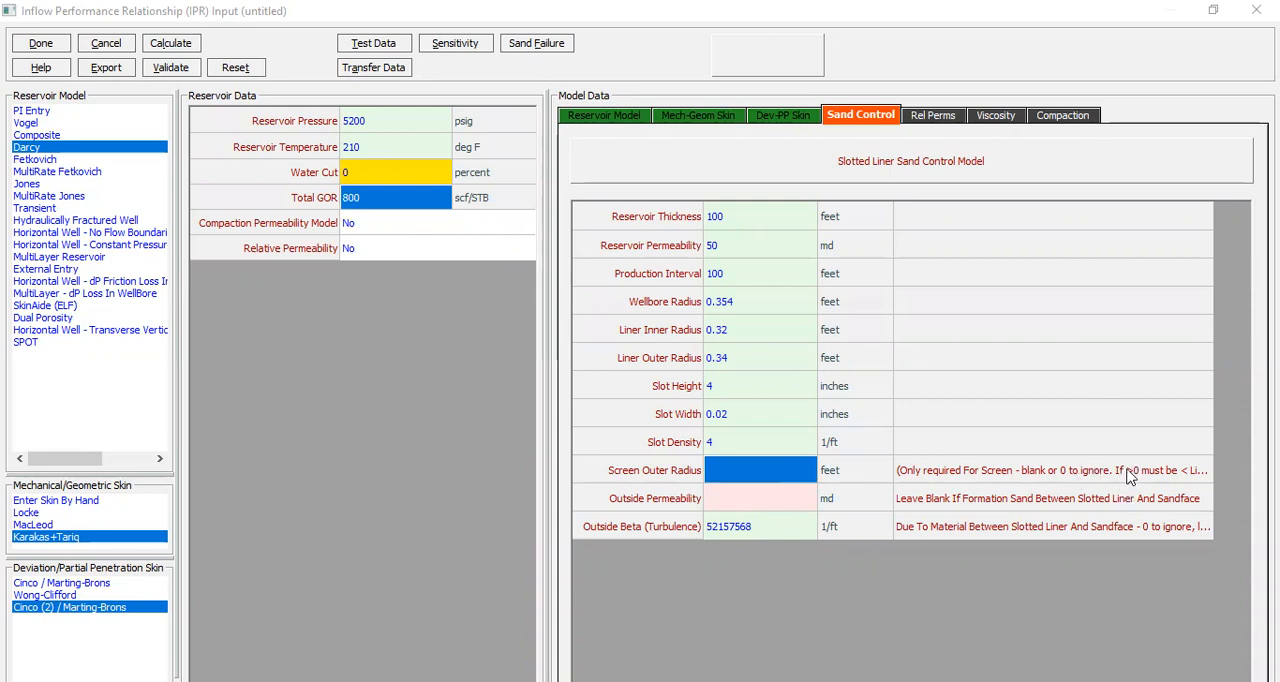
pyautogui.moveTo(892, 431); pyautogui.dragTo(861, 433)
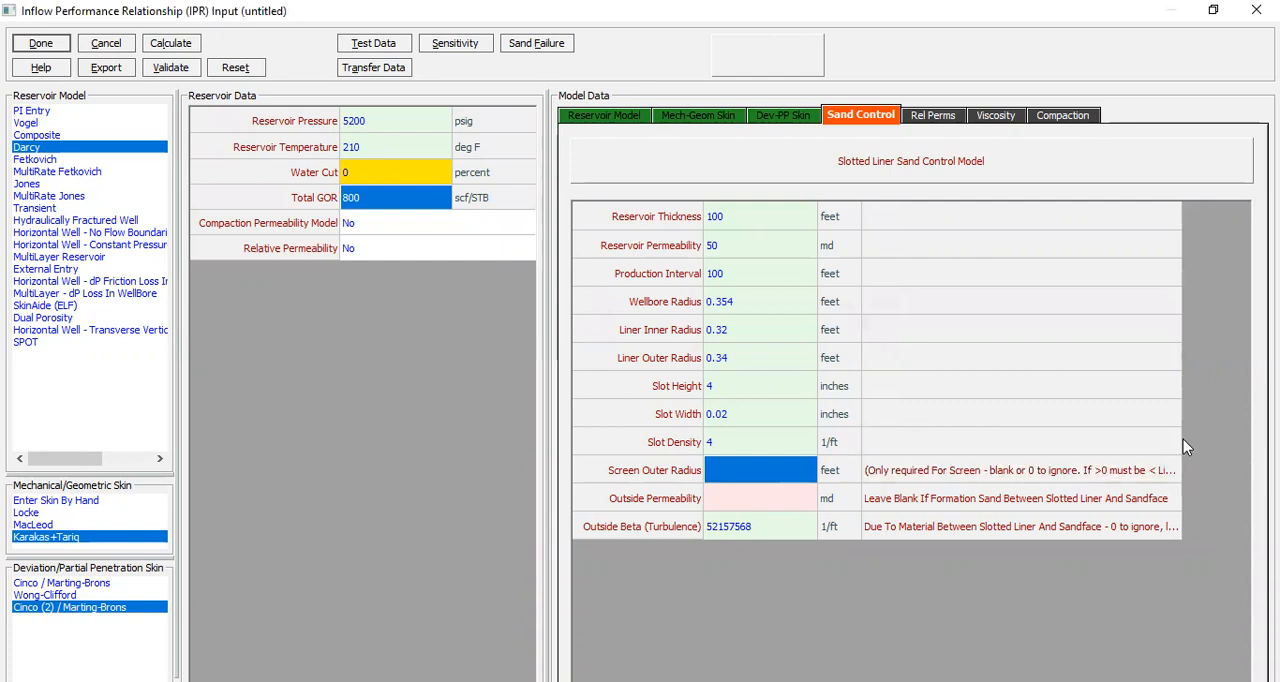
pyautogui.moveTo(1182, 440); pyautogui.dragTo(1240, 434)
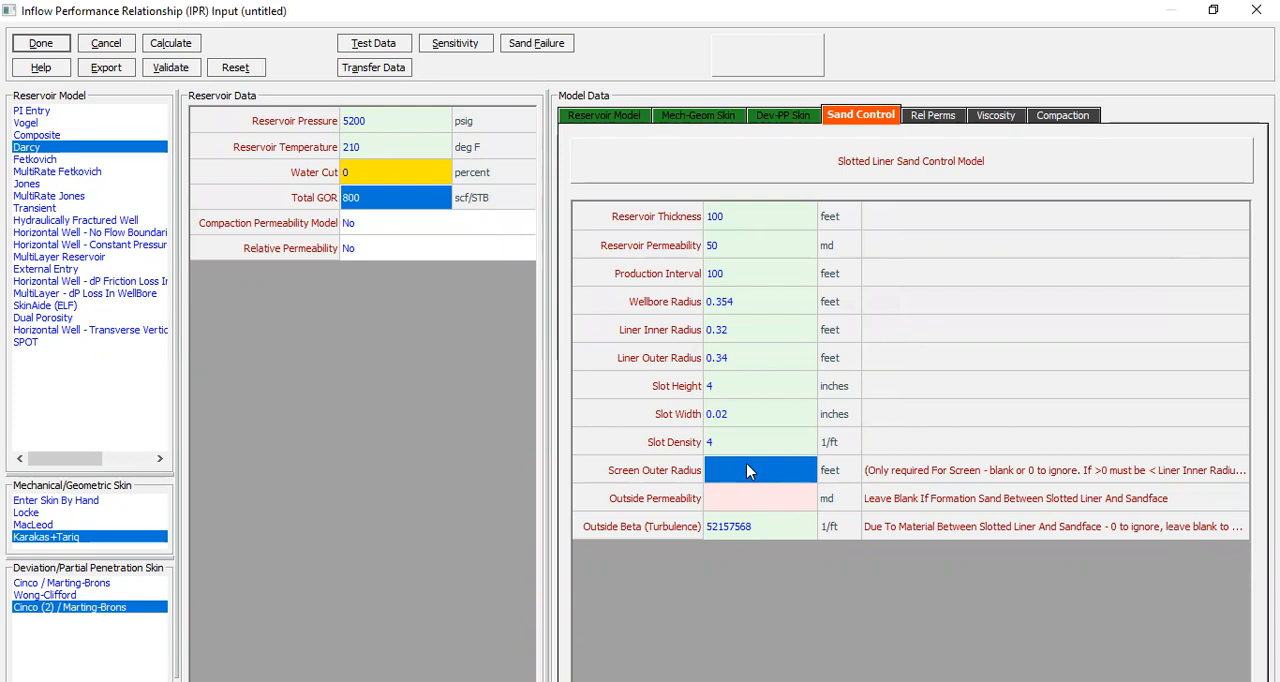
pyautogui.write('0')
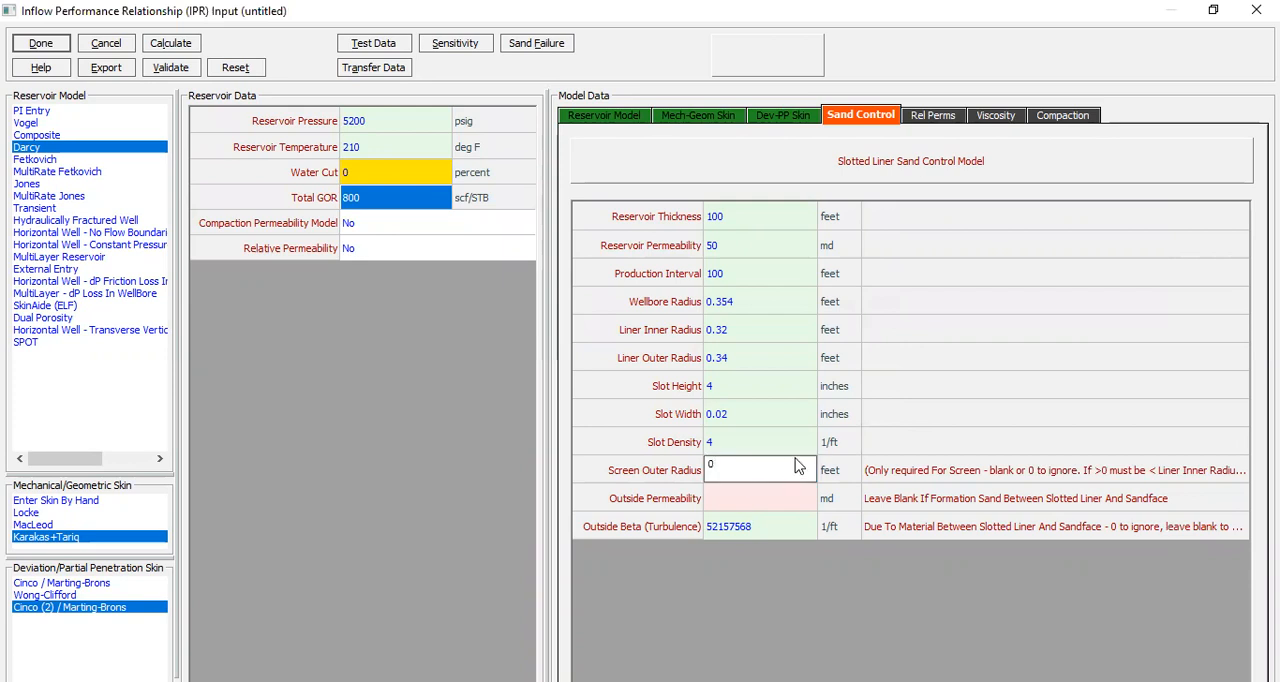
pyautogui.click(800, 442)
pyautogui.click(788, 476)
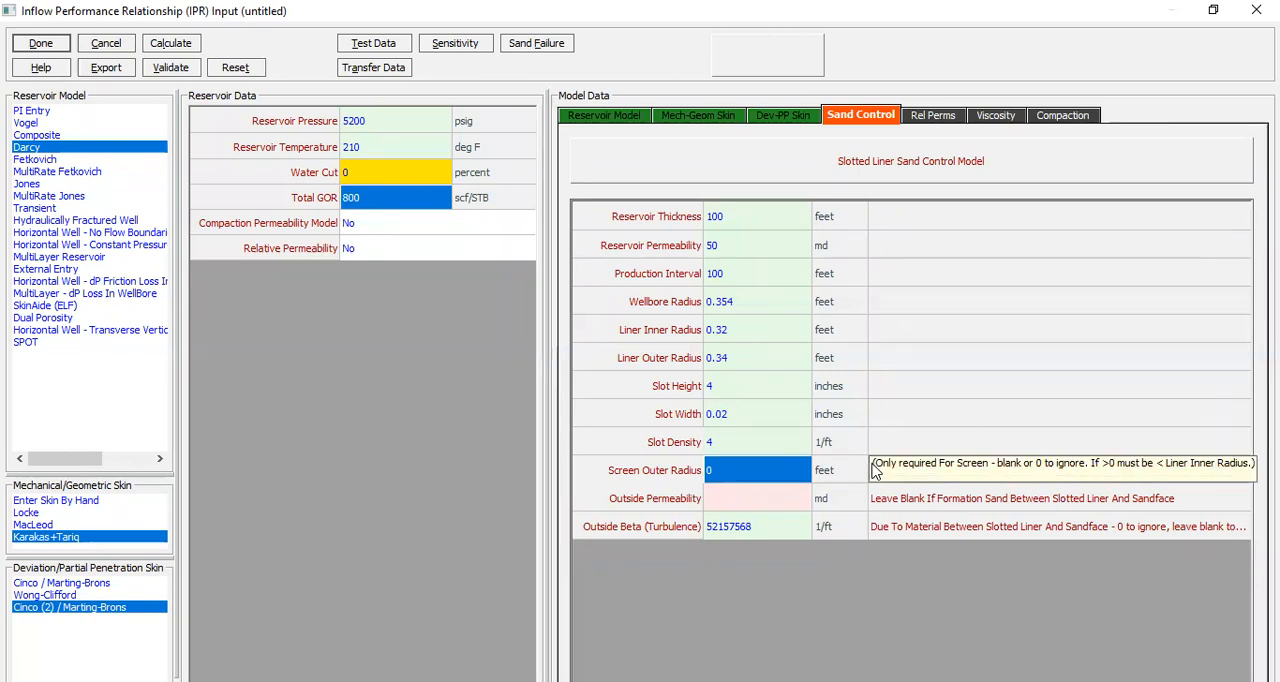
# Step: Set the outside permeability to 50000 md and adjust the column width to read the outside beta note
pyautogui.click(732, 500)
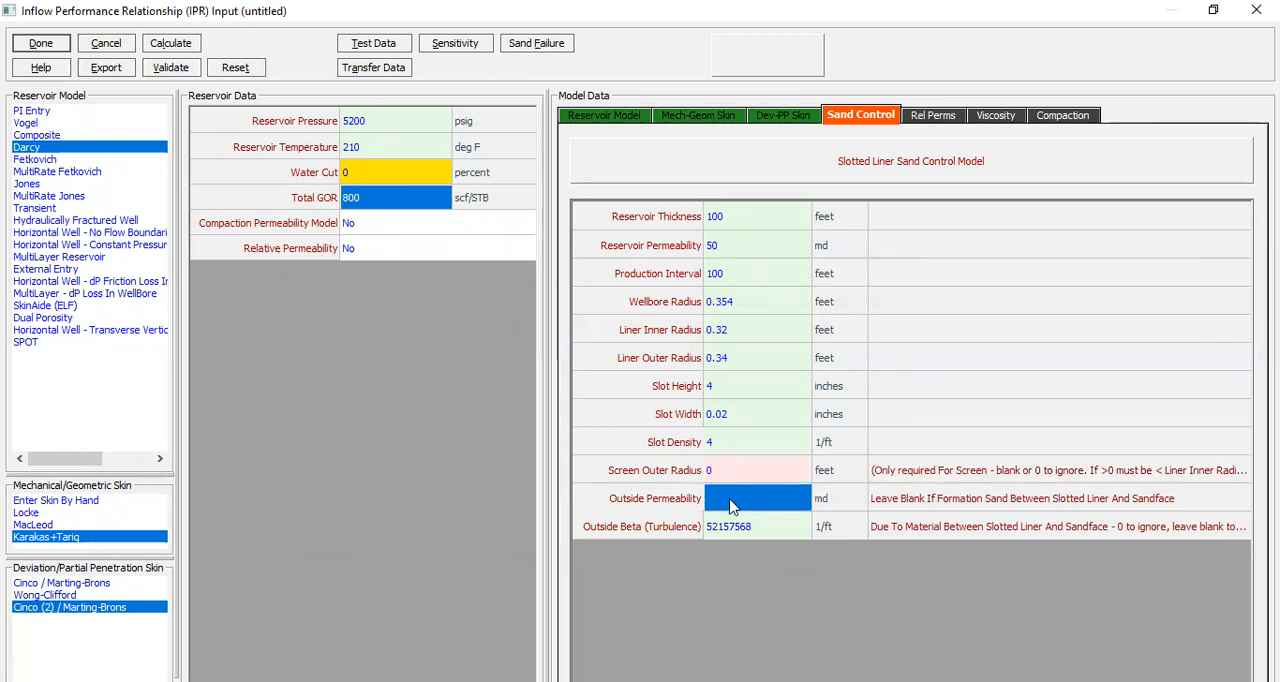
pyautogui.write('50000')
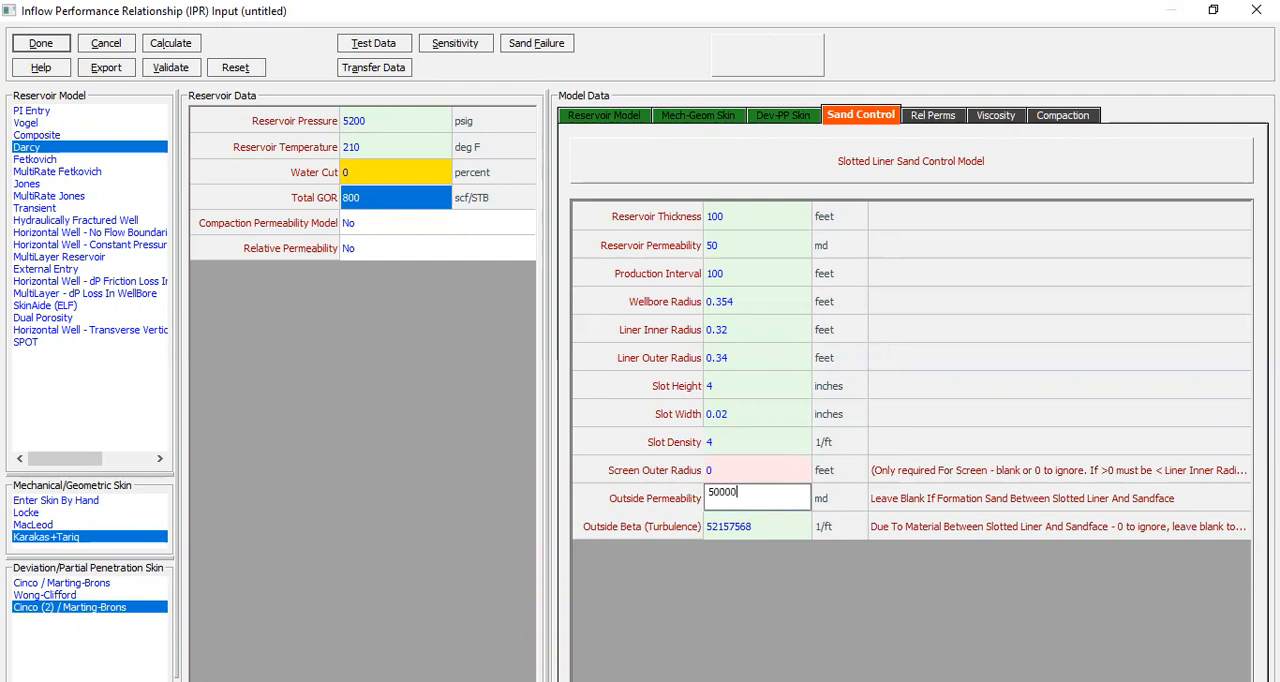
pyautogui.click(838, 502)
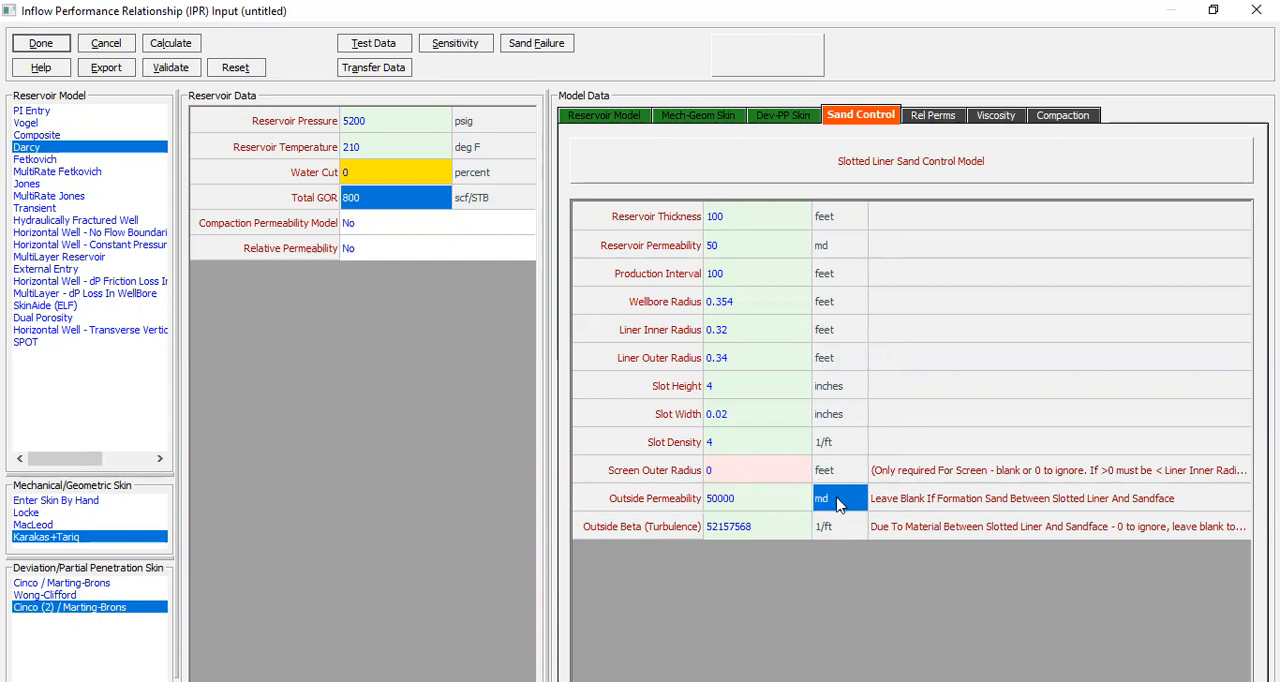
pyautogui.moveTo(808, 494); pyautogui.dragTo(774, 494)
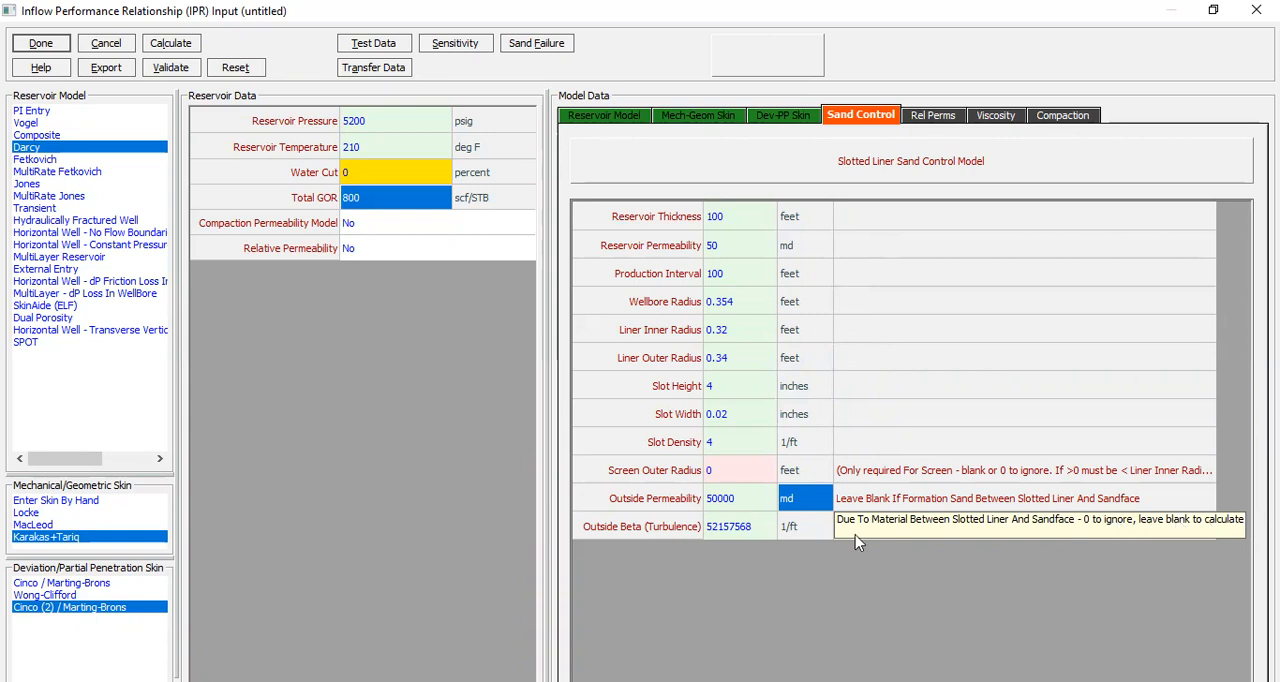
# Step: Clear the outside beta (turbulence) value so that the program calculates it
pyautogui.click(767, 537)
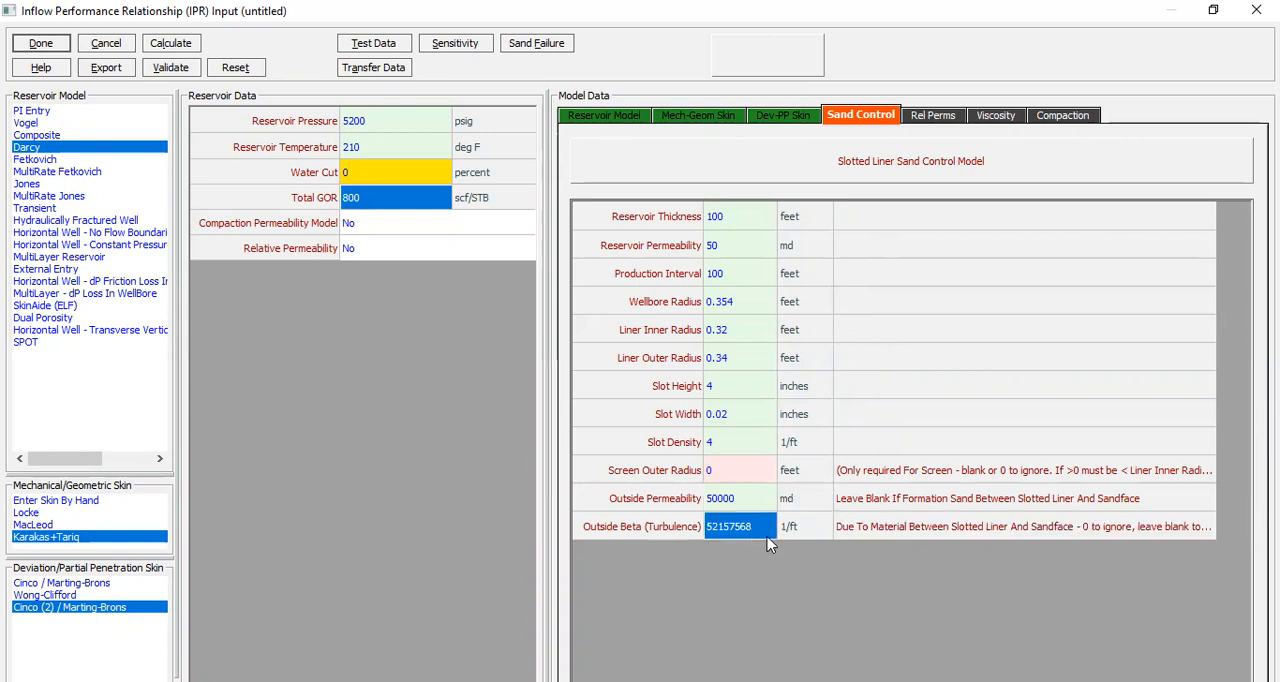
pyautogui.press('Delete')
pyautogui.press('Up')
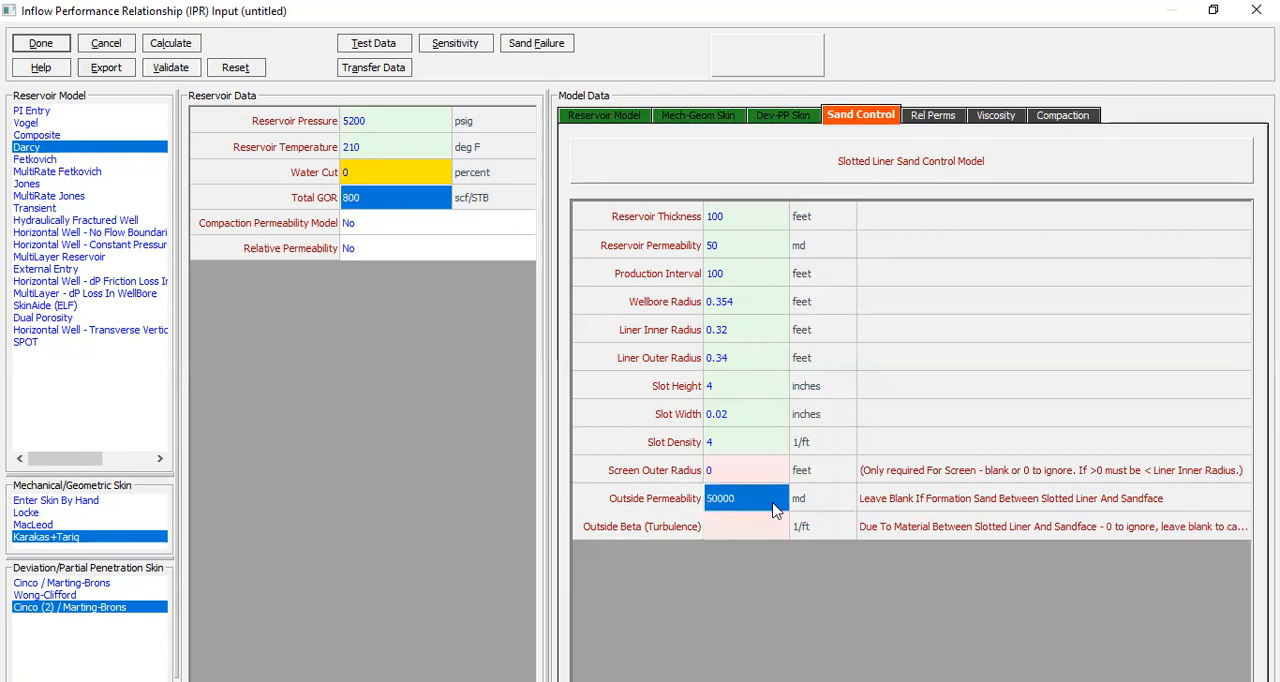
# Step: Calculate the IPR and plot only pressure against rate, leaving temperature out of the Y axis variables
pyautogui.click(184, 46)
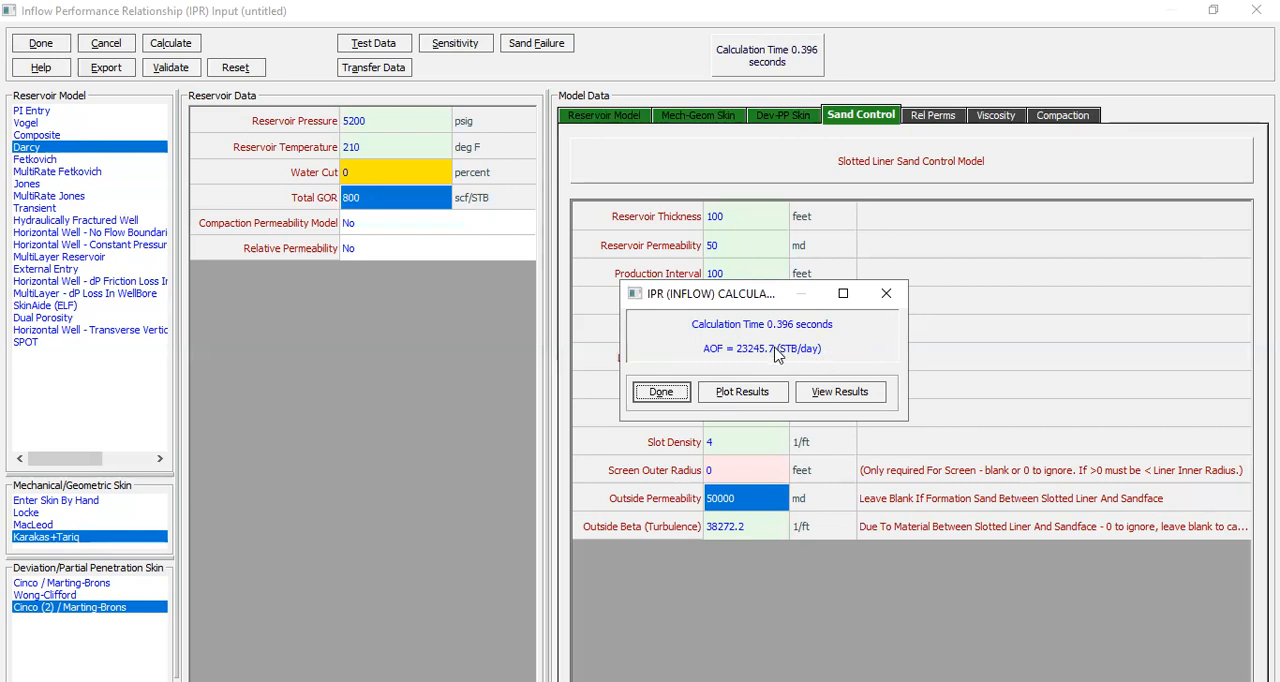
pyautogui.click(757, 401)
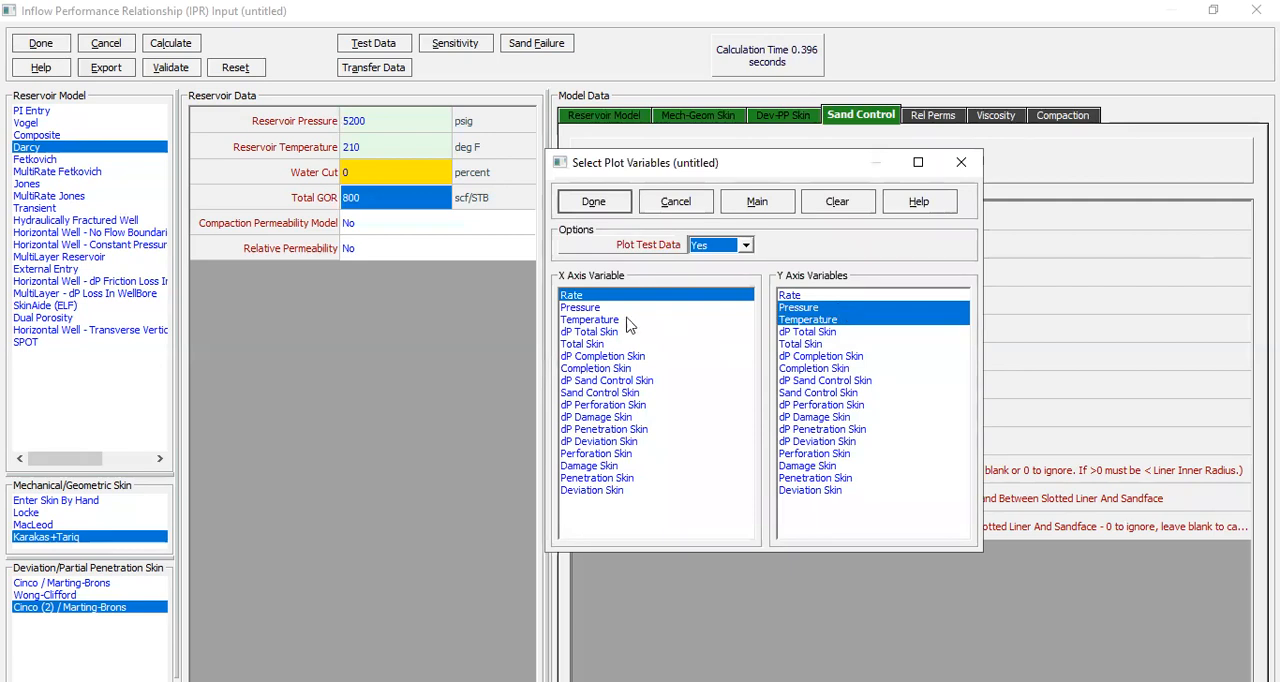
pyautogui.click(818, 321)
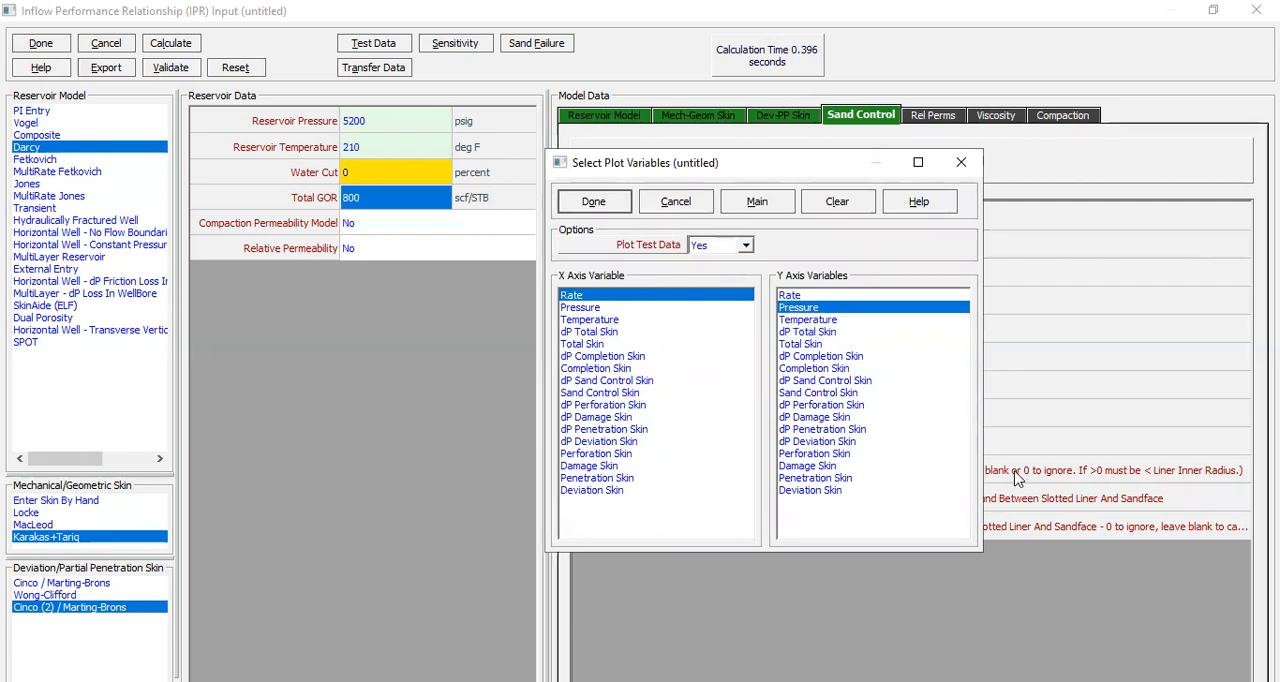
pyautogui.click(596, 204)
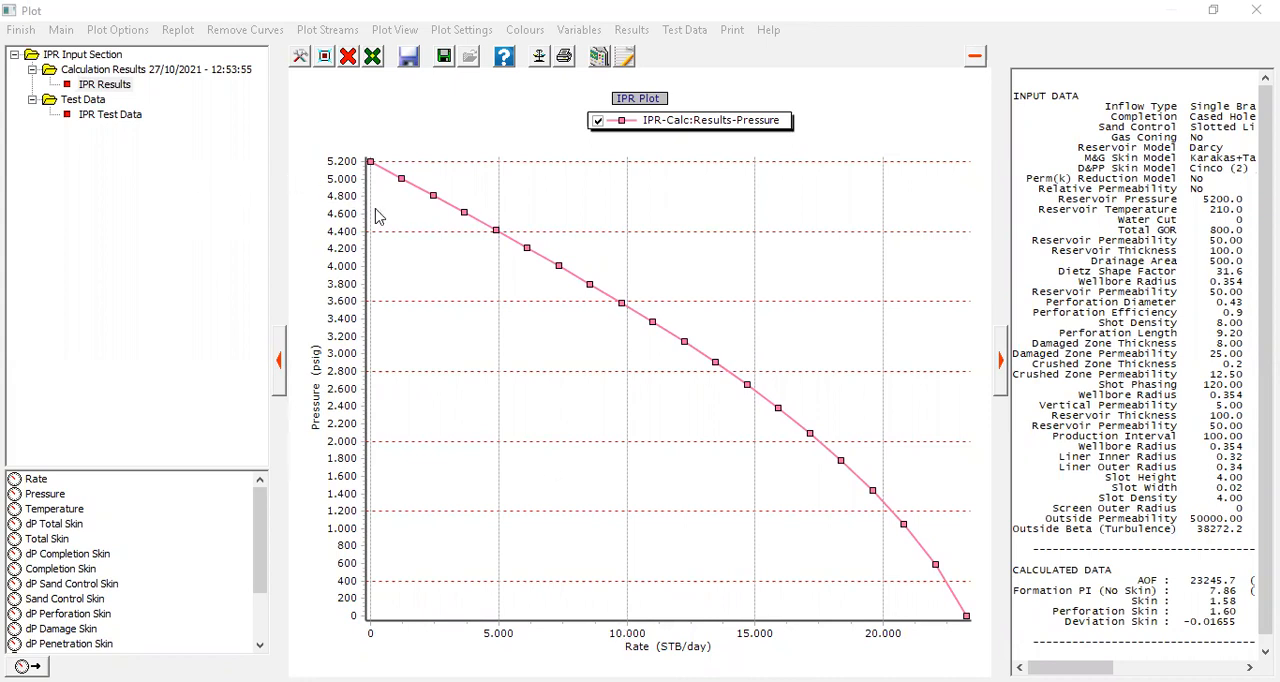
# Step: Add the temperature curve to the IPR plot, and replace all curves with total skin against rate
pyautogui.click(55, 509)
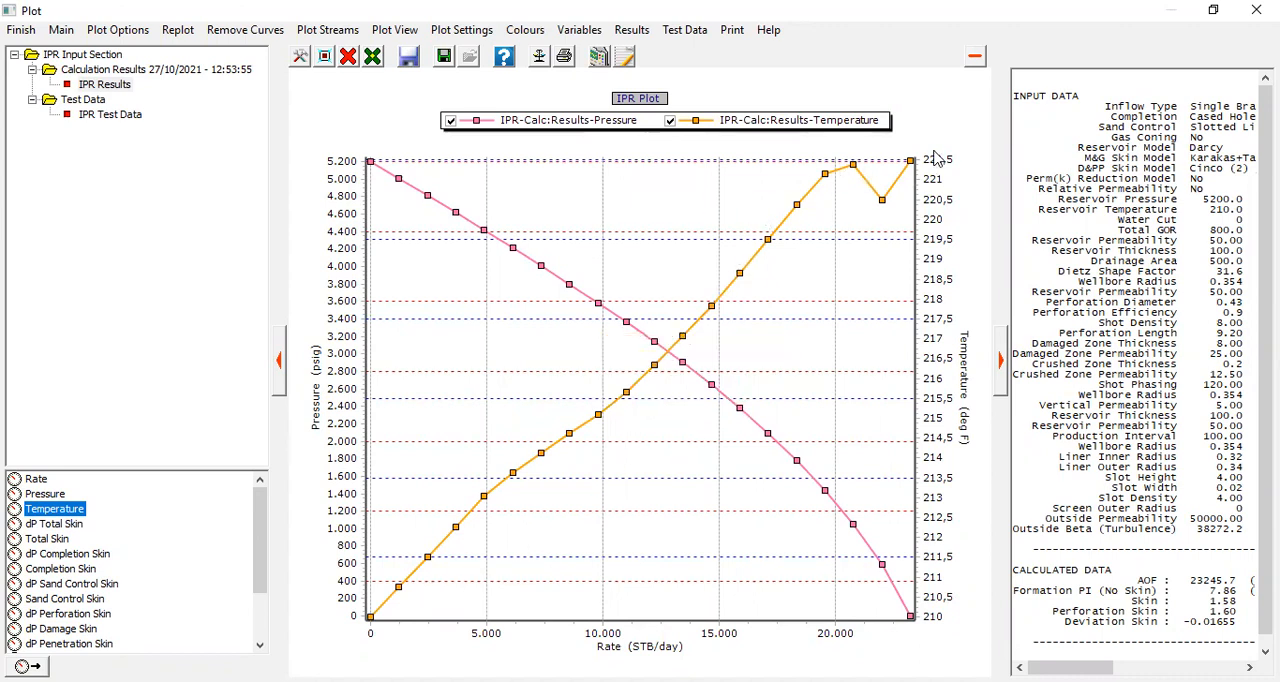
pyautogui.click(58, 542)
pyautogui.click(348, 56)
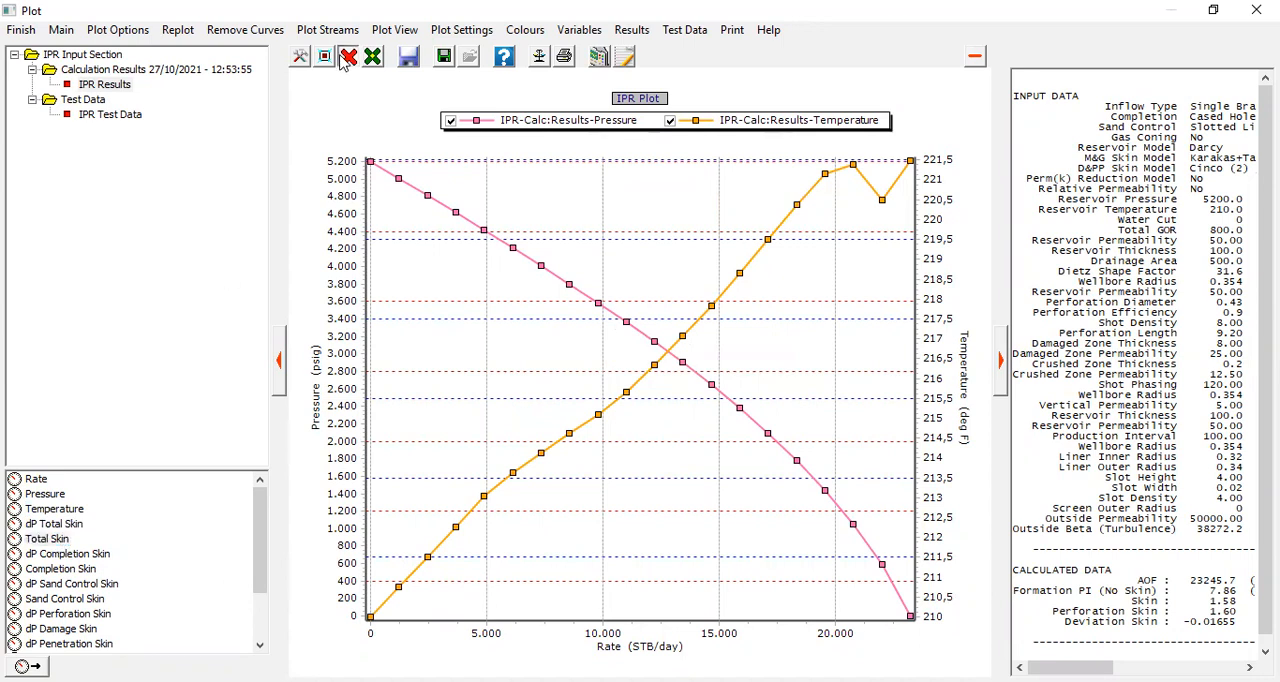
pyautogui.click(372, 116)
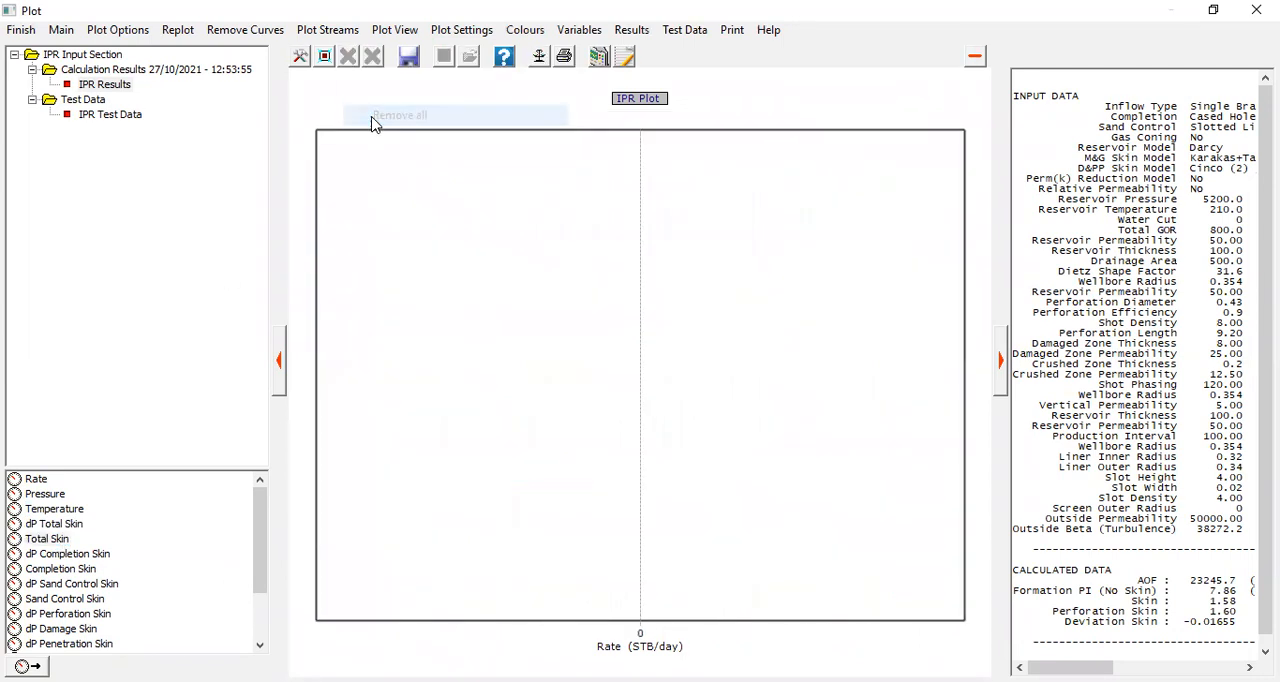
pyautogui.click(58, 542)
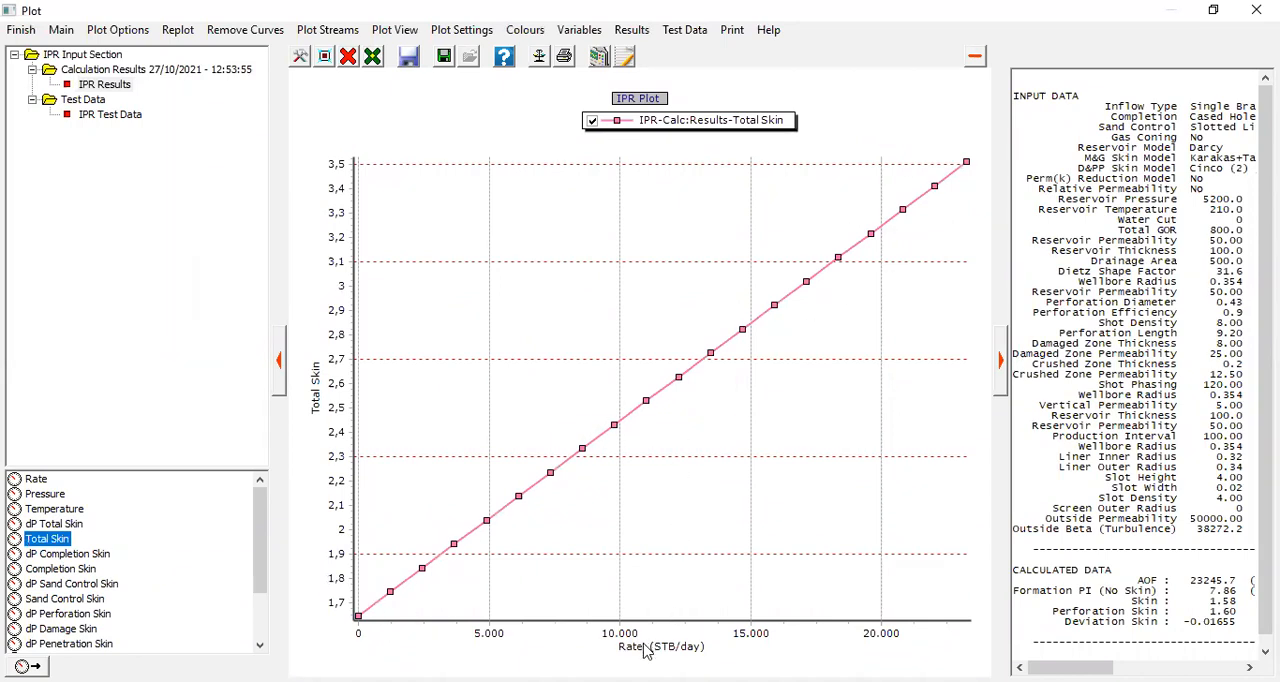
# Step: Add the completion skin and sand control skin curves to the total skin plot
pyautogui.click(80, 572)
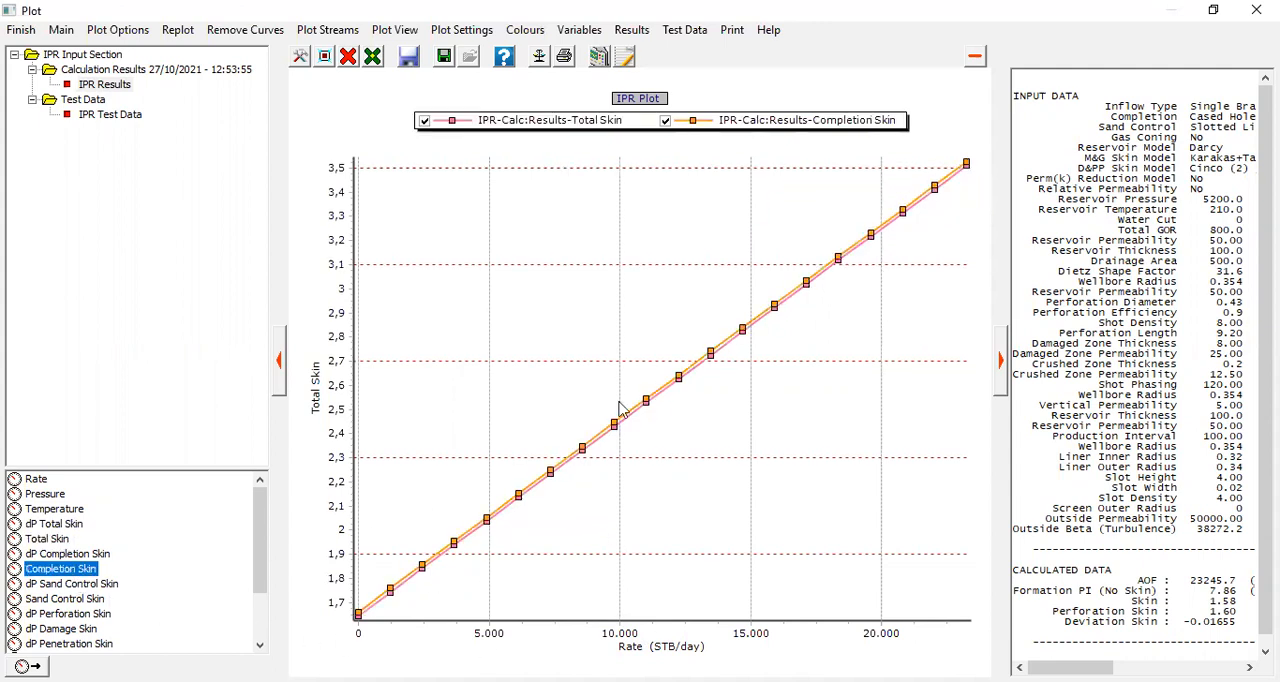
pyautogui.click(74, 599)
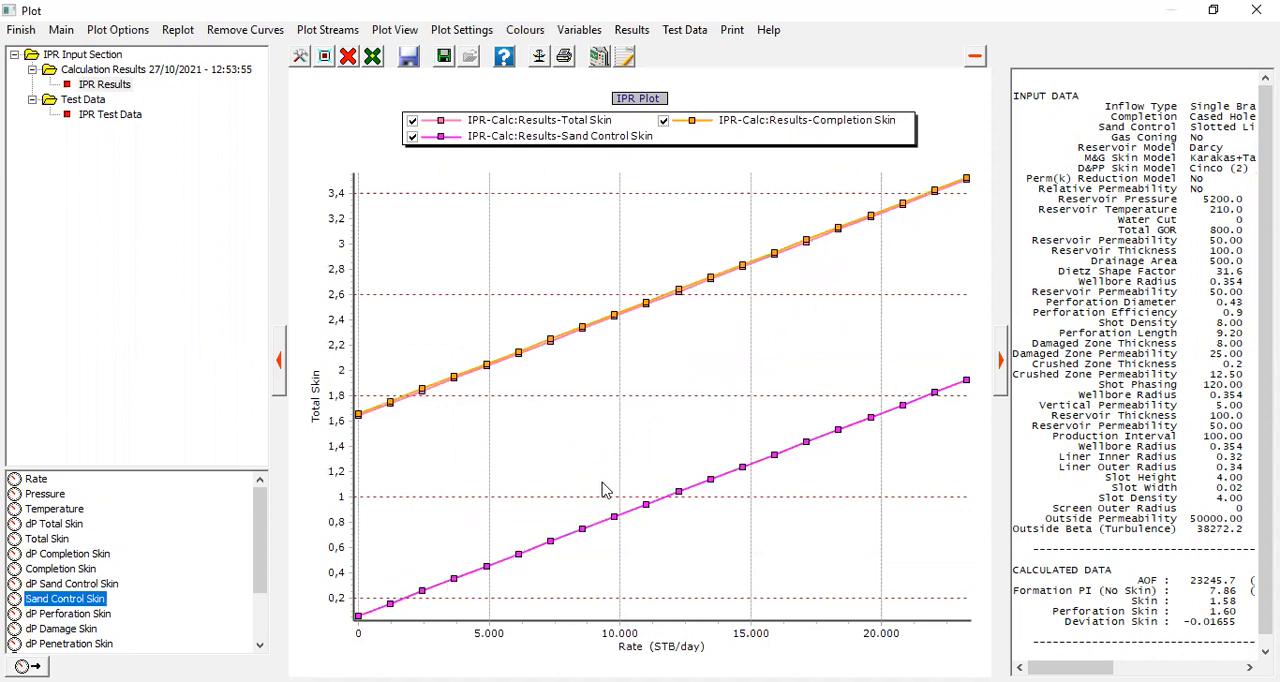
pyautogui.scroll(-2, 84, 632)
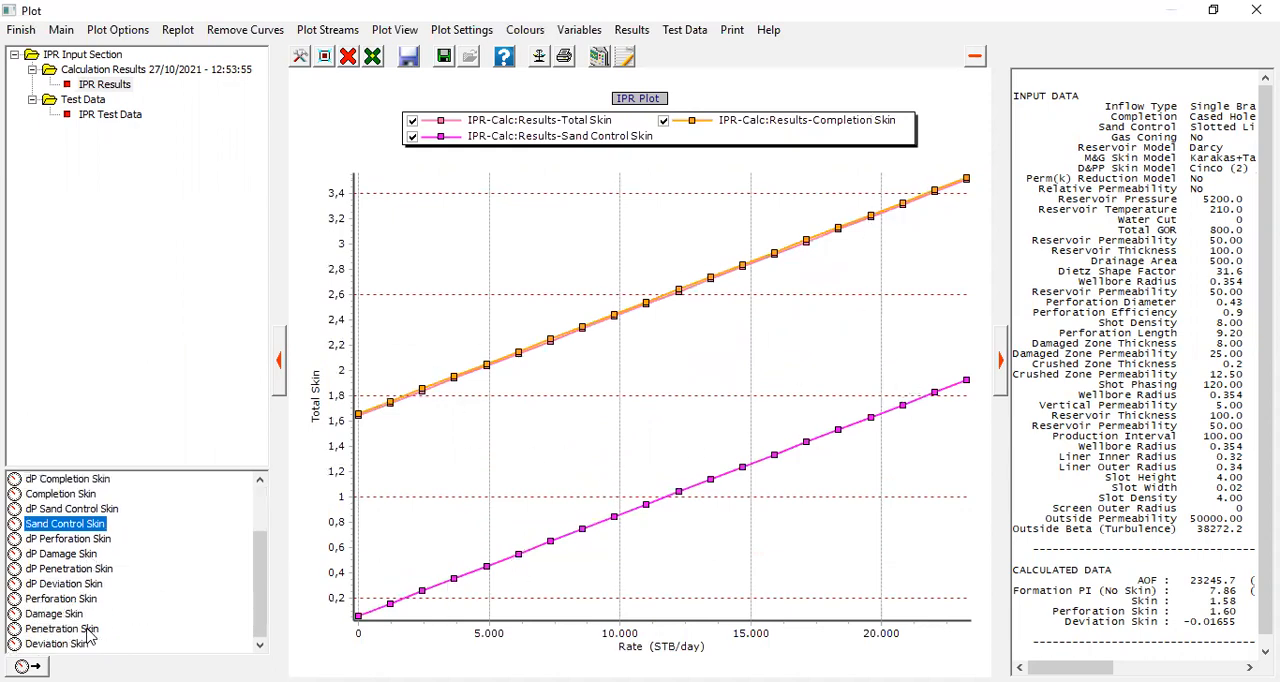
# Step: Add the perforation, damage, penetration and deviation skin curves to the IPR plot for comparison with total skin
pyautogui.click(84, 600)
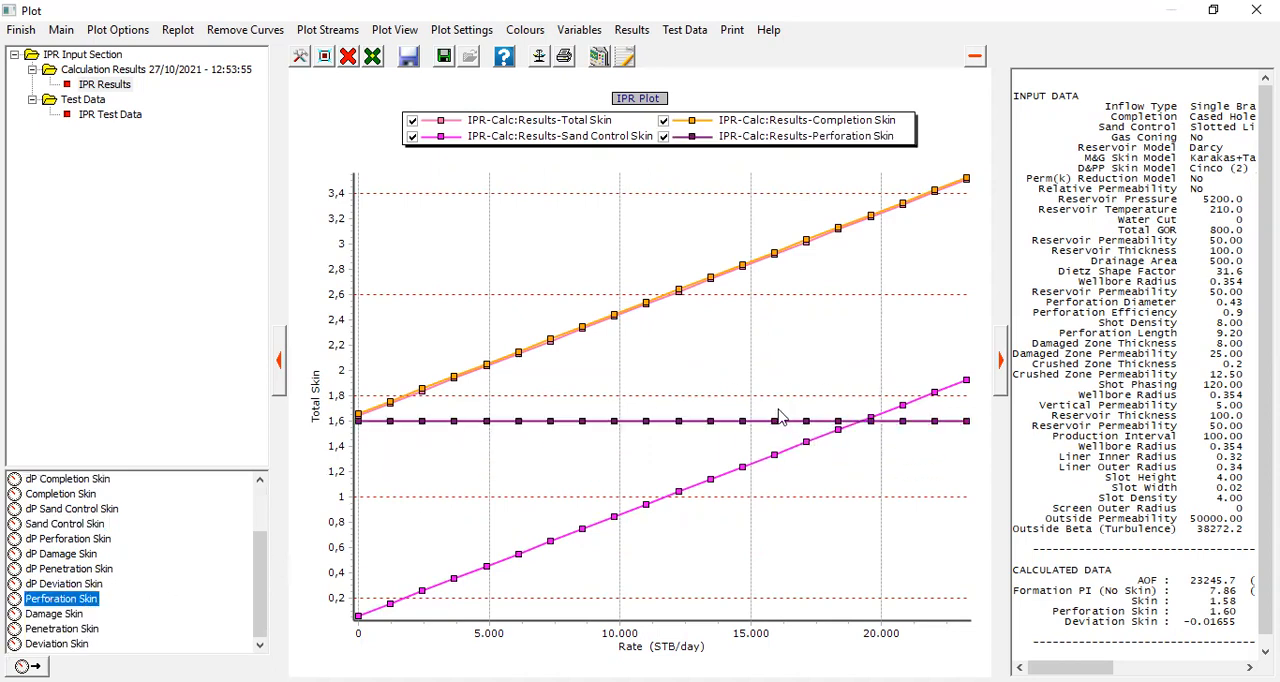
pyautogui.click(56, 614)
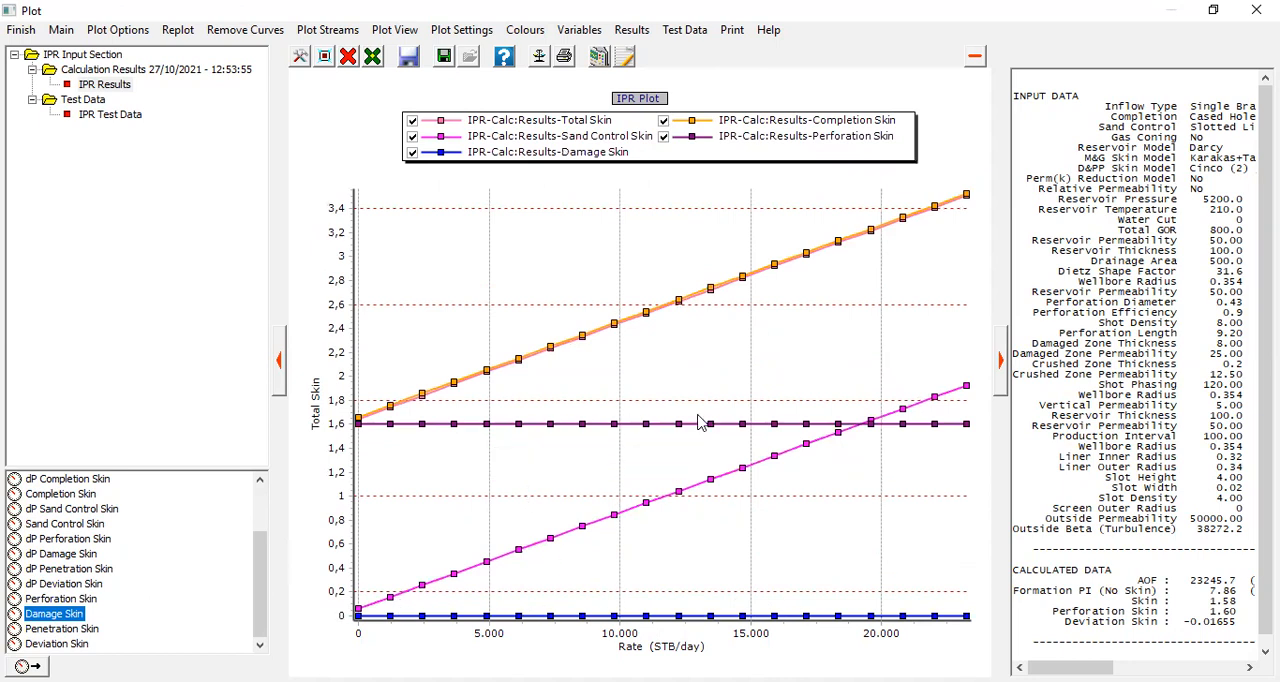
pyautogui.click(92, 630)
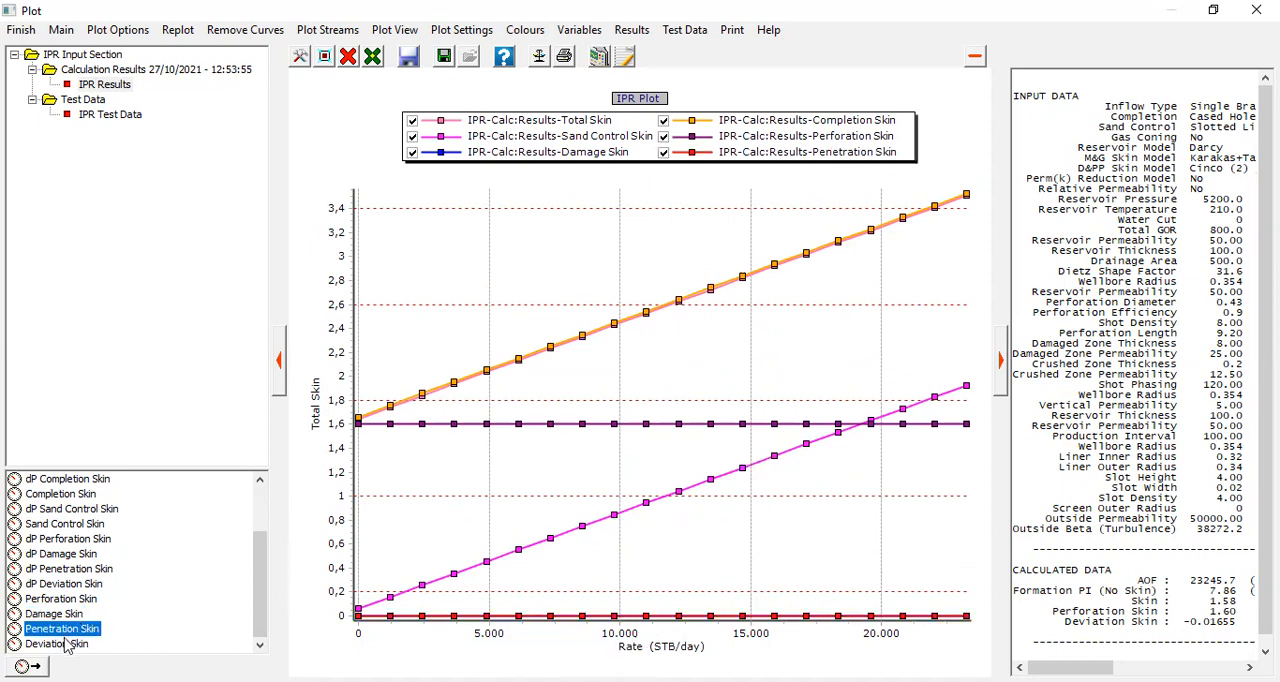
pyautogui.click(62, 644)
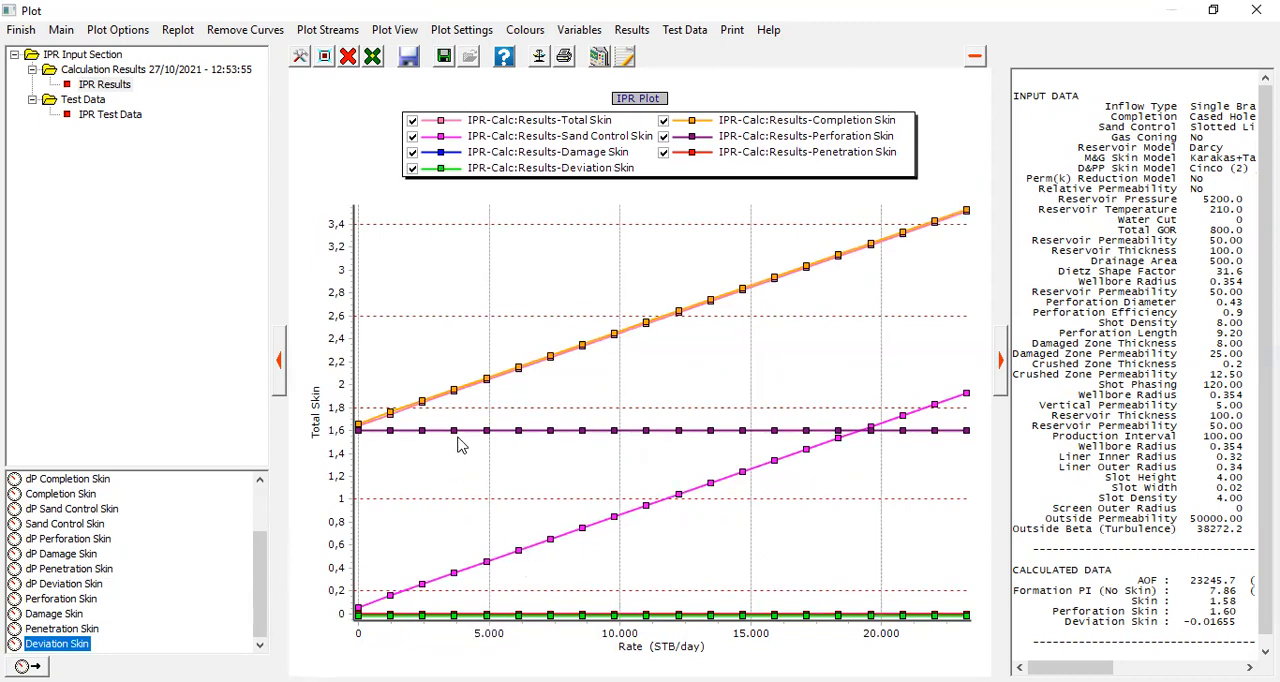
pyautogui.moveTo(258, 577); pyautogui.dragTo(265, 530)
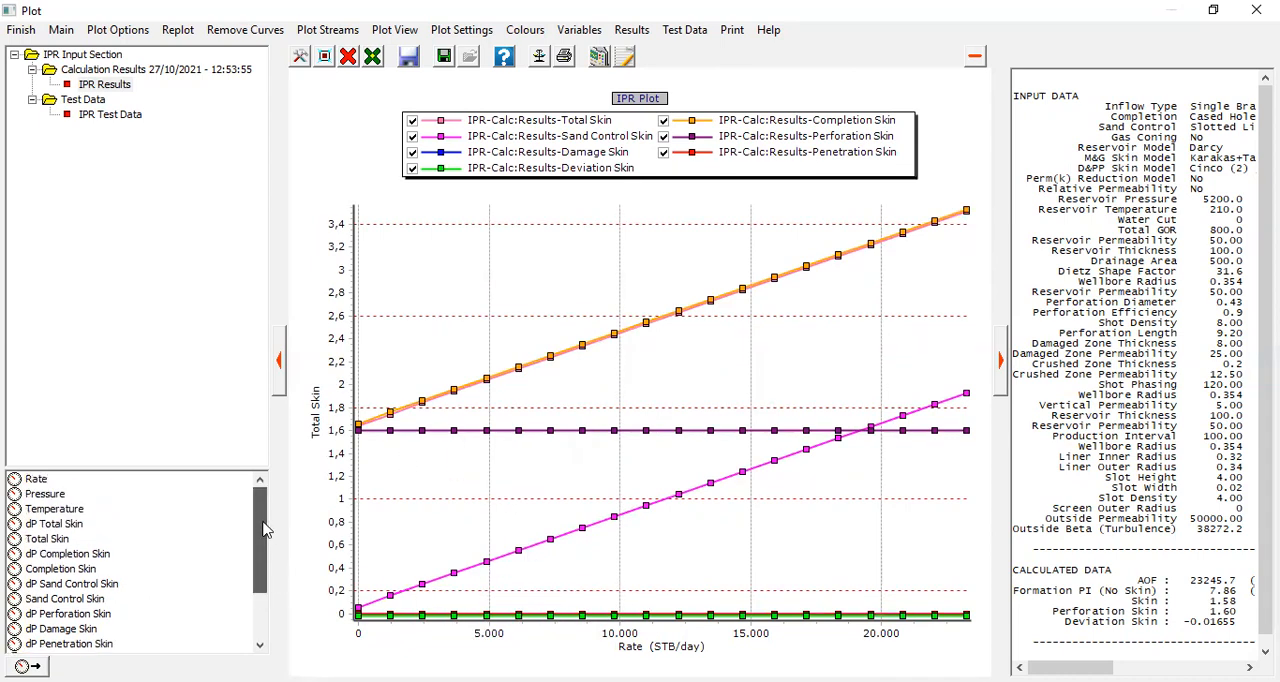
pyautogui.click(55, 540)
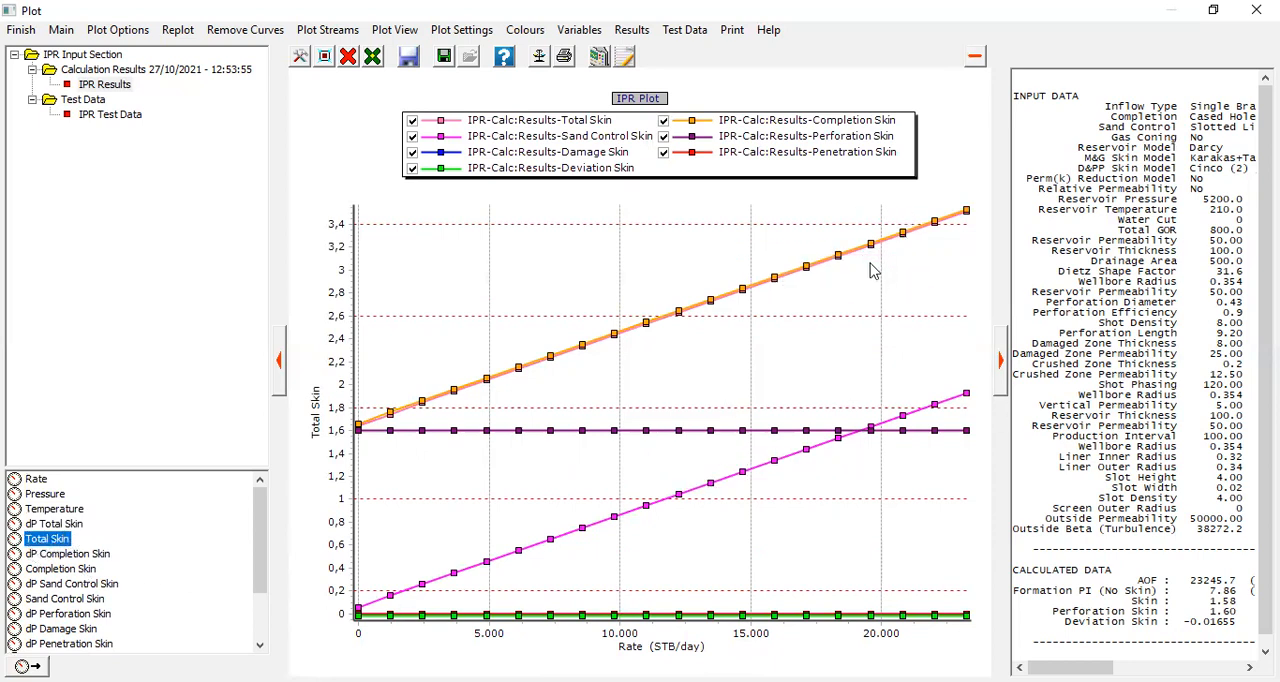
# Step: Examine the listed input data and the calculated AOF and formation PI beside the IPR plot, including their units
pyautogui.moveTo(1069, 667)
pyautogui.mouseDown()
pyautogui.moveTo(1085, 667)
pyautogui.moveTo(1067, 667)
pyautogui.mouseUp()
pyautogui.moveTo(1183, 146); pyautogui.dragTo(1205, 460)
pyautogui.moveTo(1183, 571); pyautogui.dragTo(1195, 599)
pyautogui.click(1192, 604)
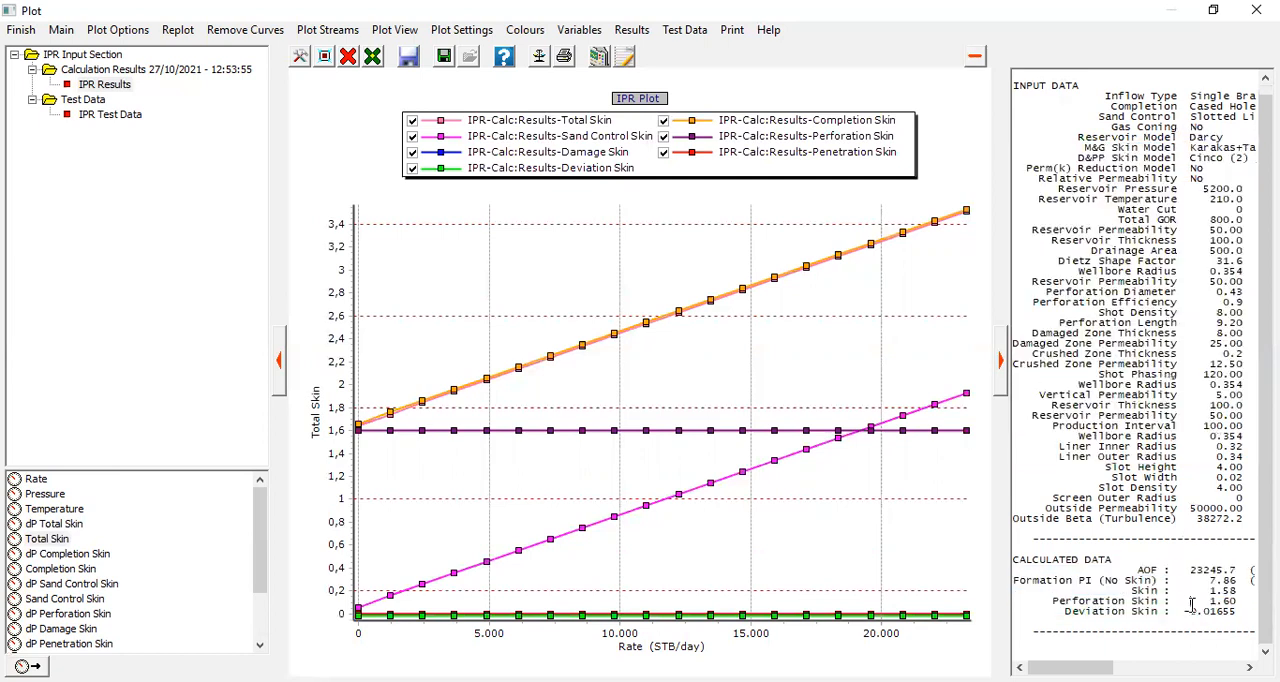
pyautogui.moveTo(1137, 569); pyautogui.dragTo(1215, 566)
pyautogui.moveTo(1054, 589); pyautogui.dragTo(1152, 581)
pyautogui.click(1211, 582)
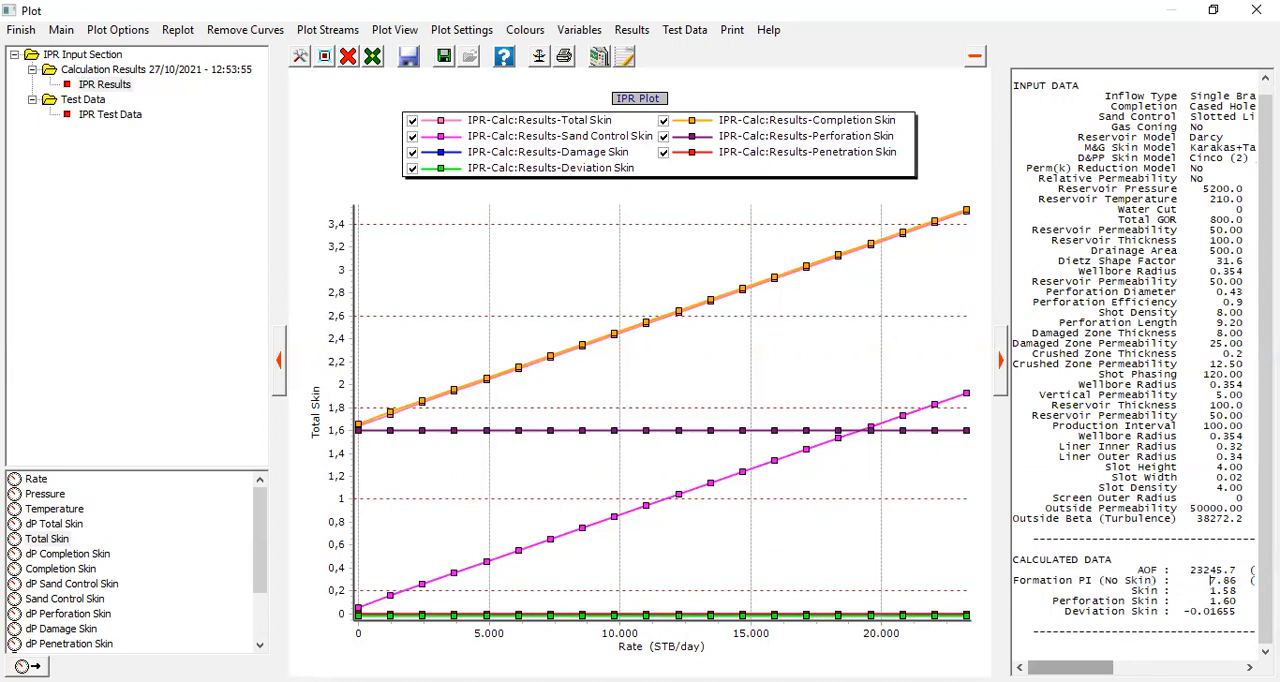
pyautogui.moveTo(1066, 667); pyautogui.dragTo(1084, 667)
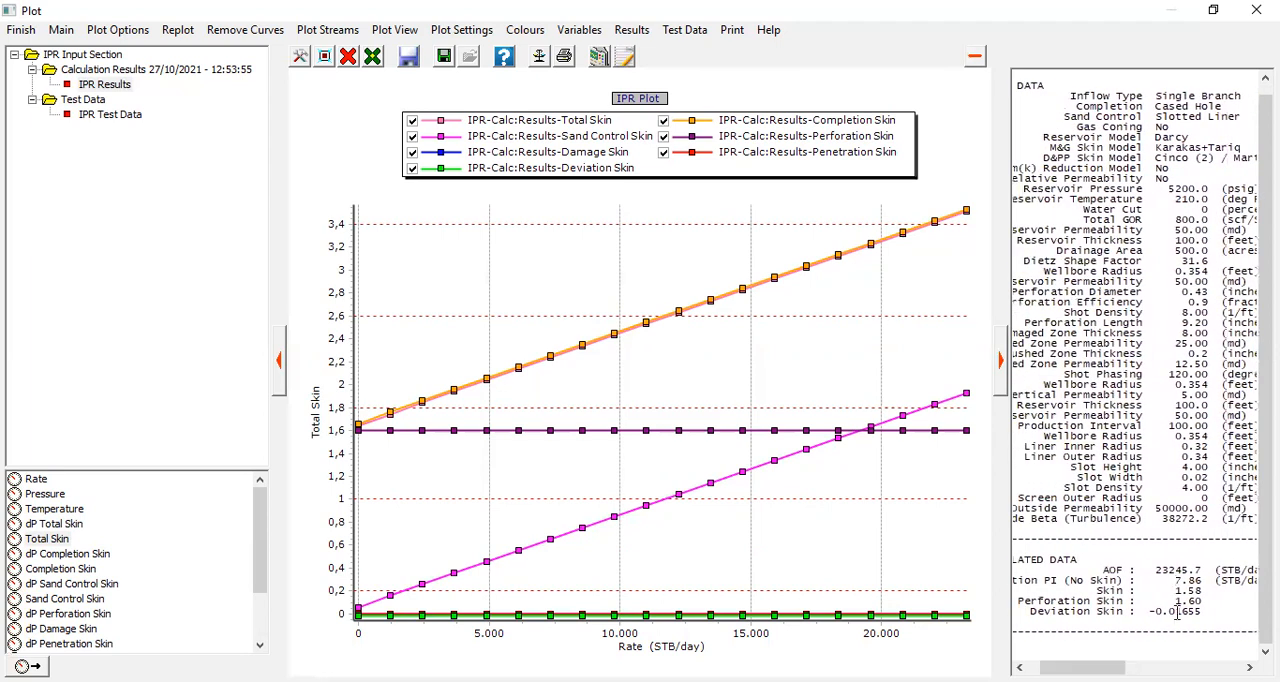
# Step: Examine the calculated skin, perforation skin and deviation skin values in the results text
pyautogui.moveTo(1175, 590); pyautogui.dragTo(1198, 593)
pyautogui.click(1103, 609)
pyautogui.moveTo(1102, 600); pyautogui.dragTo(1193, 600)
pyautogui.click(1117, 612)
pyautogui.moveTo(1036, 613); pyautogui.dragTo(1180, 620)
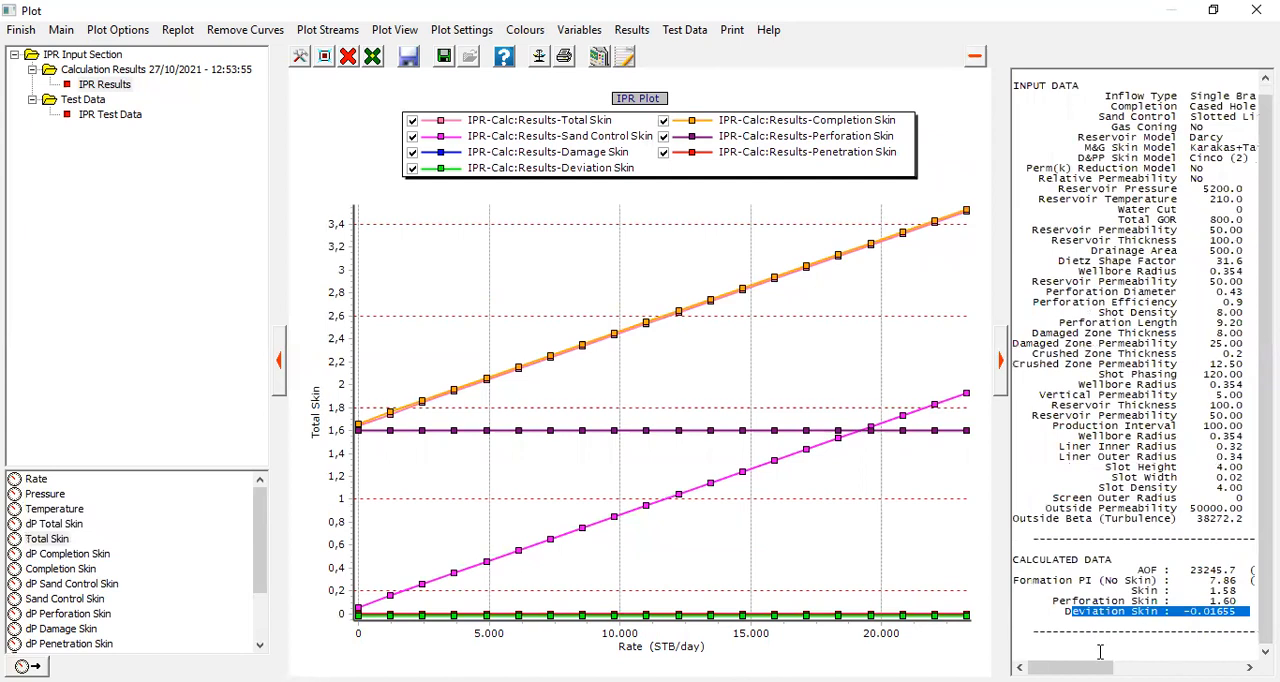
pyautogui.moveTo(1105, 667); pyautogui.dragTo(1134, 667)
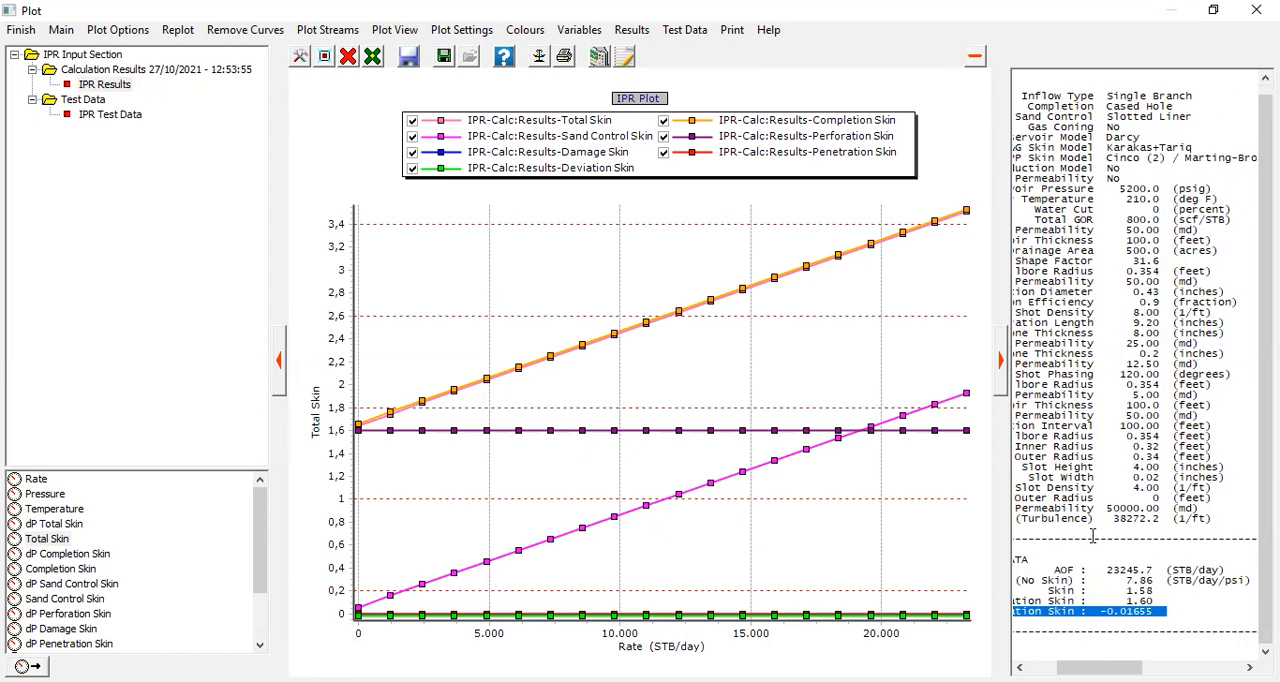
pyautogui.moveTo(1100, 667); pyautogui.dragTo(1070, 667)
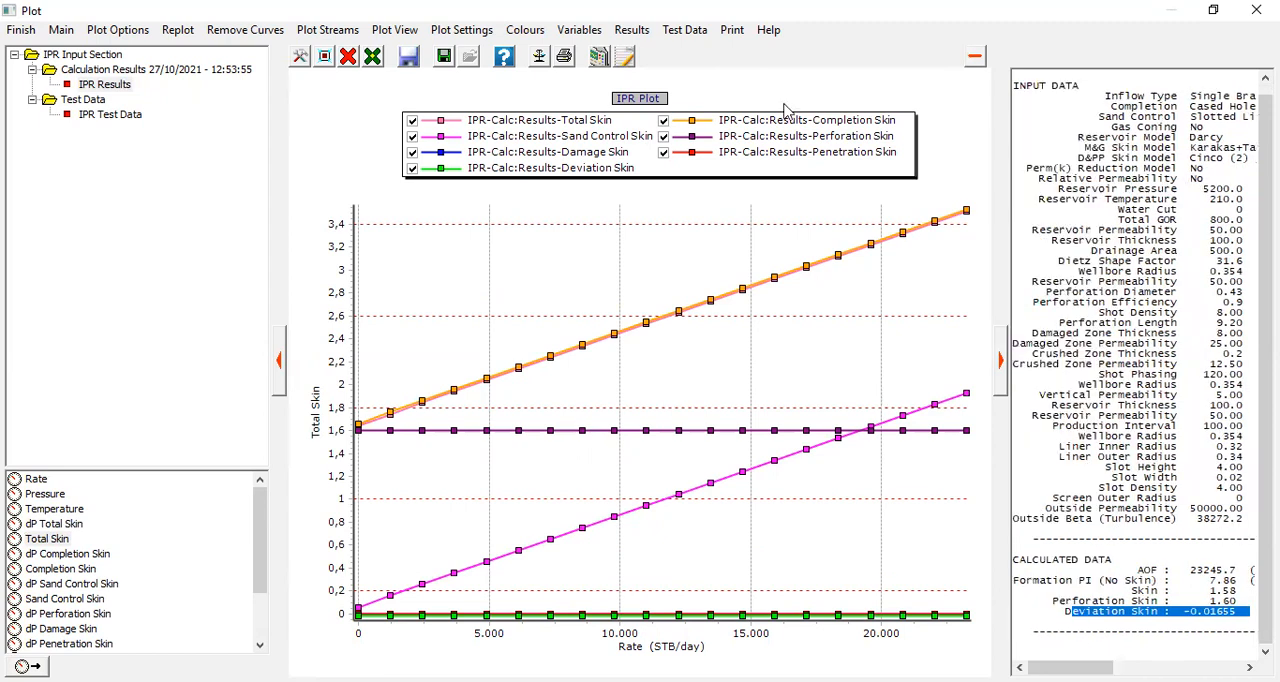
pyautogui.click(1080, 681)
# Step: Remove all skin curves from the IPR plot and plot pressure against rate
pyautogui.click(346, 62)
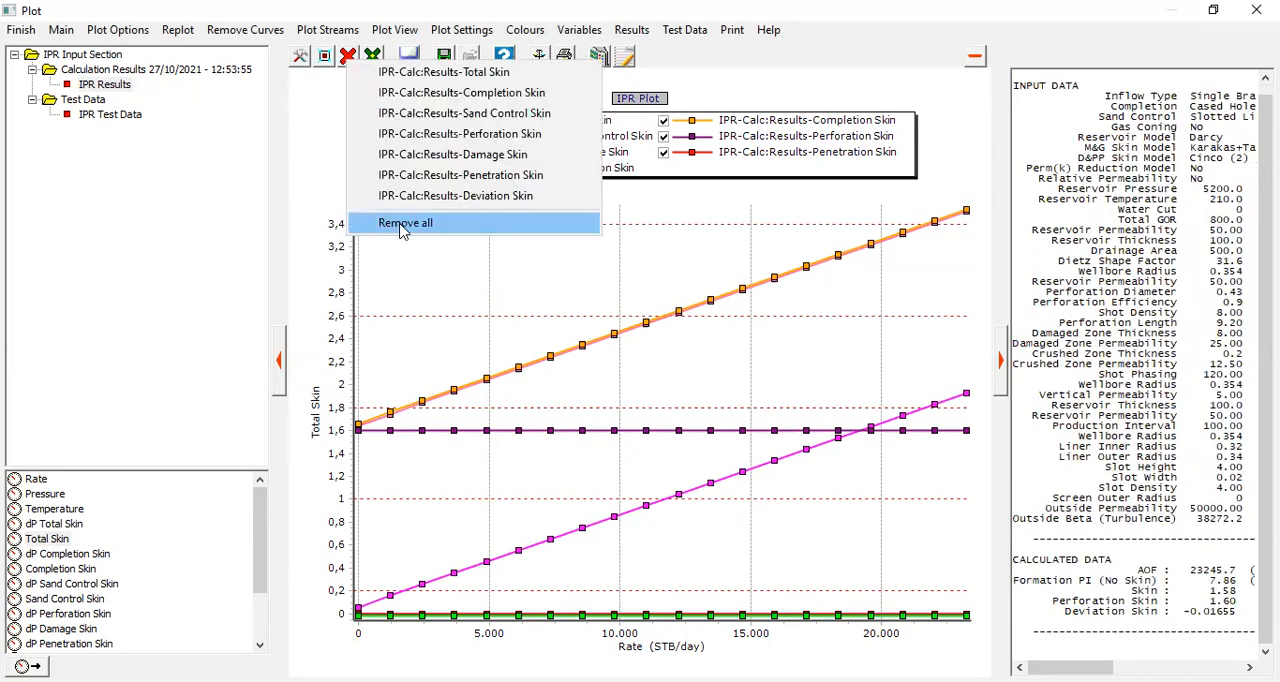
pyautogui.click(403, 225)
pyautogui.click(45, 495)
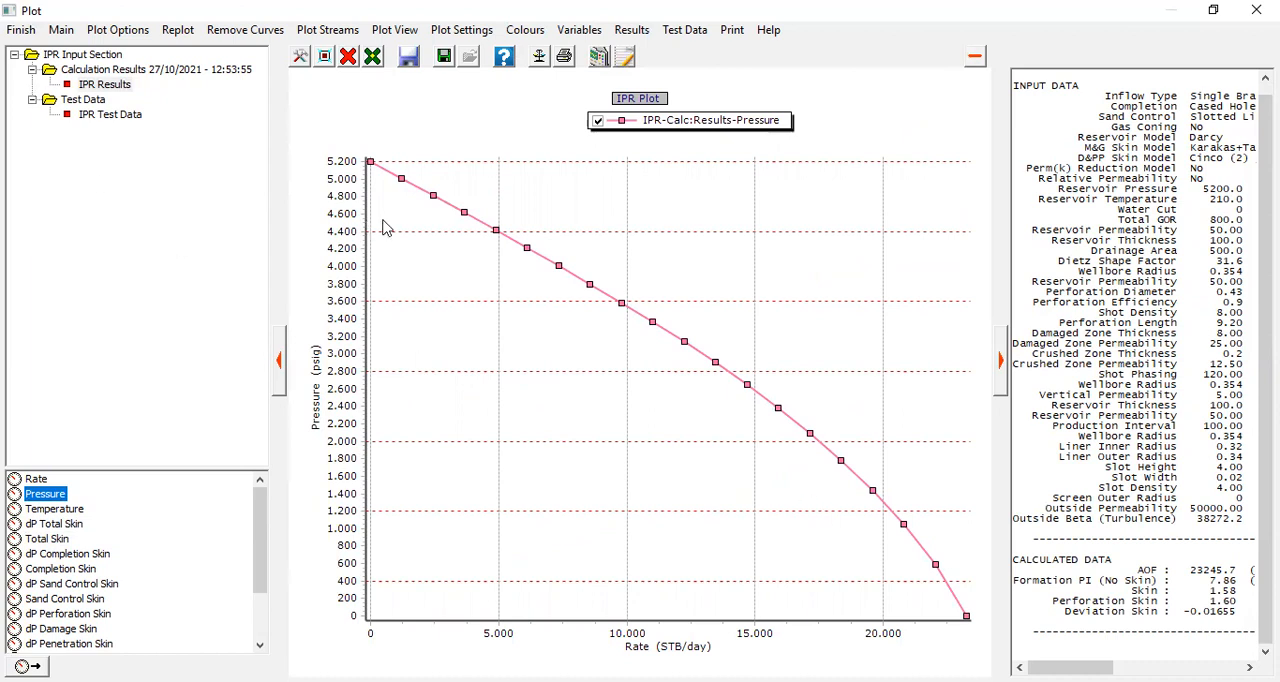
# Step: Close the IPR plot and calculation results, and accept the IPR input data
pyautogui.click(9, 37)
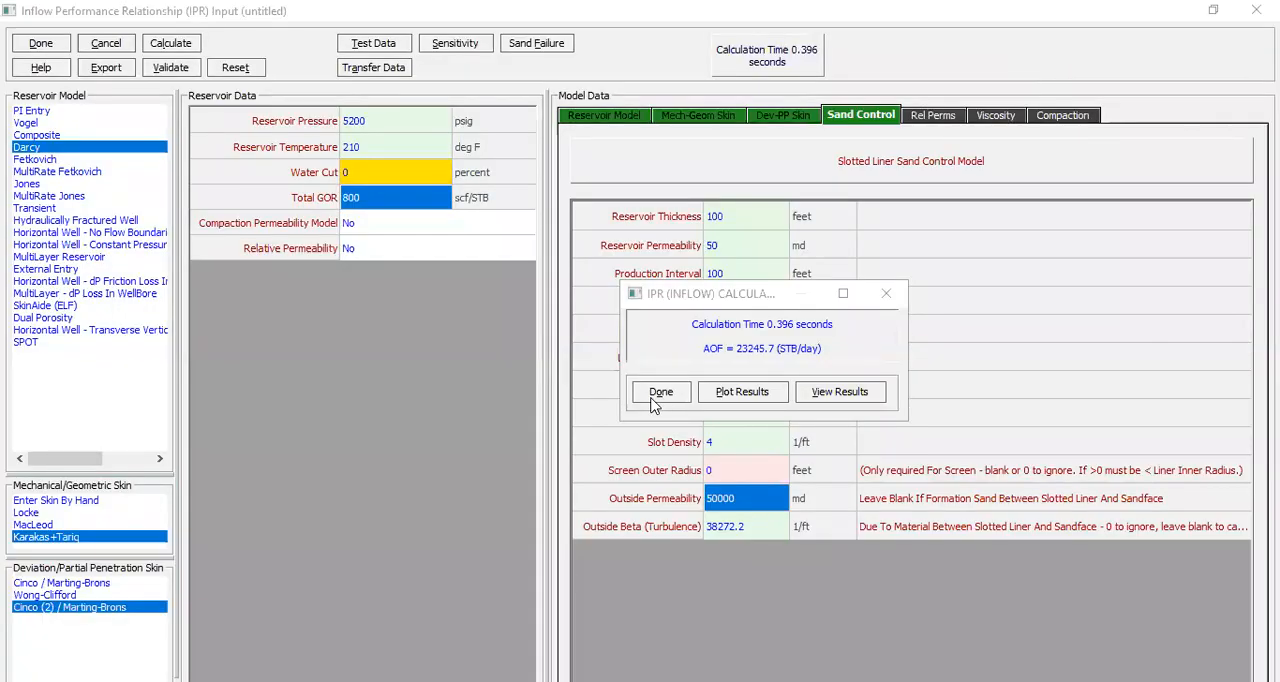
pyautogui.click(653, 396)
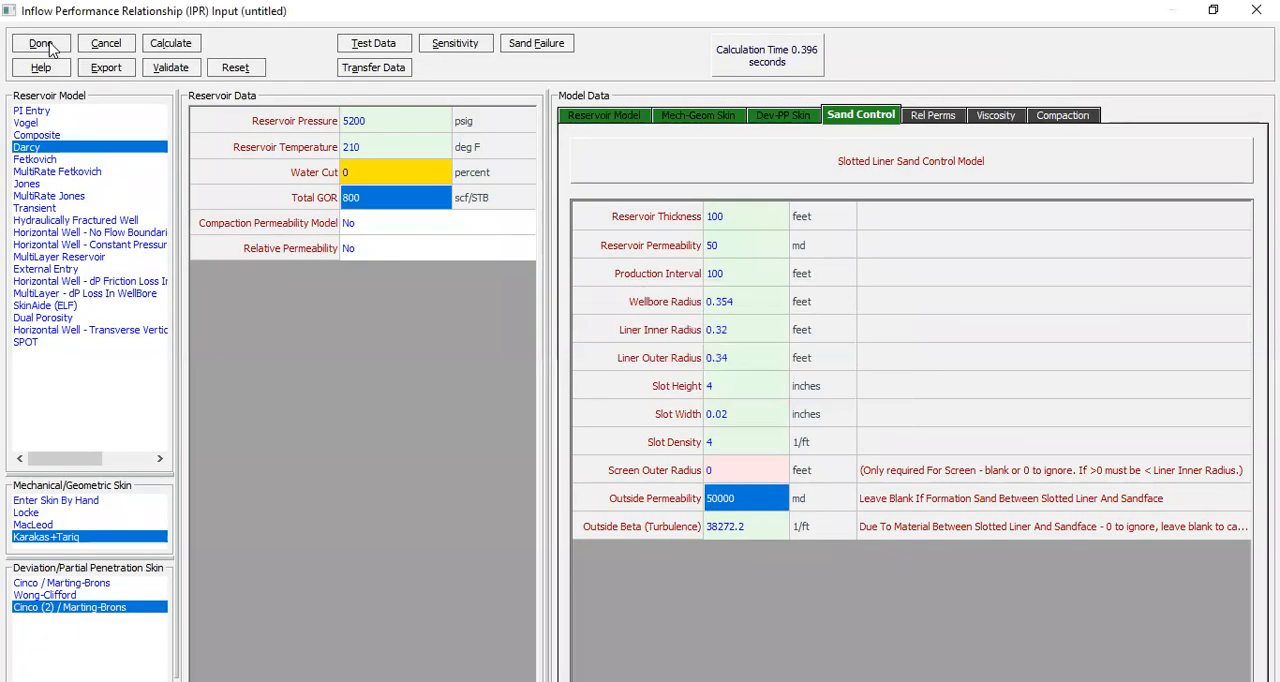
pyautogui.click(41, 43)
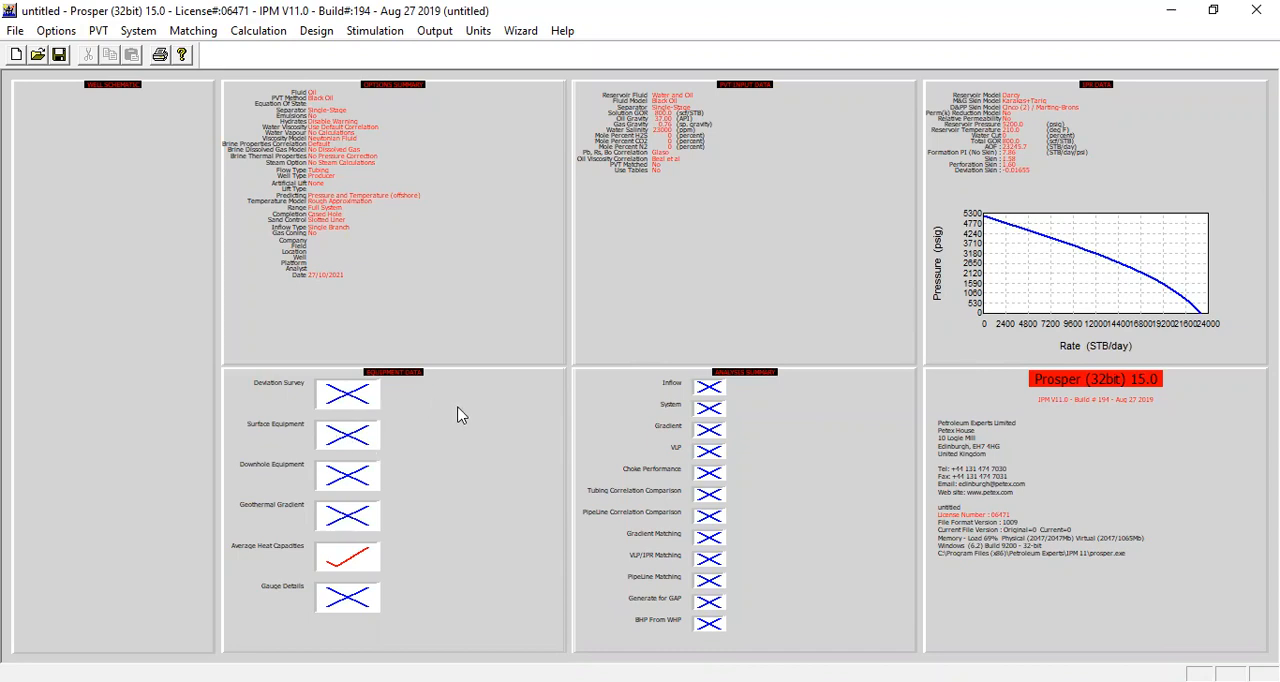
# Step: Open the equipment data for editing, with deviation survey, downhole equipment, geothermal gradient and average heat capacities selected
pyautogui.doubleClick(480, 373)
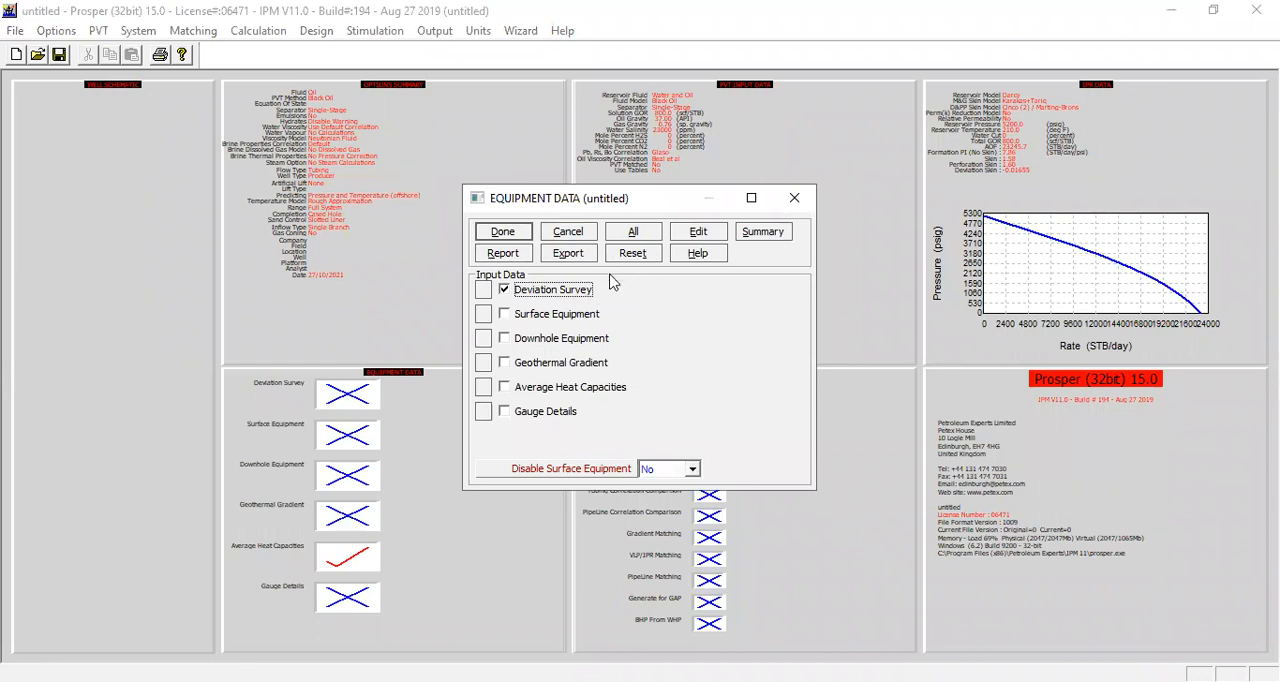
pyautogui.click(505, 337)
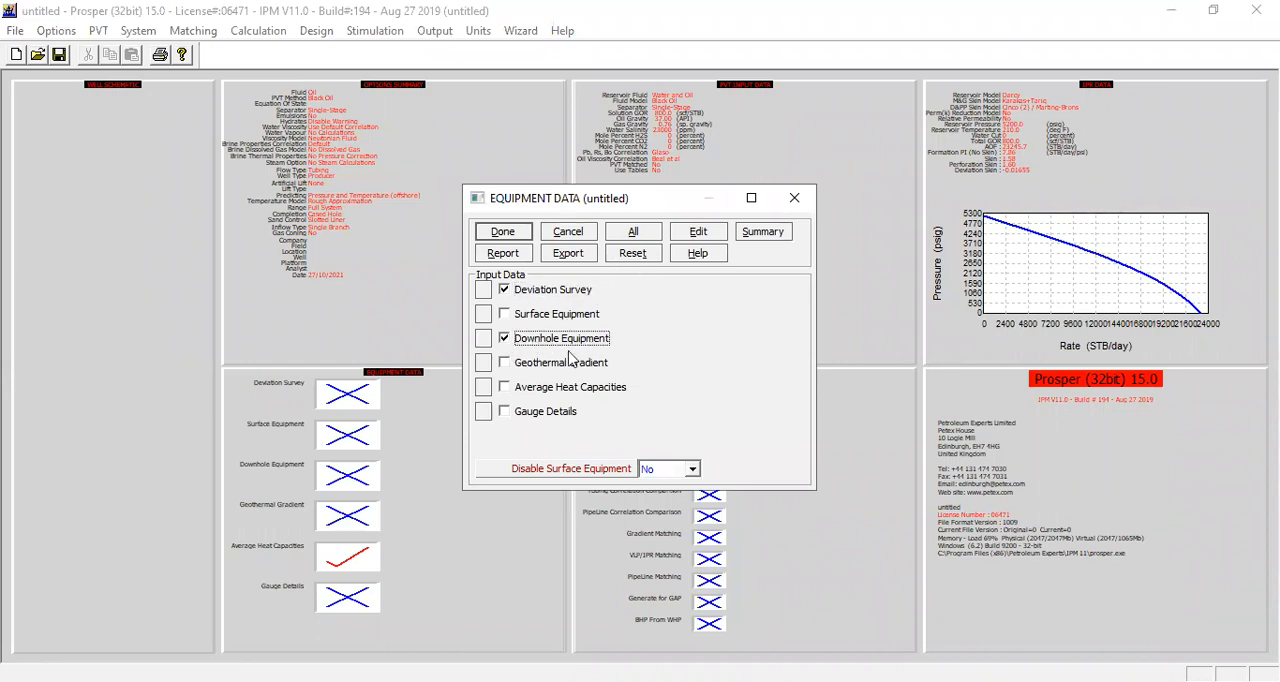
pyautogui.click(506, 364)
pyautogui.click(504, 387)
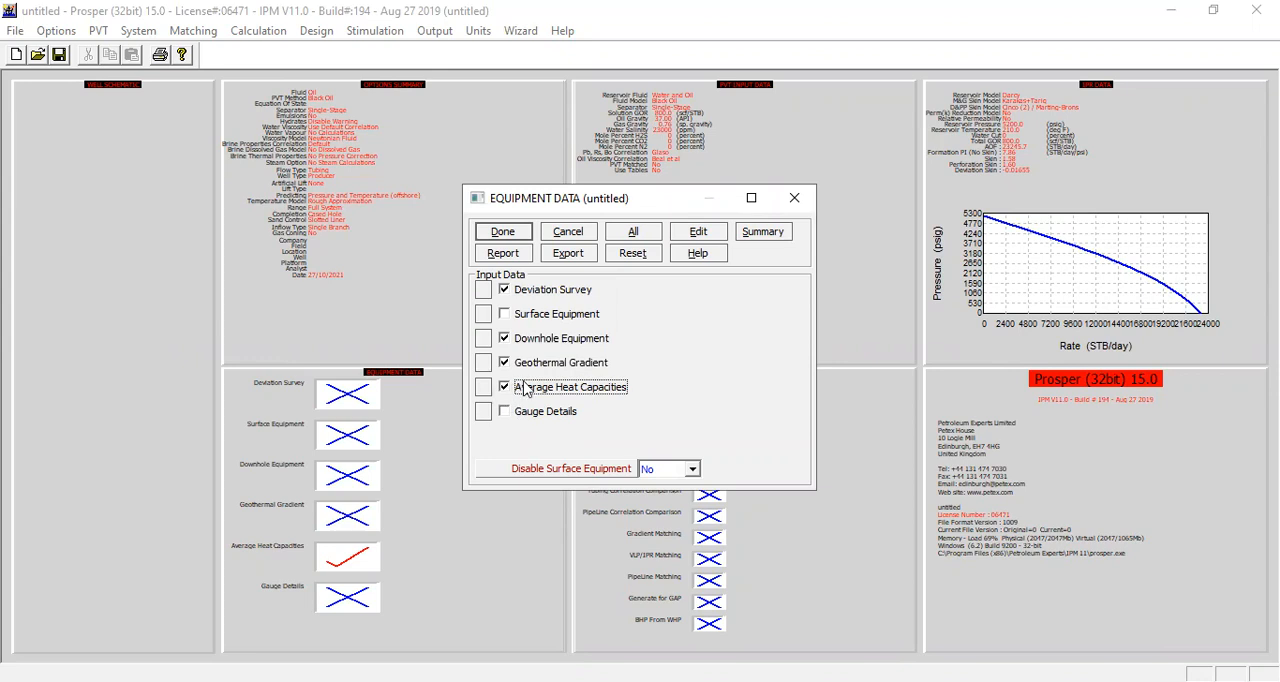
pyautogui.click(699, 231)
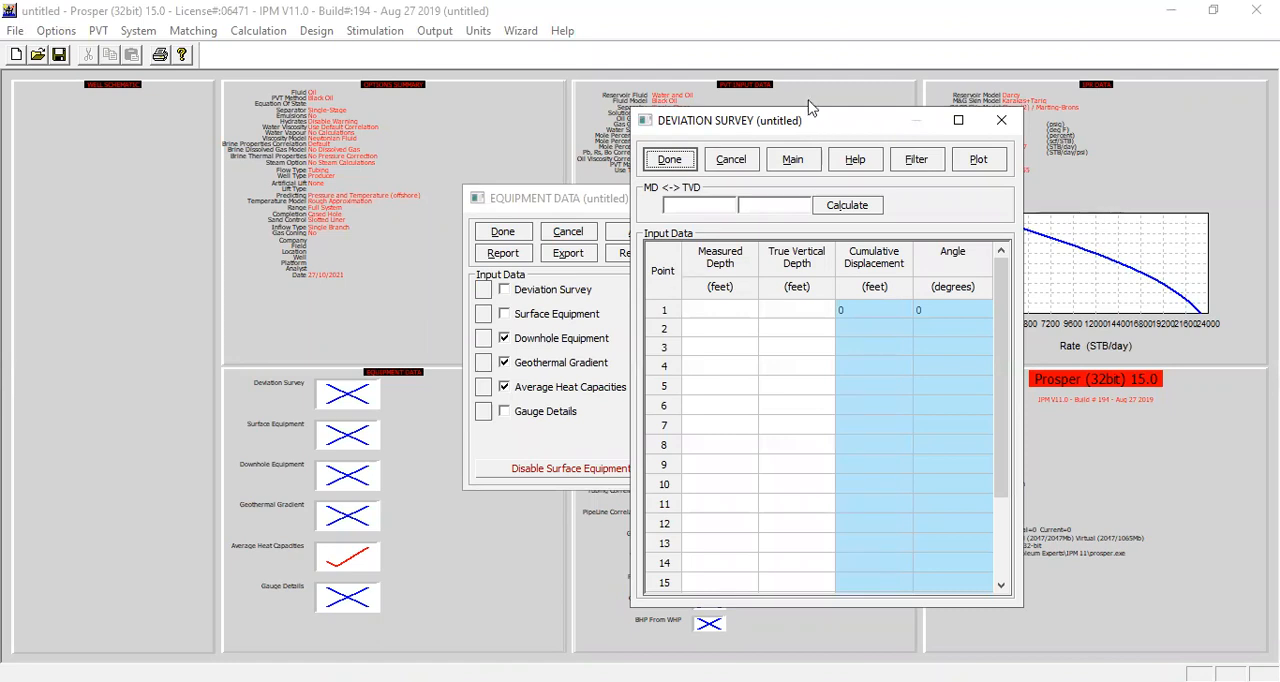
# Step: Enter the first two deviation survey points: 0 ft measured and true vertical depth, and 600 ft for both
pyautogui.click(742, 313)
pyautogui.write('0')
pyautogui.click(782, 320)
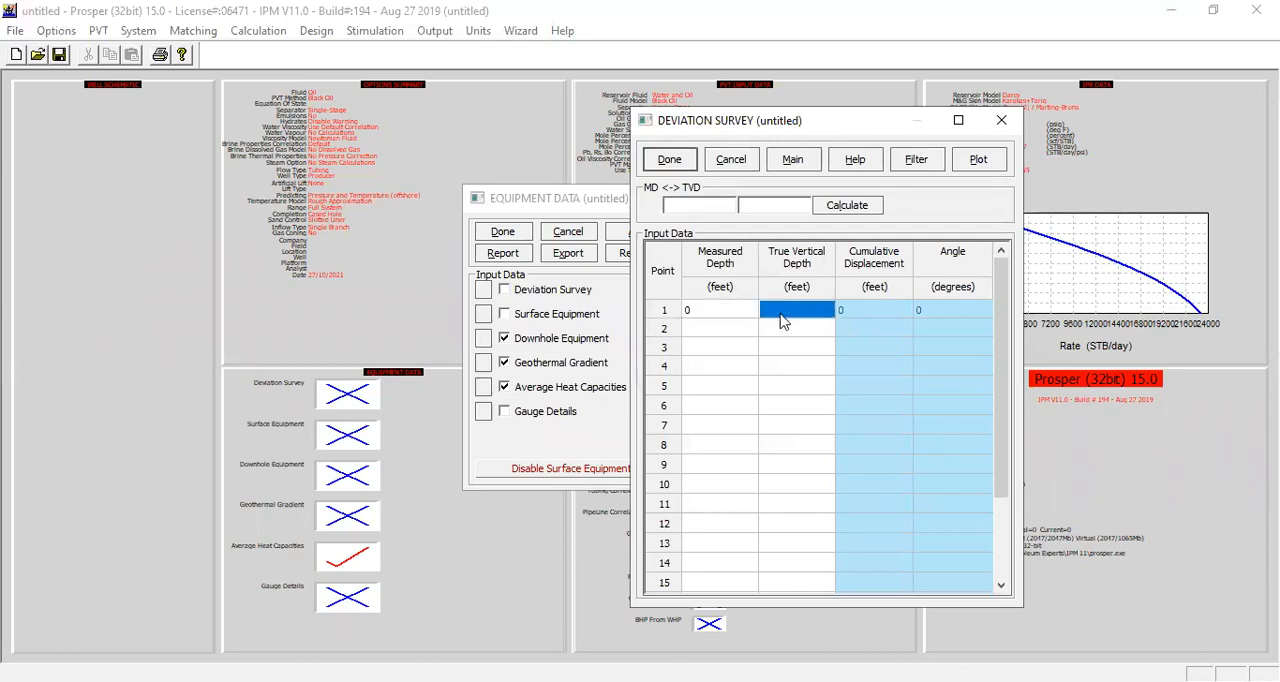
pyautogui.write('0')
pyautogui.click(728, 338)
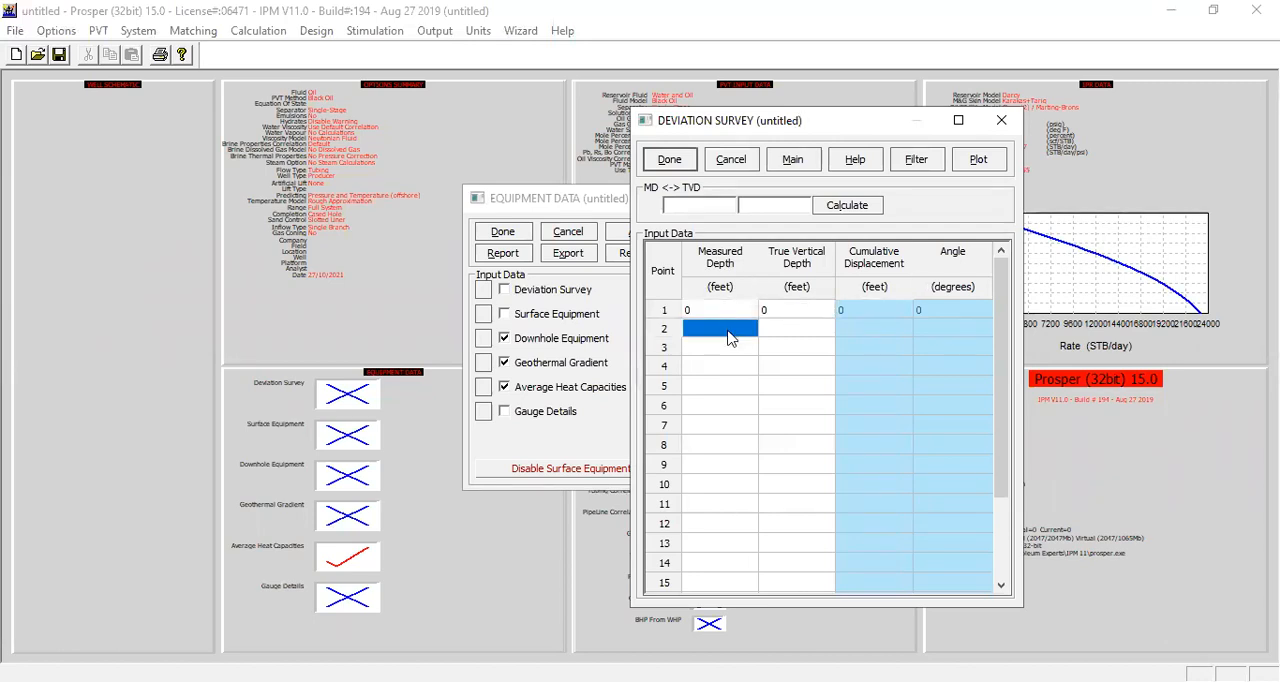
pyautogui.write('600')
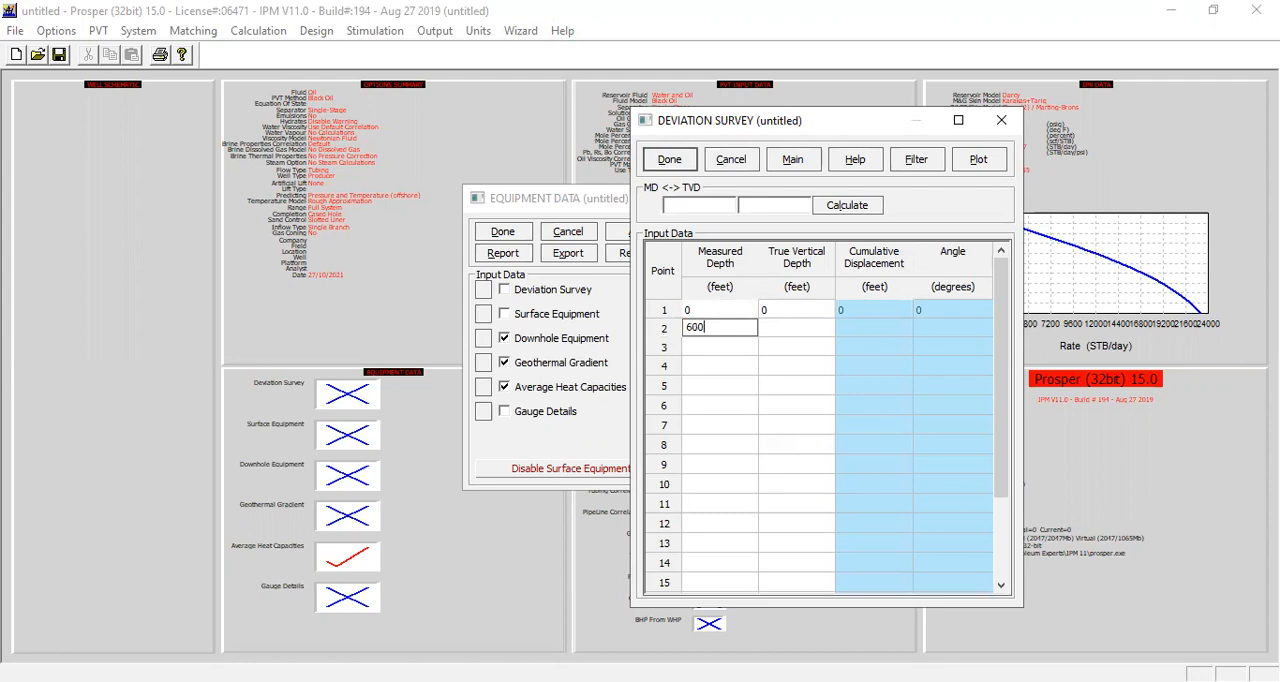
pyautogui.click(786, 330)
pyautogui.write('600')
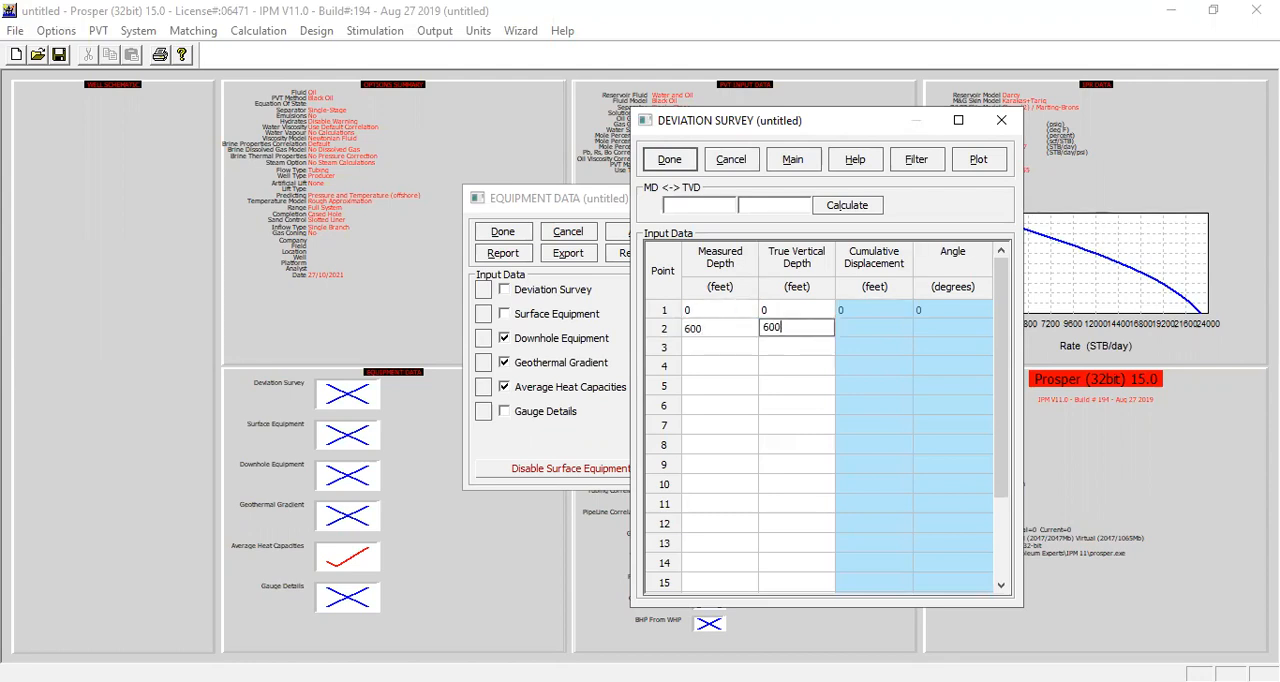
# Step: Enter survey points 3 and 4: measured depth 1005 ft at 1000 ft true vertical depth, and 4075 ft at 4000 ft
pyautogui.click(737, 348)
pyautogui.write('1005')
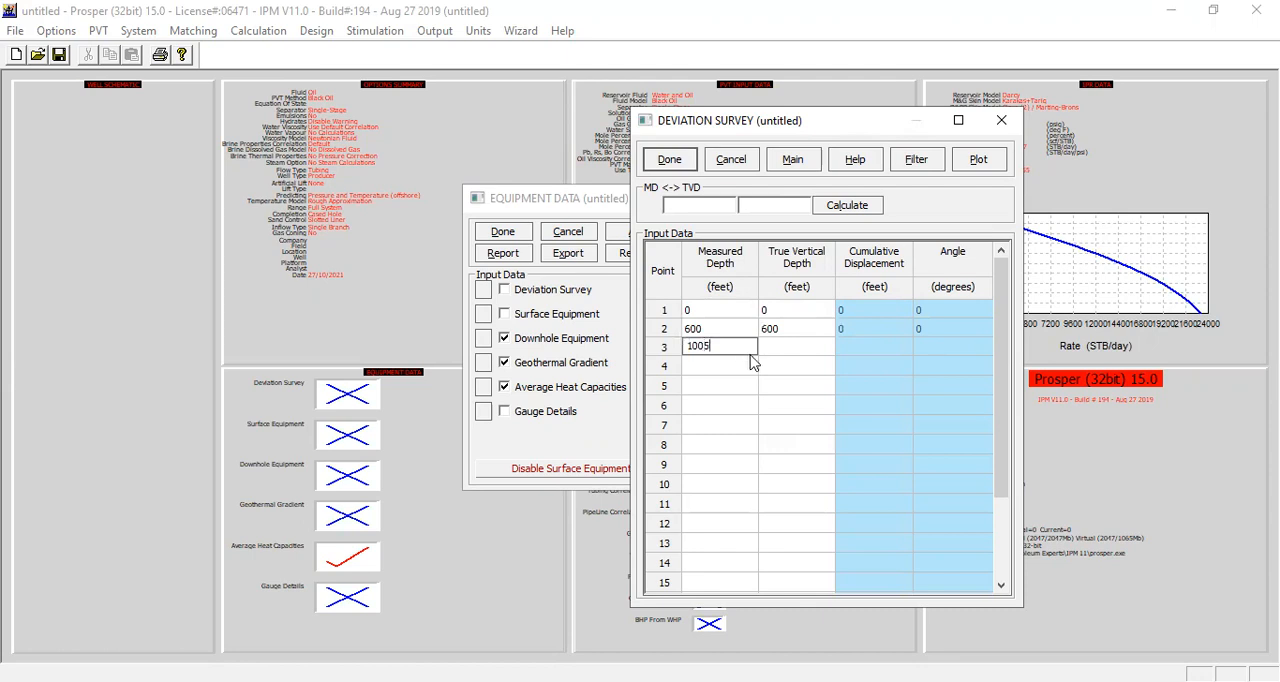
pyautogui.click(786, 352)
pyautogui.write('10')
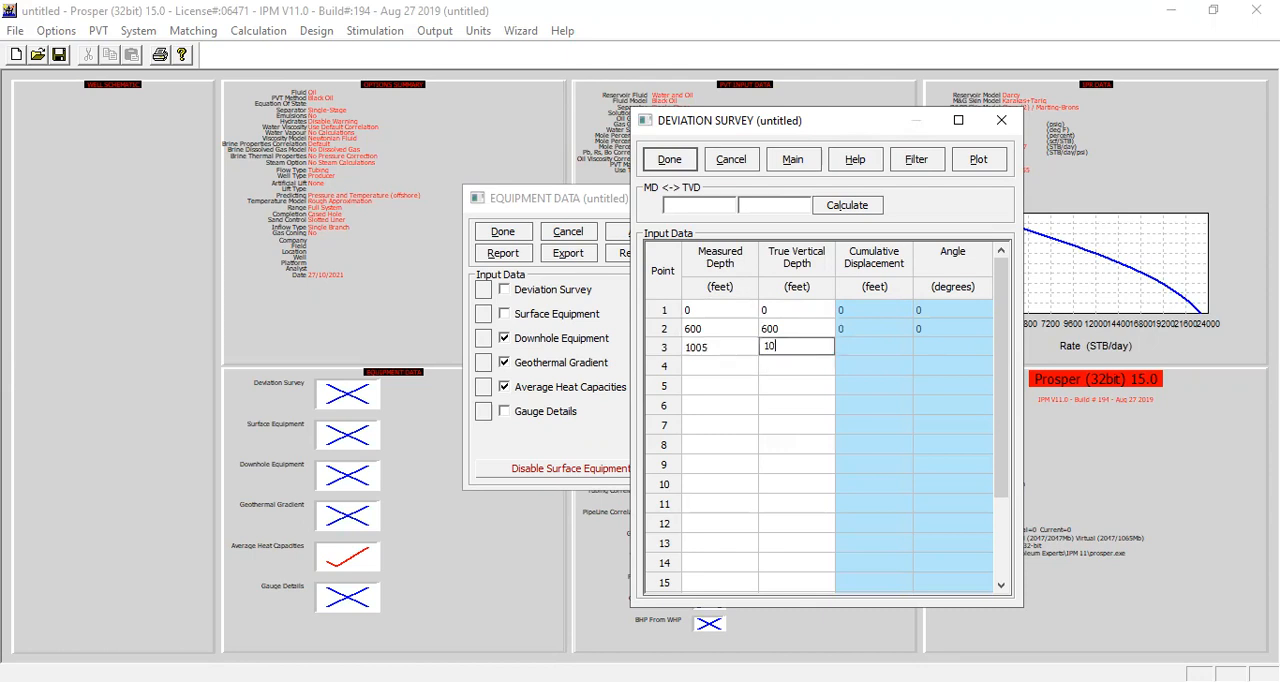
pyautogui.write('00')
pyautogui.click(735, 366)
pyautogui.write('4075')
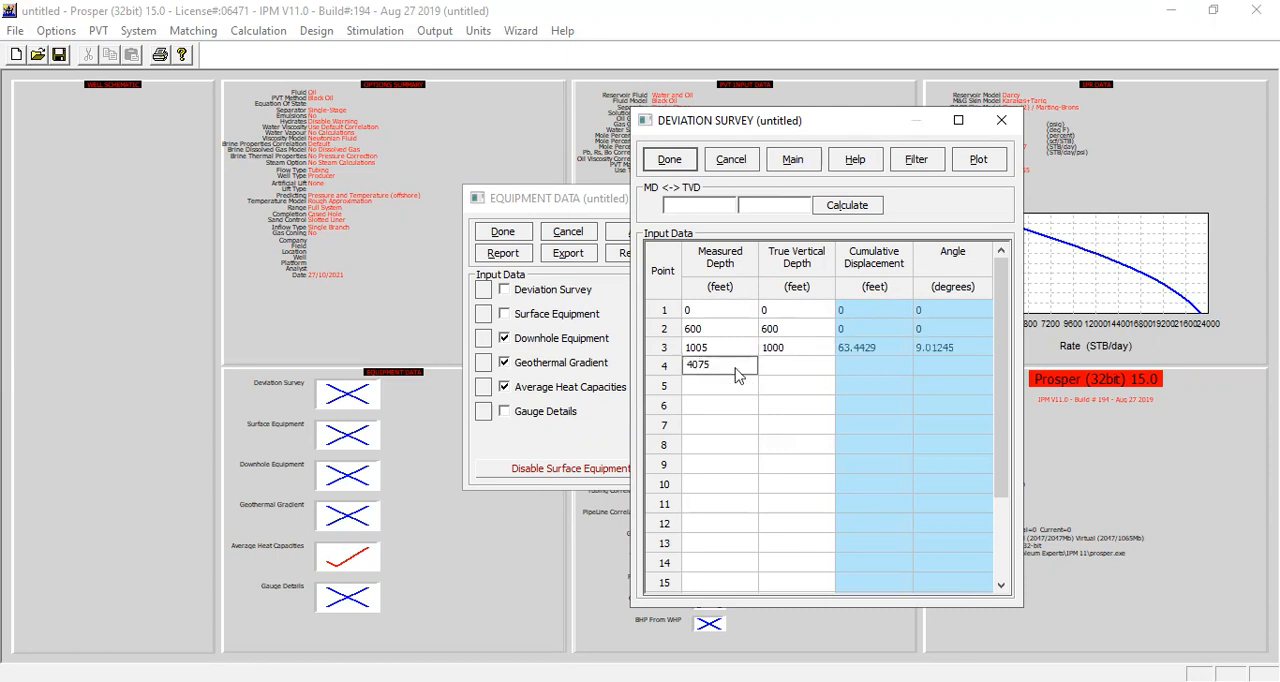
pyautogui.click(780, 366)
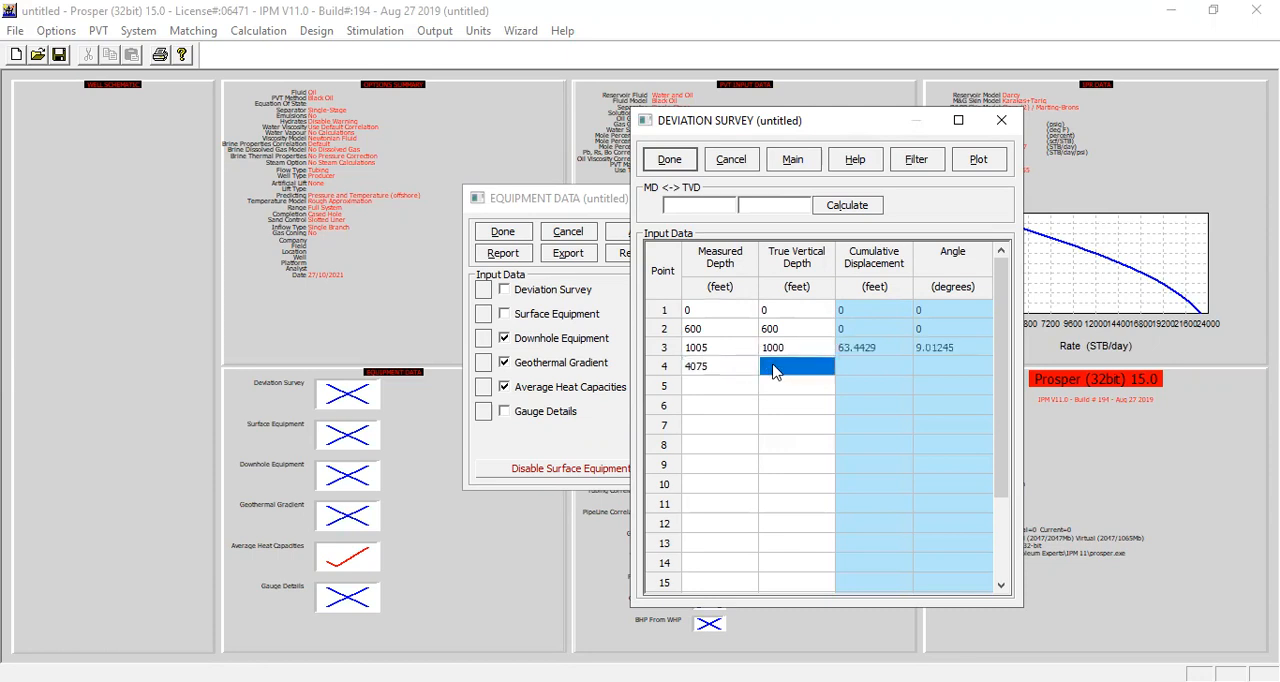
pyautogui.write('4000')
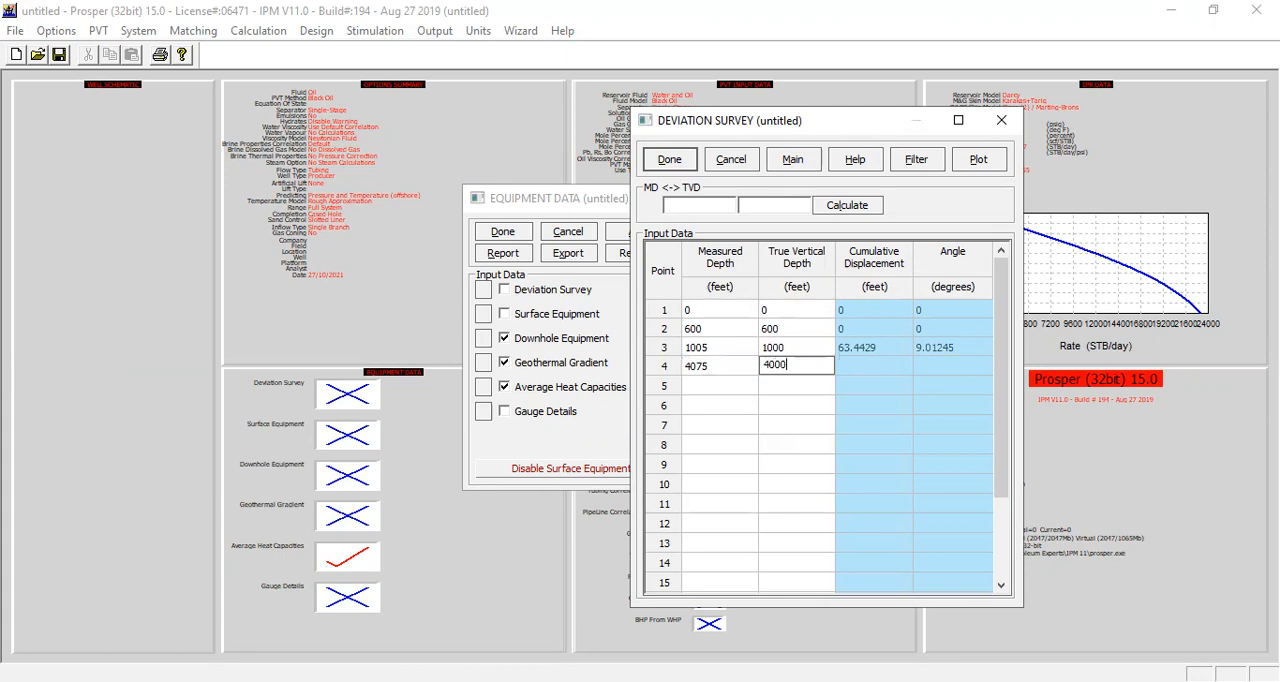
# Step: Enter survey point 5 with a measured depth of 7700 ft and a true vertical depth of 7500 ft
pyautogui.click(738, 386)
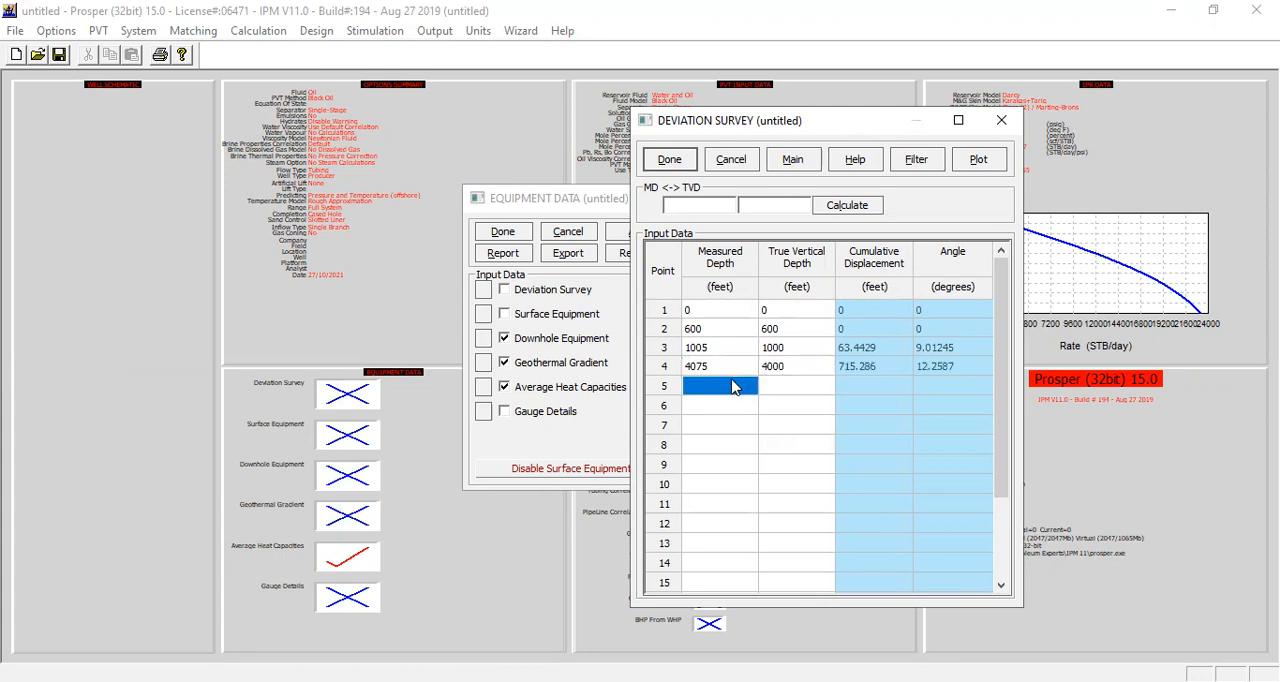
pyautogui.write('7700')
pyautogui.click(783, 389)
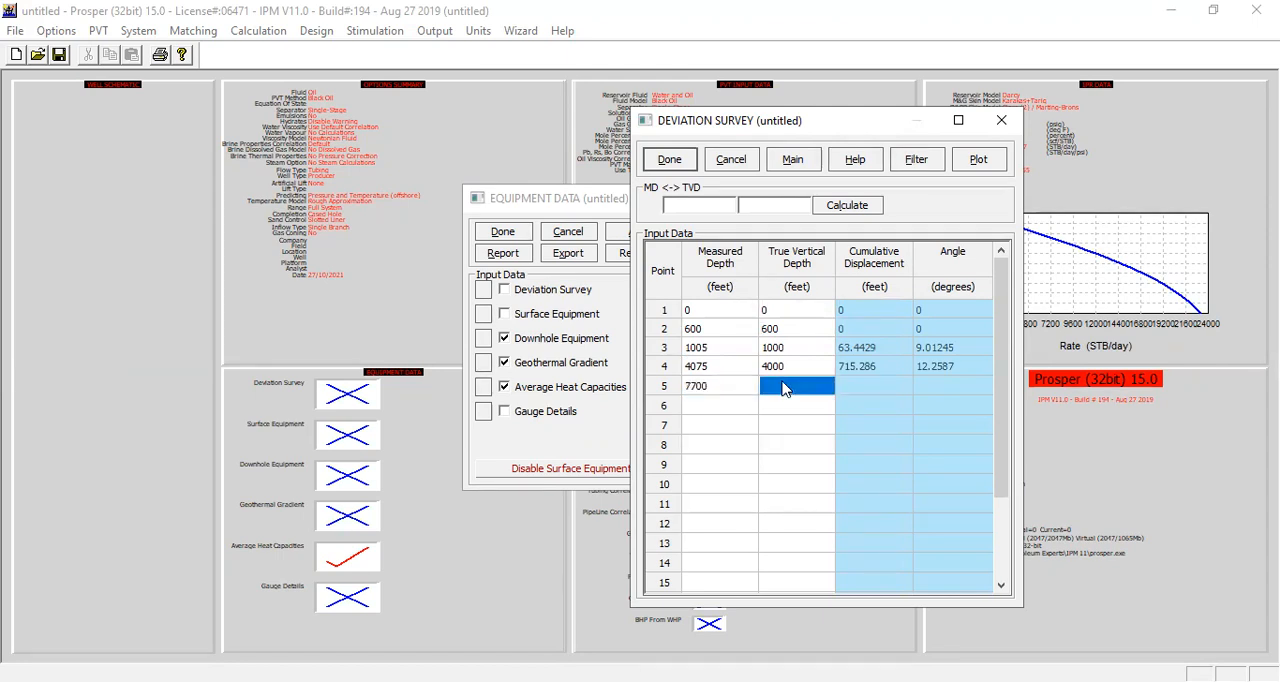
pyautogui.write('7500')
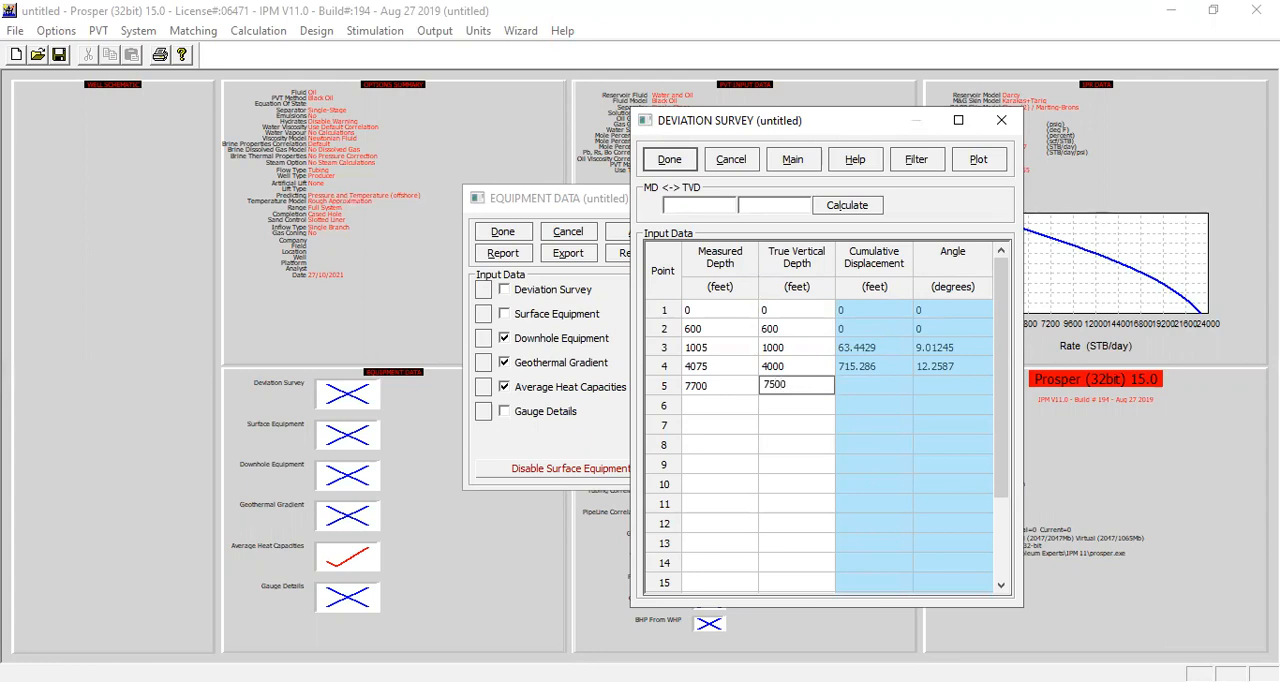
pyautogui.click(733, 392)
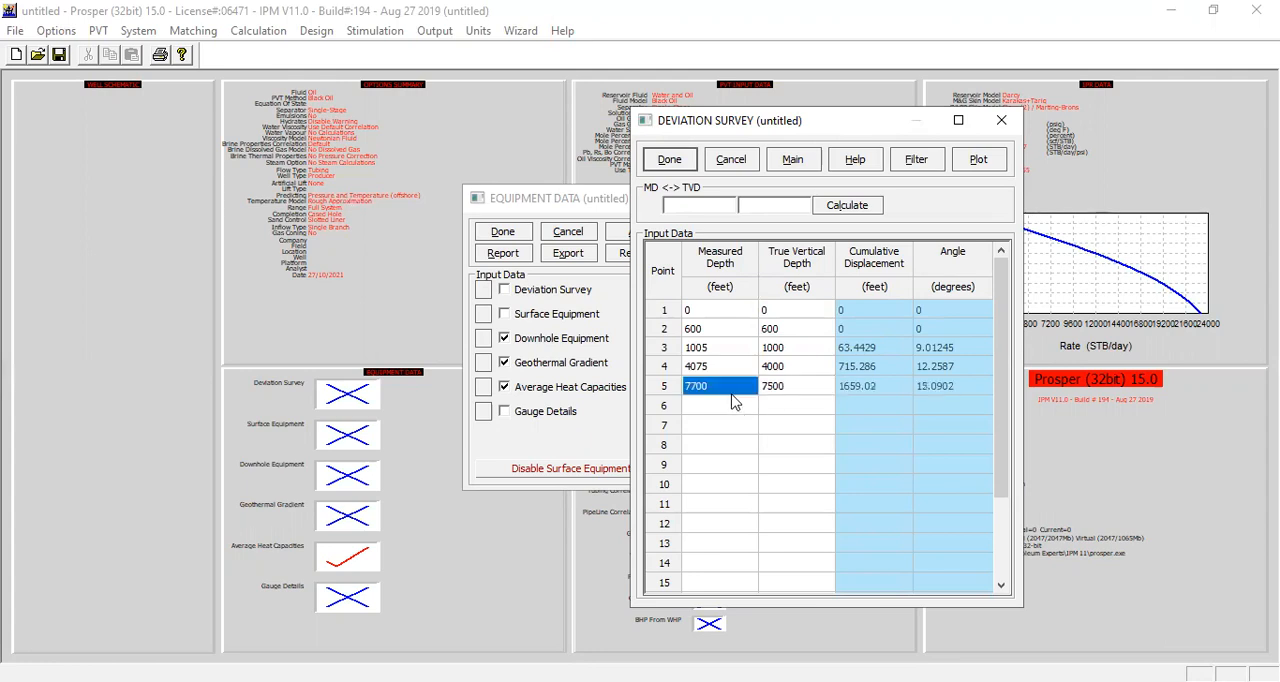
# Step: Enter survey point 6 with a measured depth of 9275 ft and a true vertical depth of 9000 ft
pyautogui.click(731, 409)
pyautogui.write('9275')
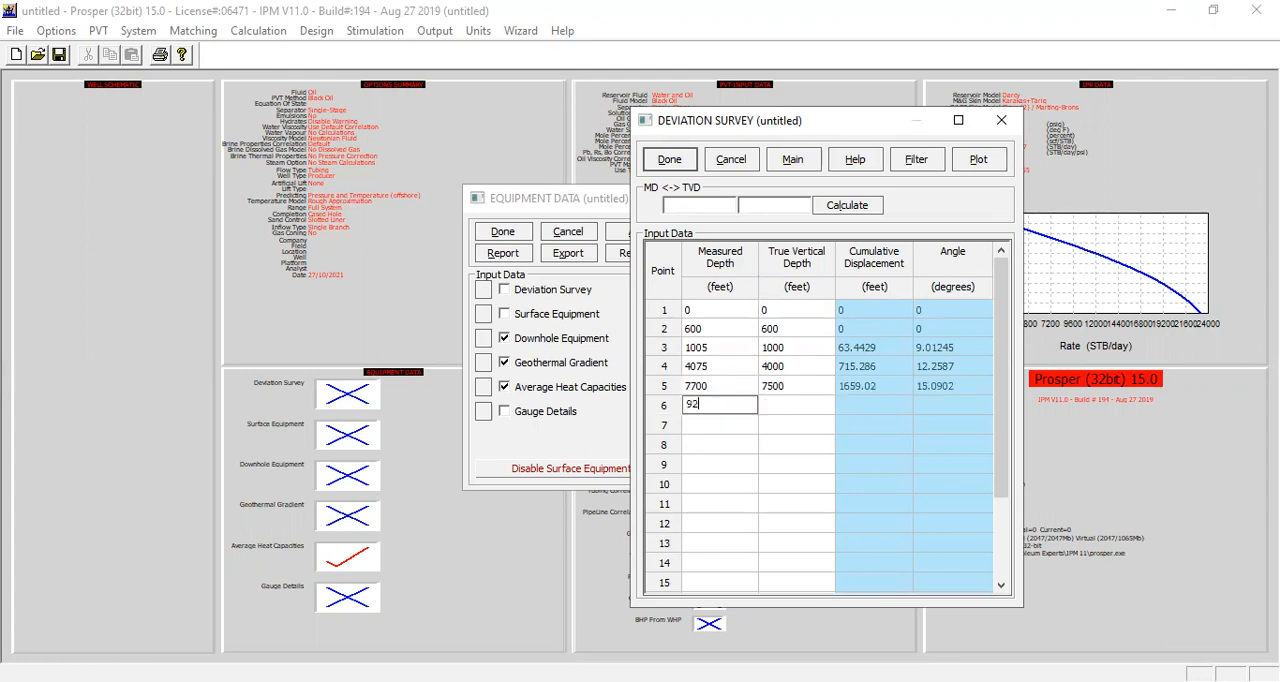
pyautogui.click(796, 408)
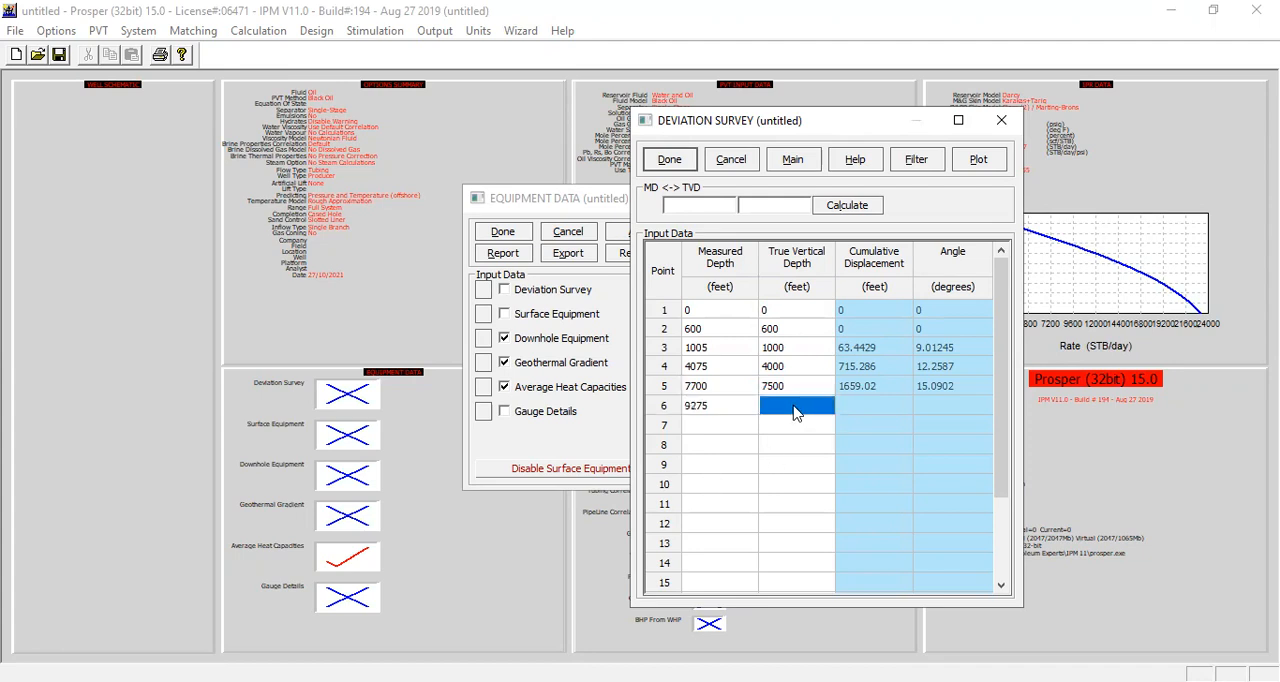
pyautogui.write('9000')
pyautogui.click(751, 347)
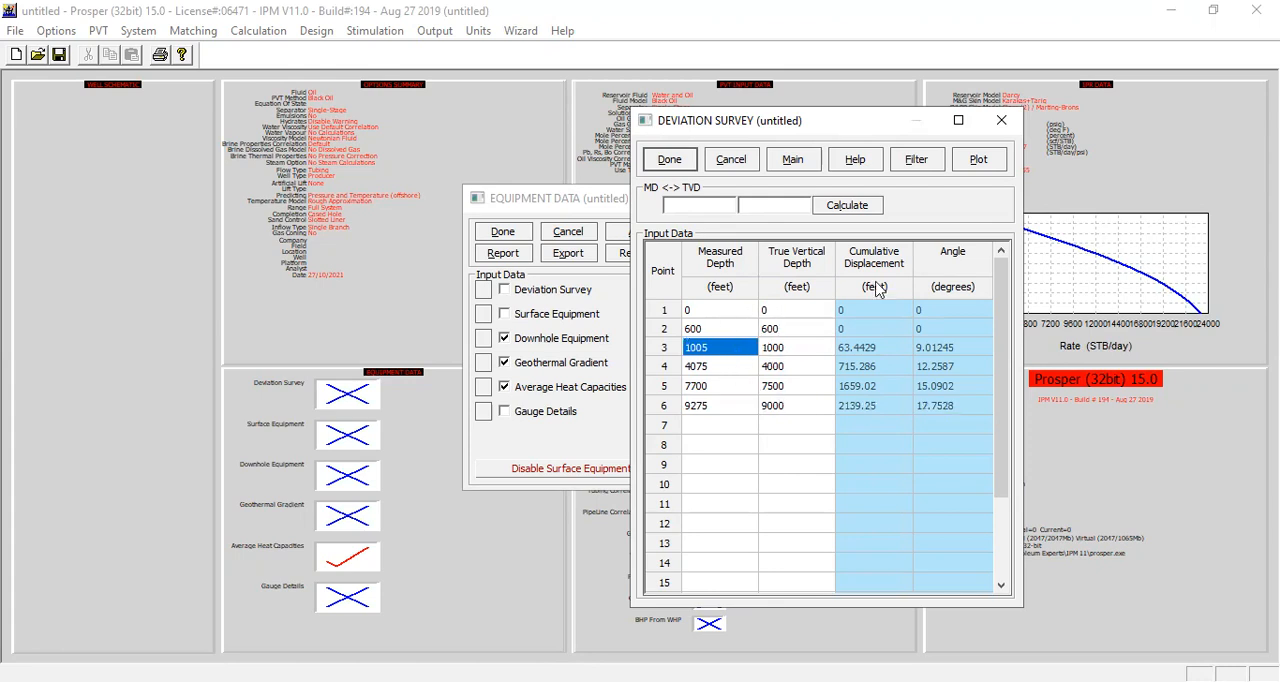
# Step: Plot the deviation survey to check the well path, and accept the survey to continue to the downhole equipment
pyautogui.click(993, 163)
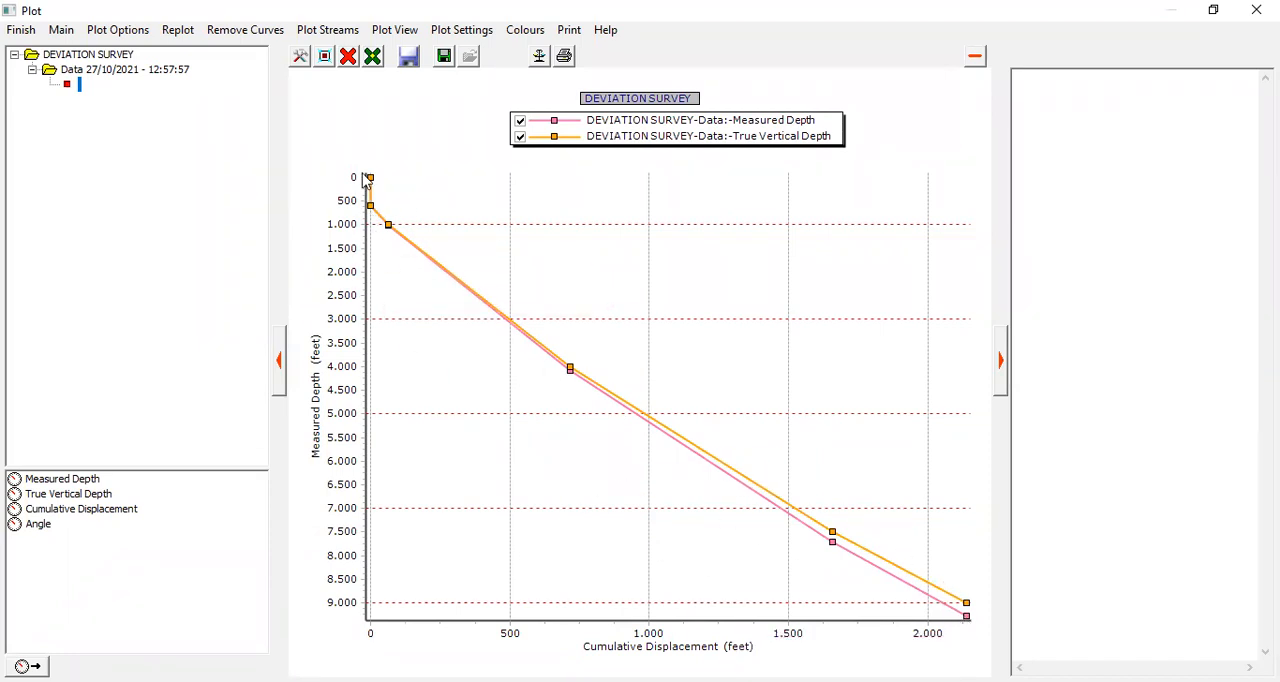
pyautogui.click(31, 37)
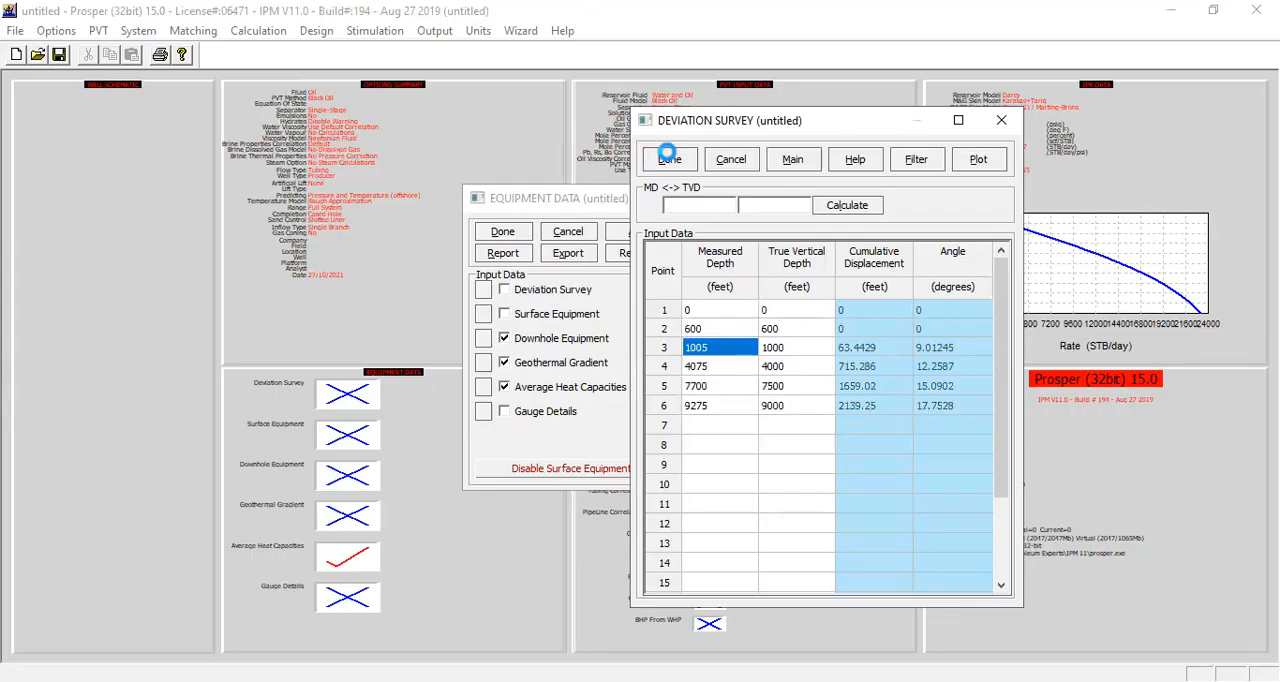
pyautogui.click(670, 160)
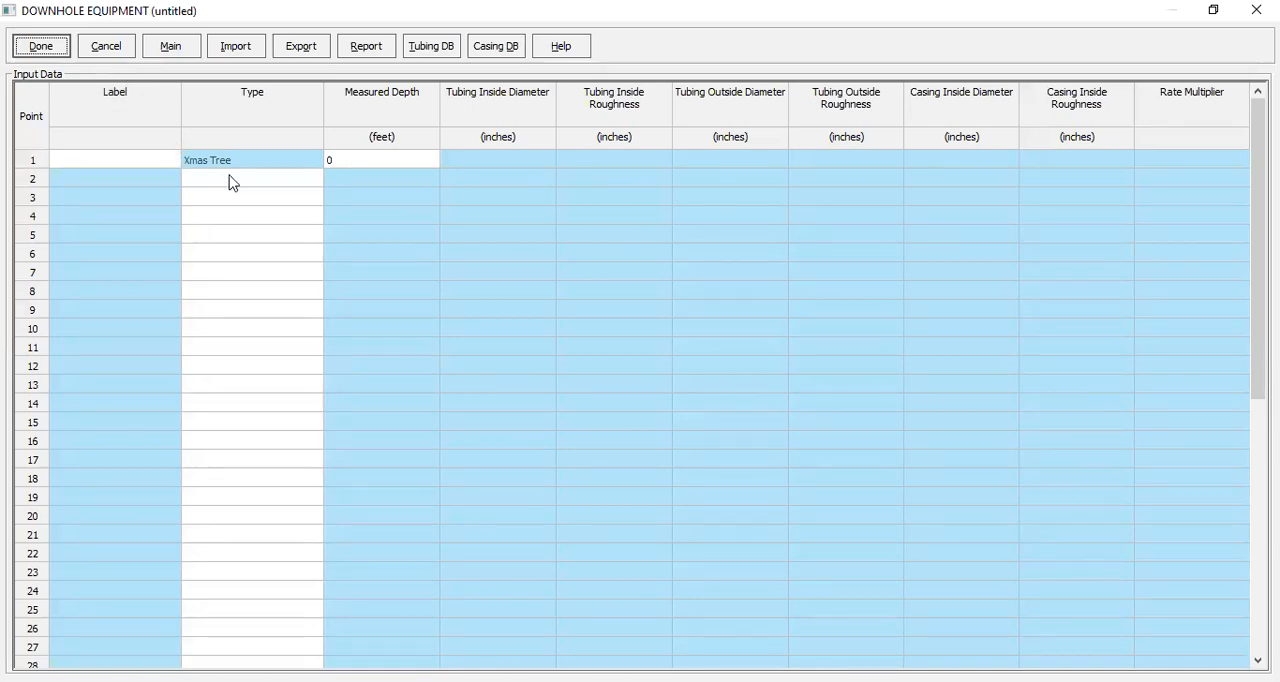
# Step: Set the Xmas tree's measured depth to 600 ft and add a Tubing item below it
pyautogui.click(380, 165)
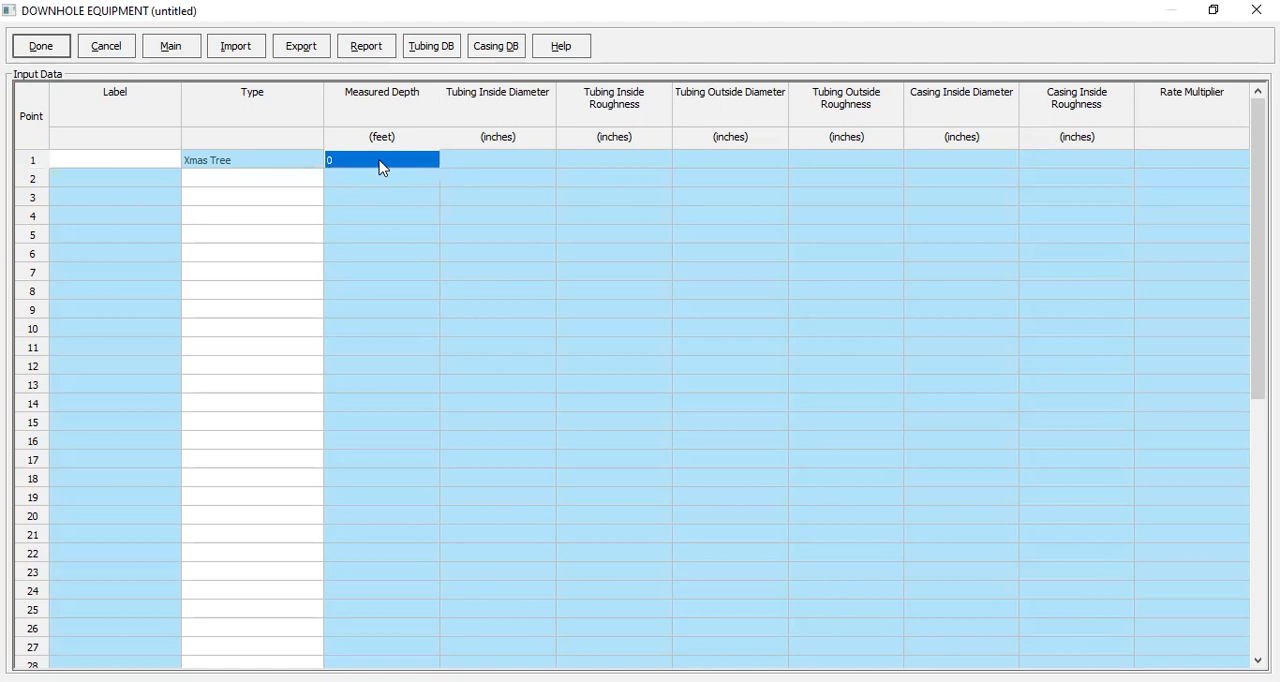
pyautogui.write('600')
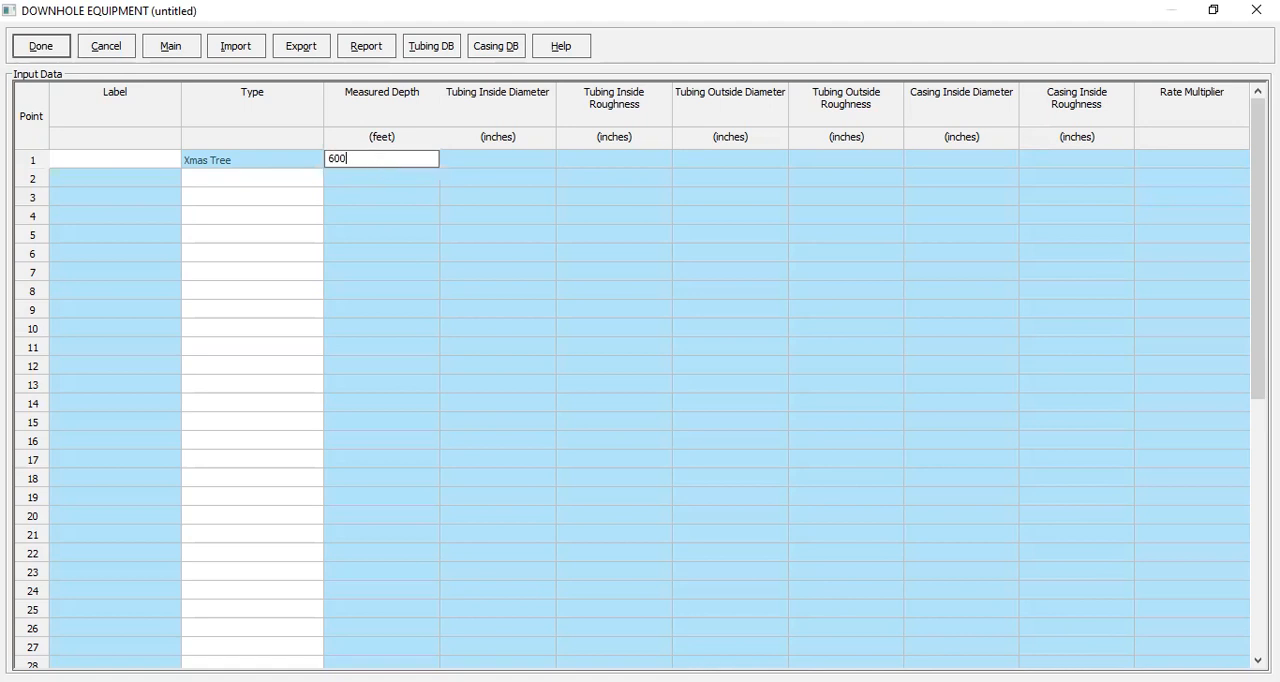
pyautogui.click(287, 181)
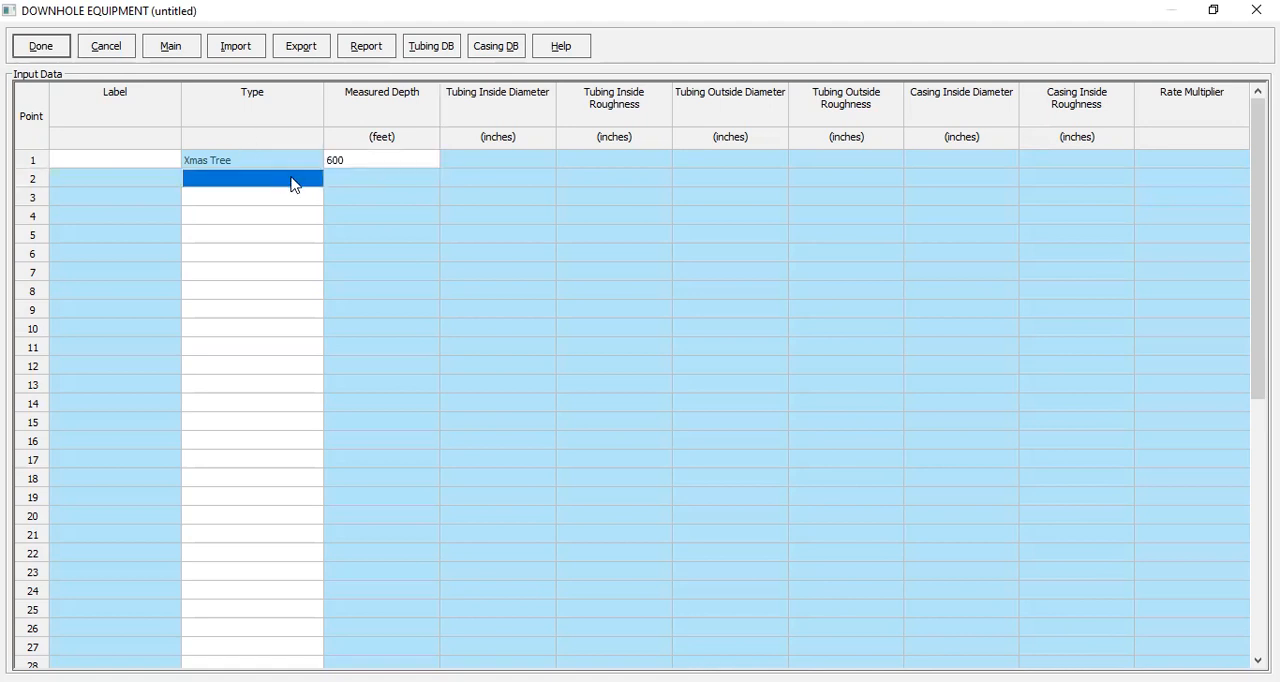
pyautogui.click(305, 188)
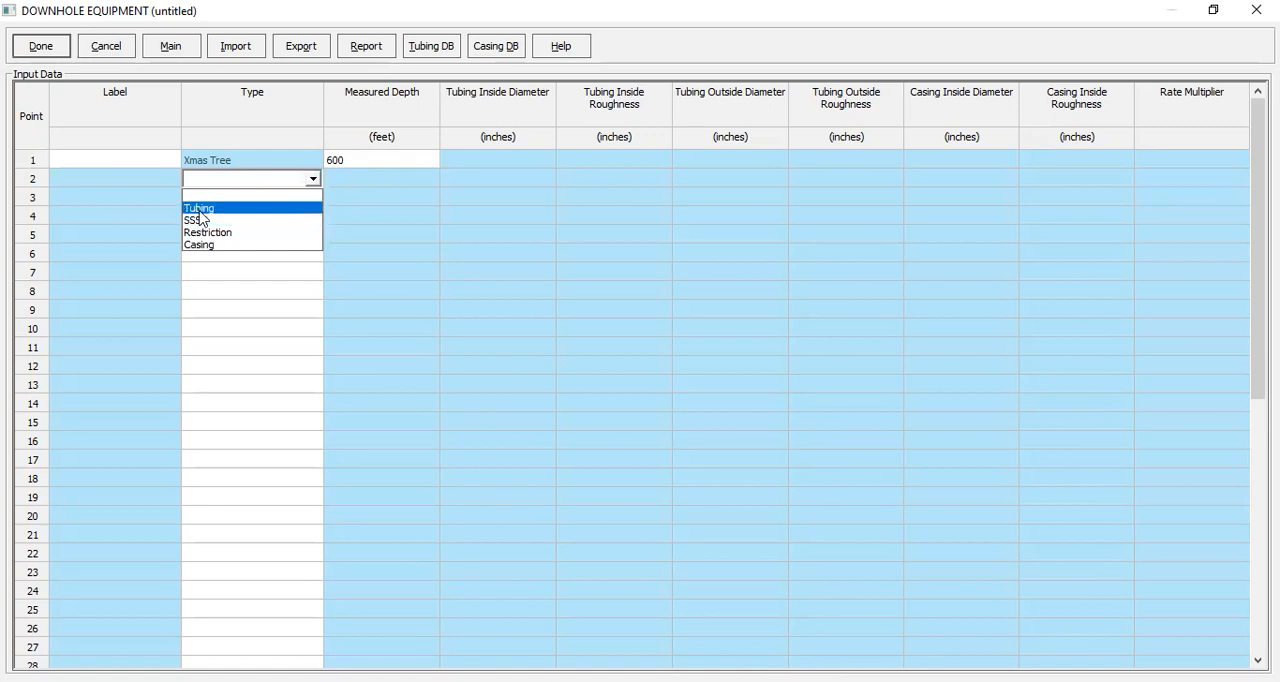
pyautogui.click(315, 206)
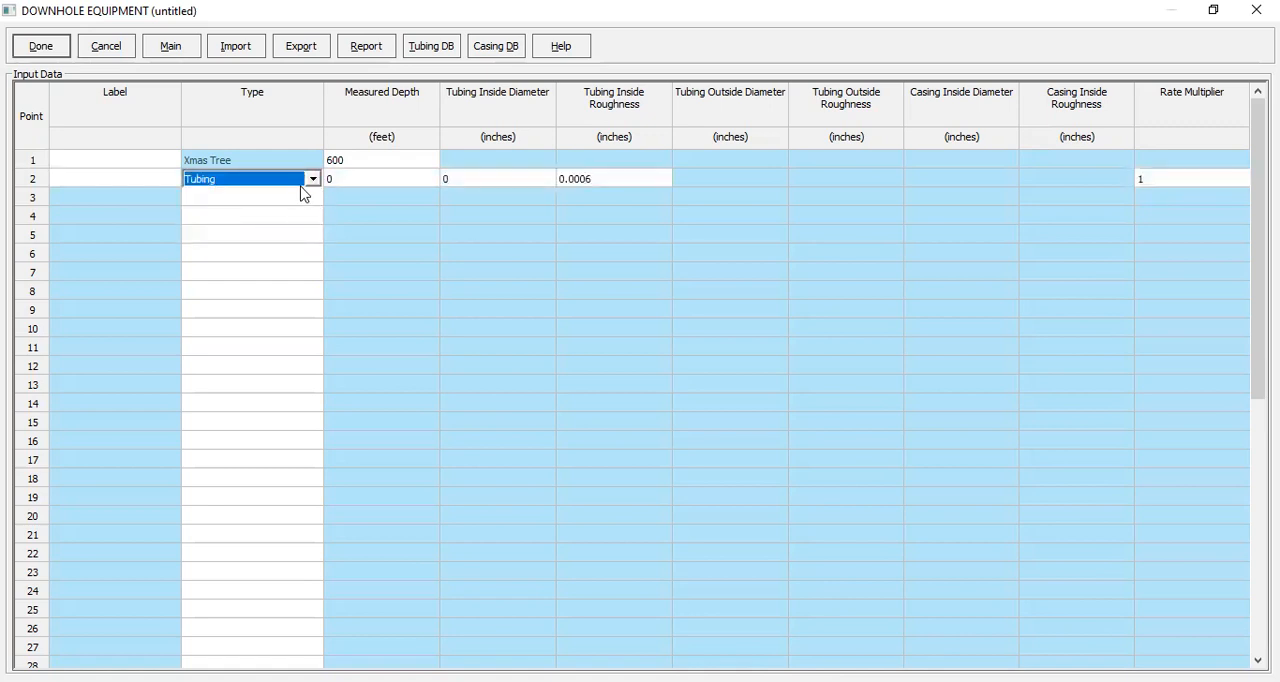
# Step: Set the first tubing's measured depth to 1000 ft and its inside diameter to 4.052 inches
pyautogui.click(362, 184)
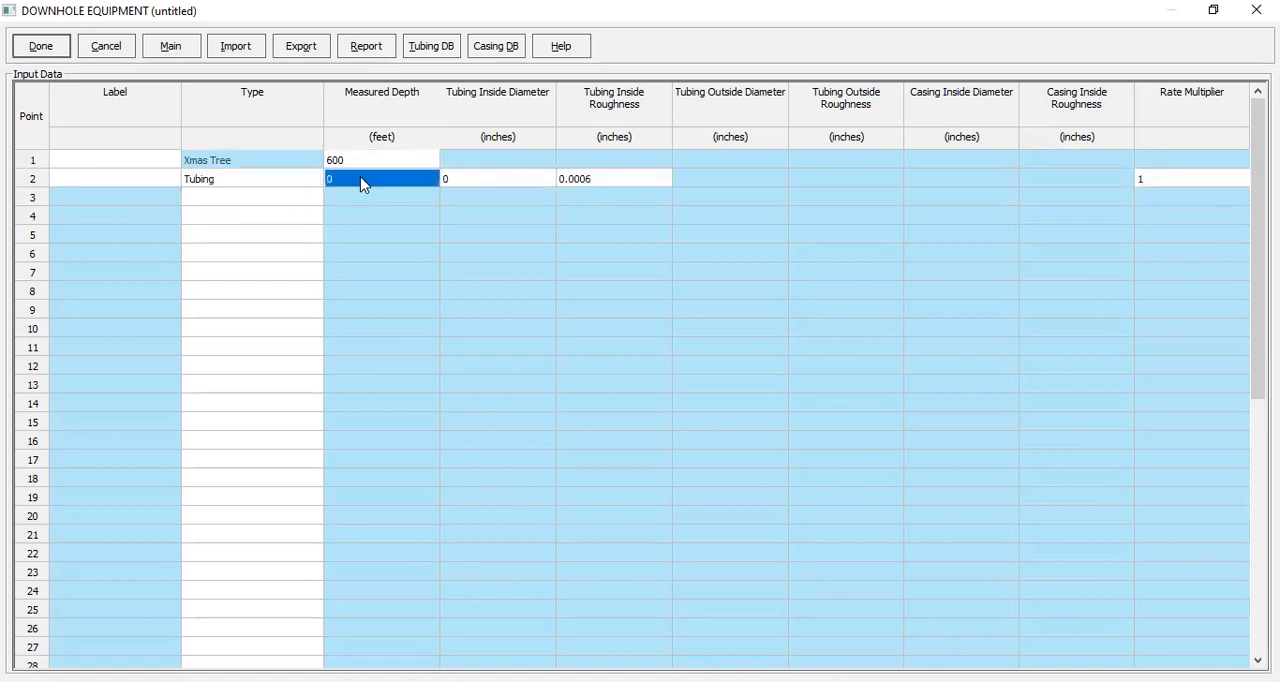
pyautogui.write('1000')
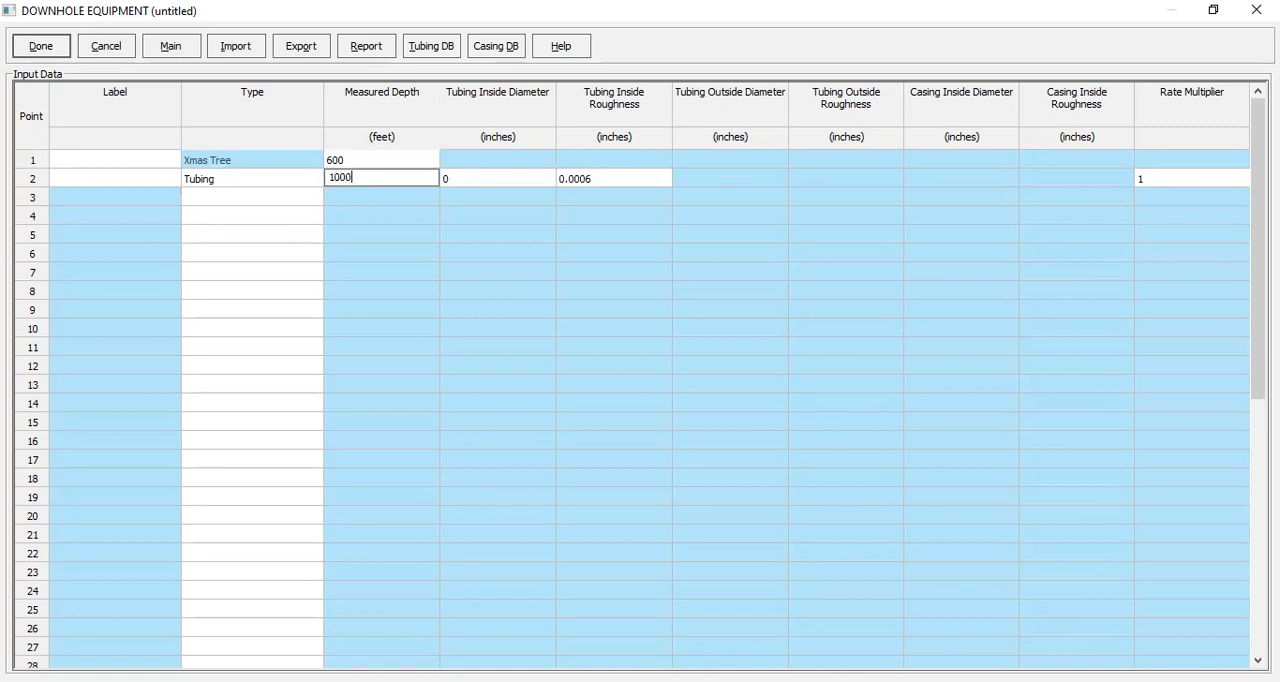
pyautogui.click(476, 178)
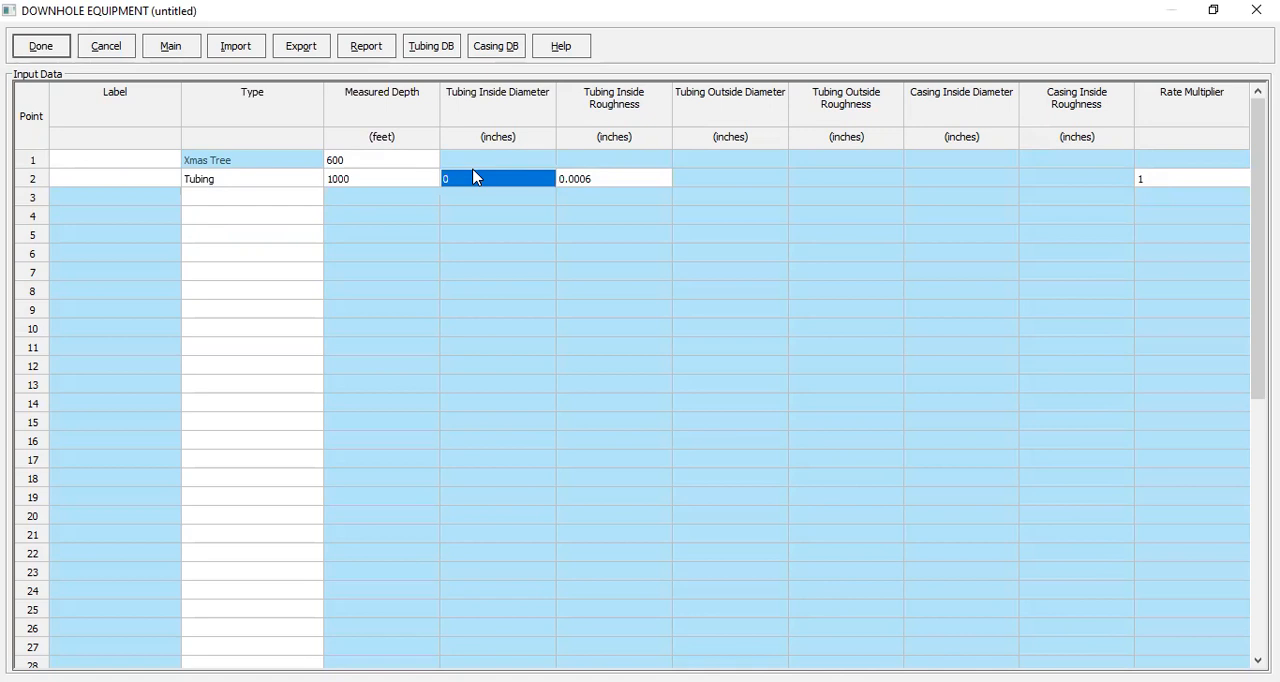
pyautogui.write('4.')
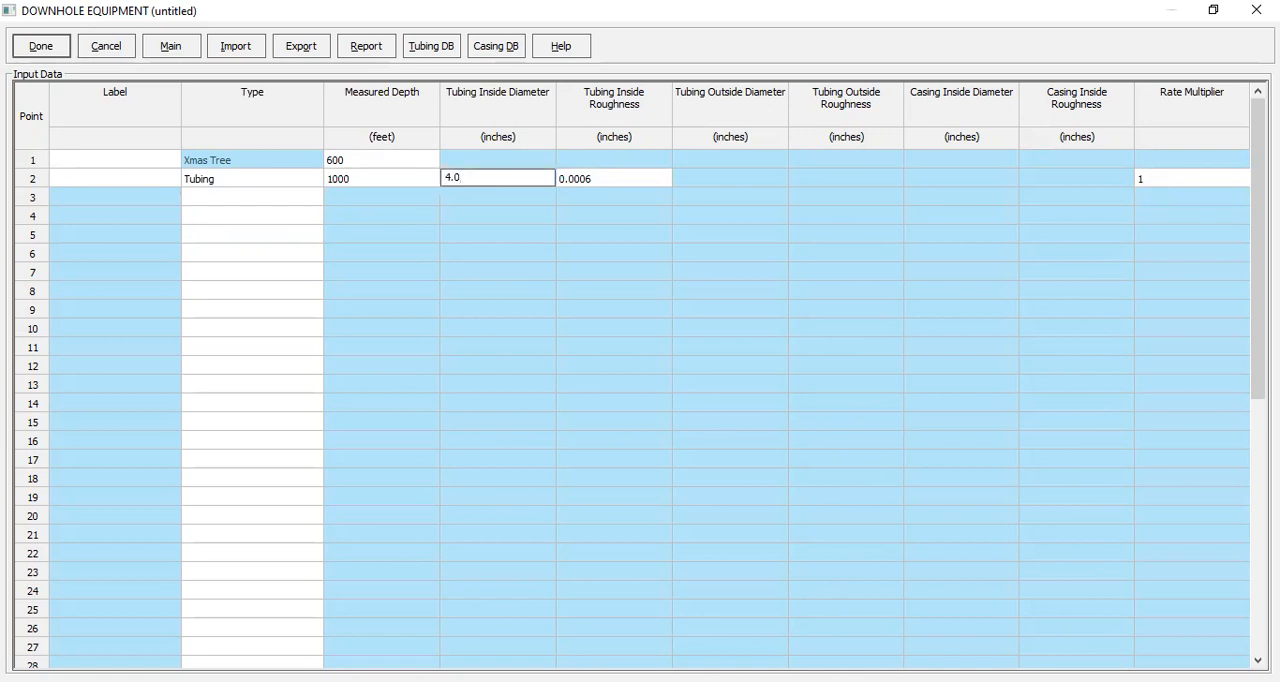
pyautogui.write('052')
pyautogui.click(610, 180)
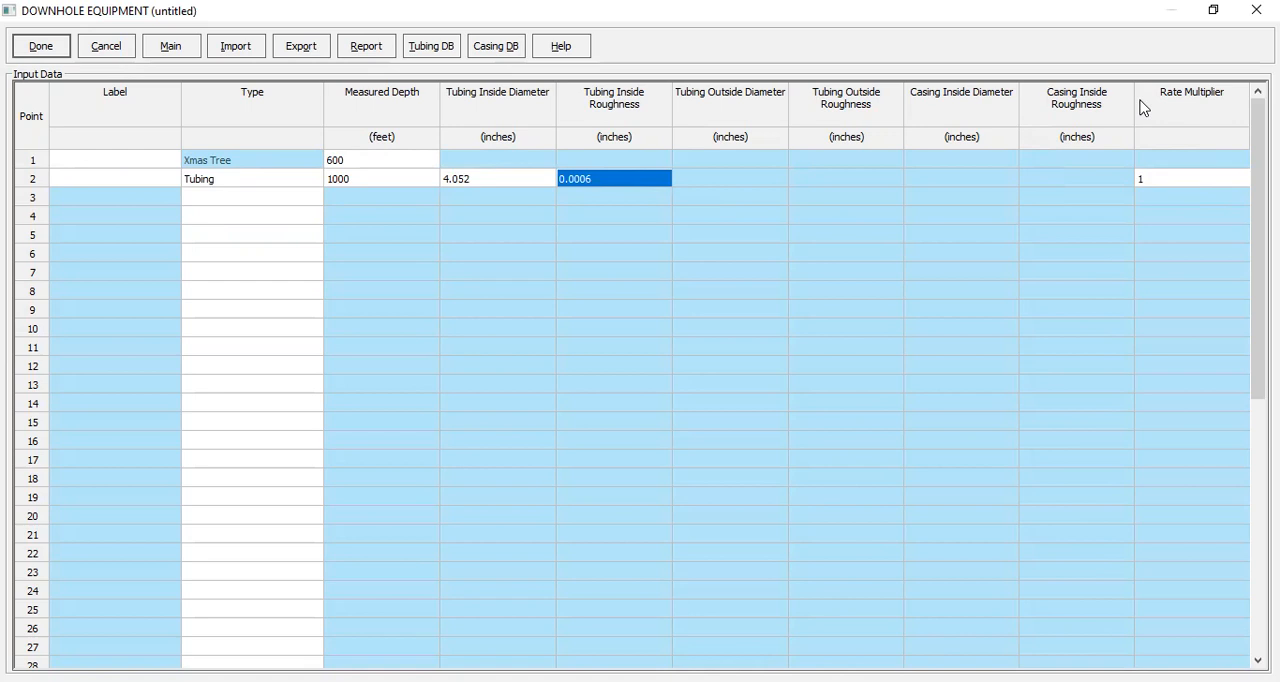
# Step: Add an SSSV as the third equipment item with an inside diameter of 3.72 inches
pyautogui.click(301, 203)
pyautogui.click(311, 202)
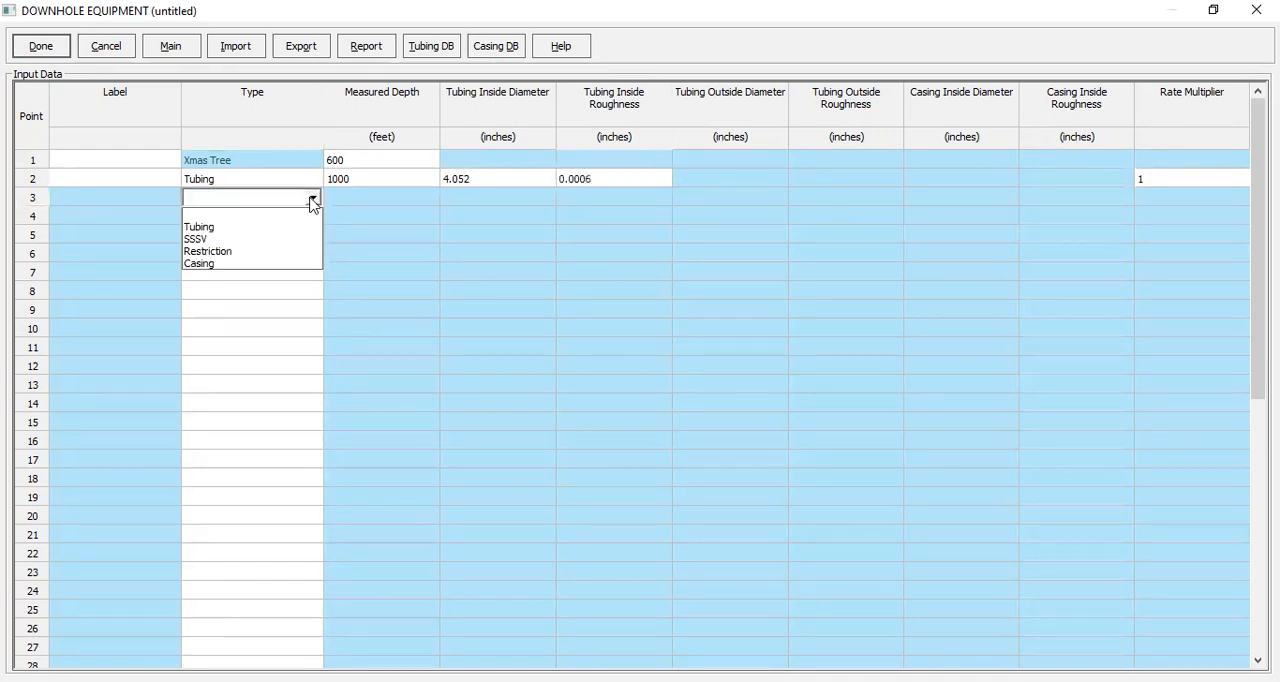
pyautogui.click(240, 240)
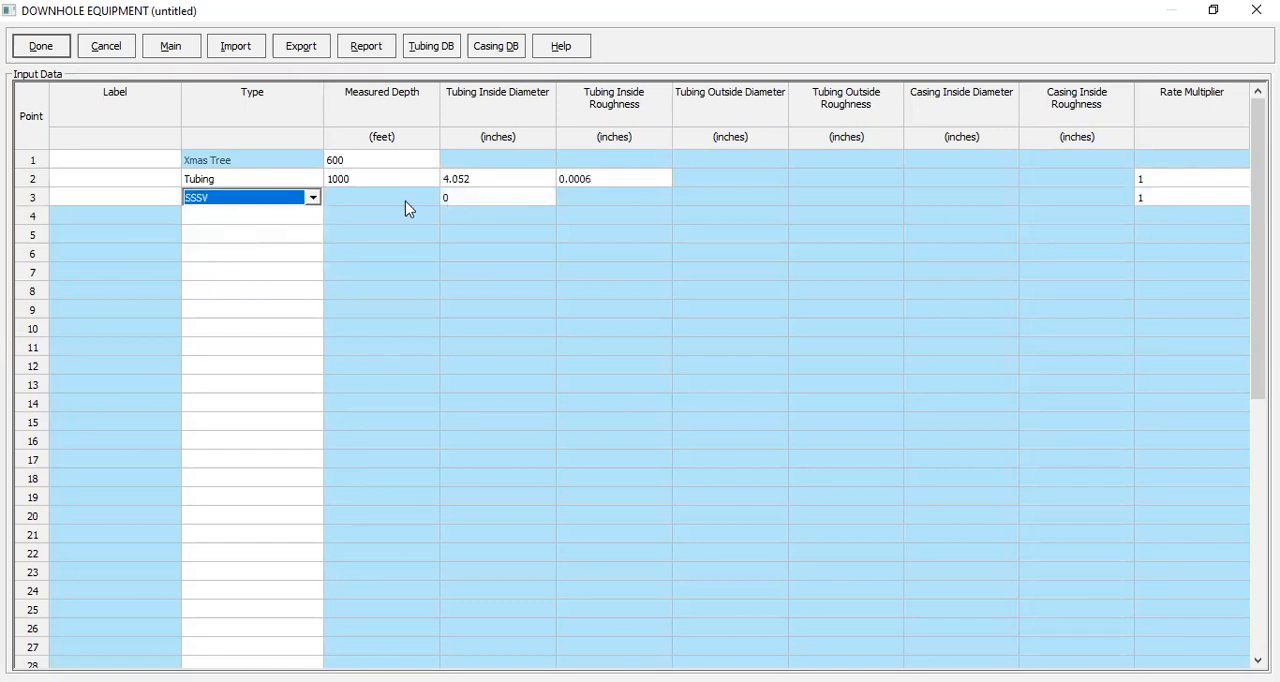
pyautogui.click(467, 203)
pyautogui.write('3')
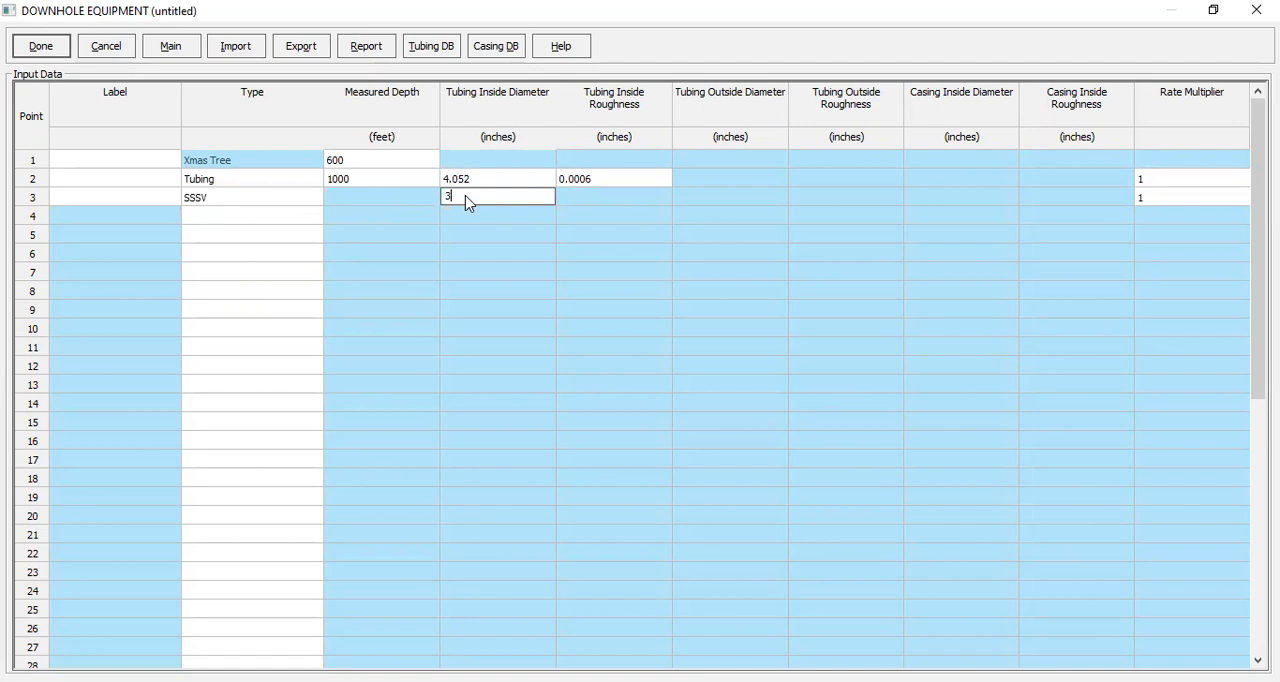
pyautogui.write('.')
# Step: Add a second tubing down to 9000 ft measured depth, copying the 4.052-inch inside diameter from the first tubing
pyautogui.click(241, 222)
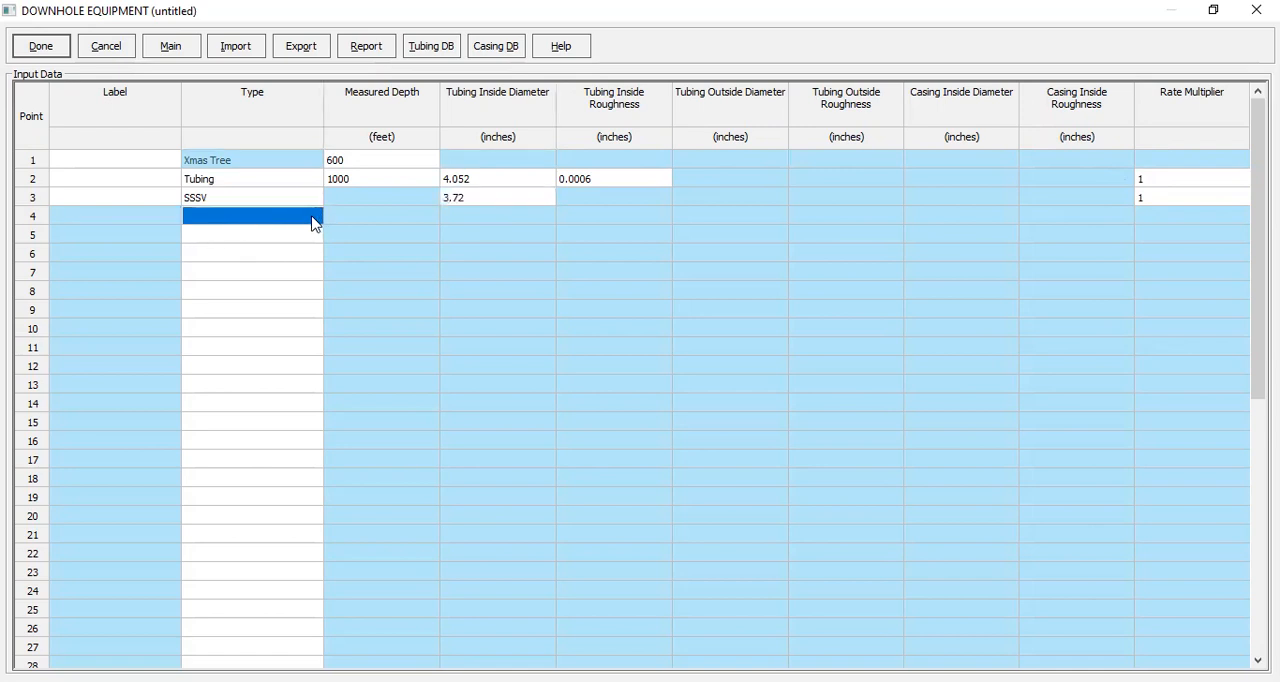
pyautogui.click(313, 218)
pyautogui.click(240, 246)
pyautogui.click(367, 222)
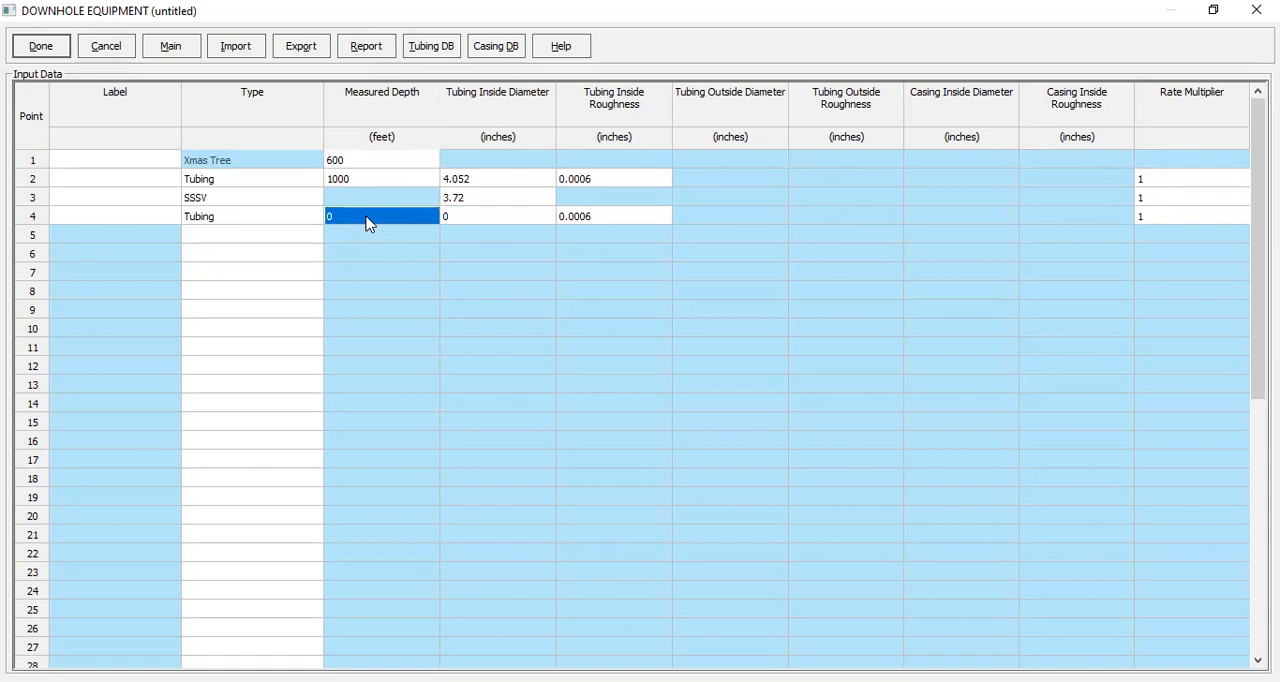
pyautogui.write('90')
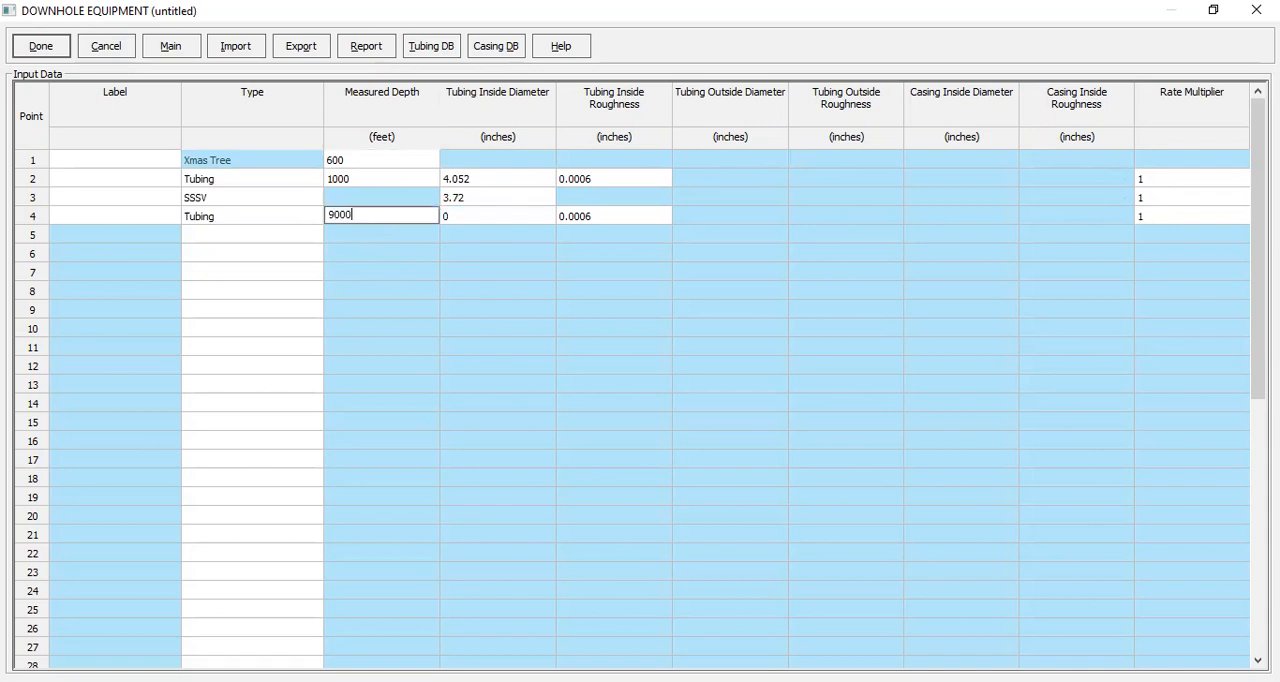
pyautogui.write('00')
pyautogui.click(457, 221)
pyautogui.click(480, 186)
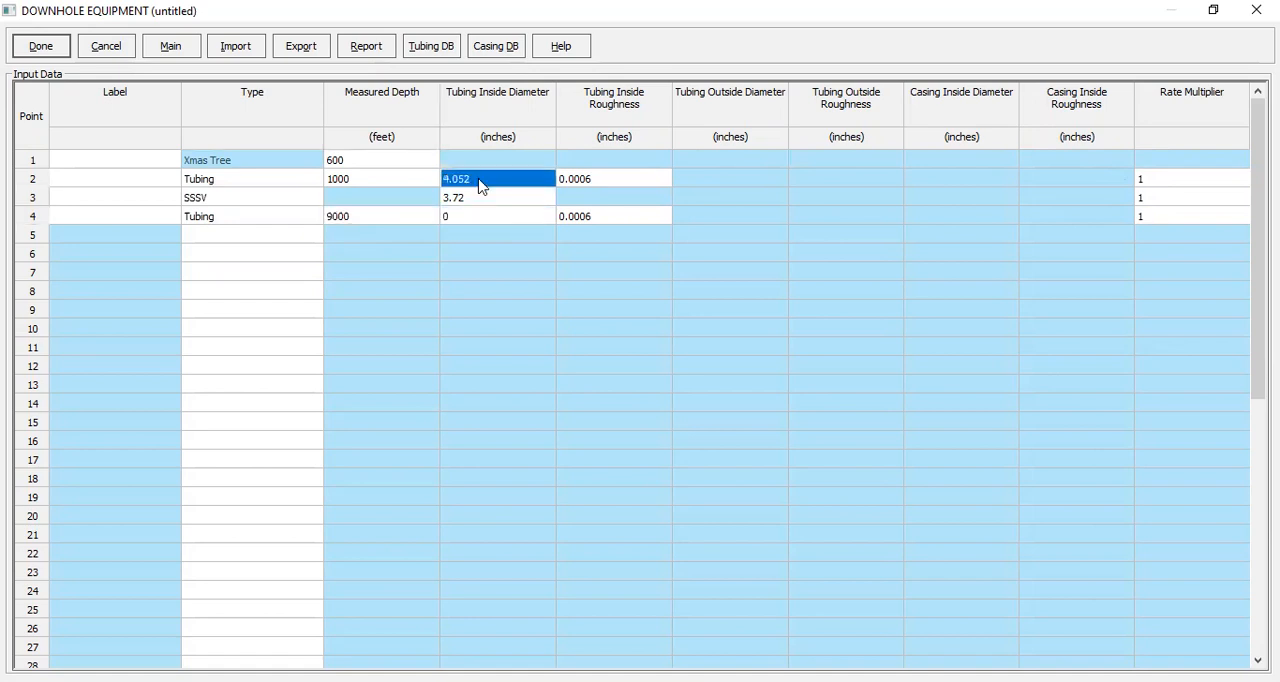
pyautogui.hotkey('ctrl', 'c')
pyautogui.click(471, 220)
pyautogui.hotkey('ctrl', 'v')
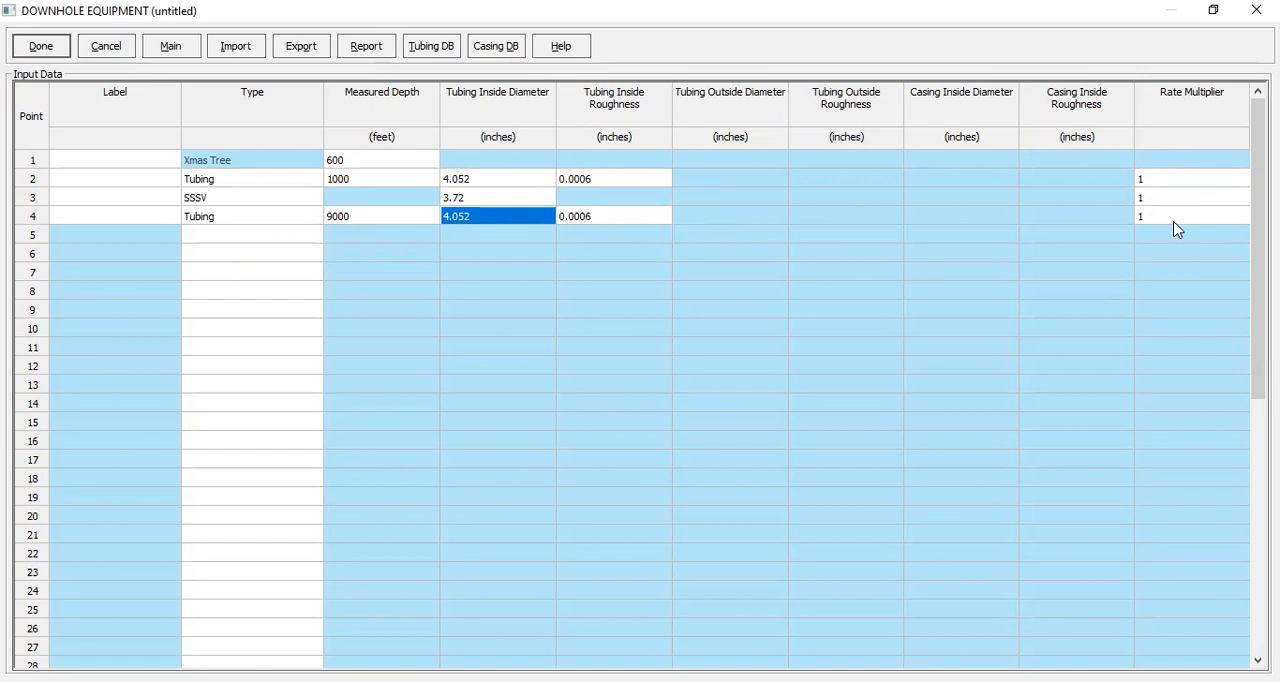
# Step: Add a casing as the fifth item with a measured depth of 9275 ft and an inside diameter of 6.4 inches
pyautogui.click(284, 240)
pyautogui.click(320, 241)
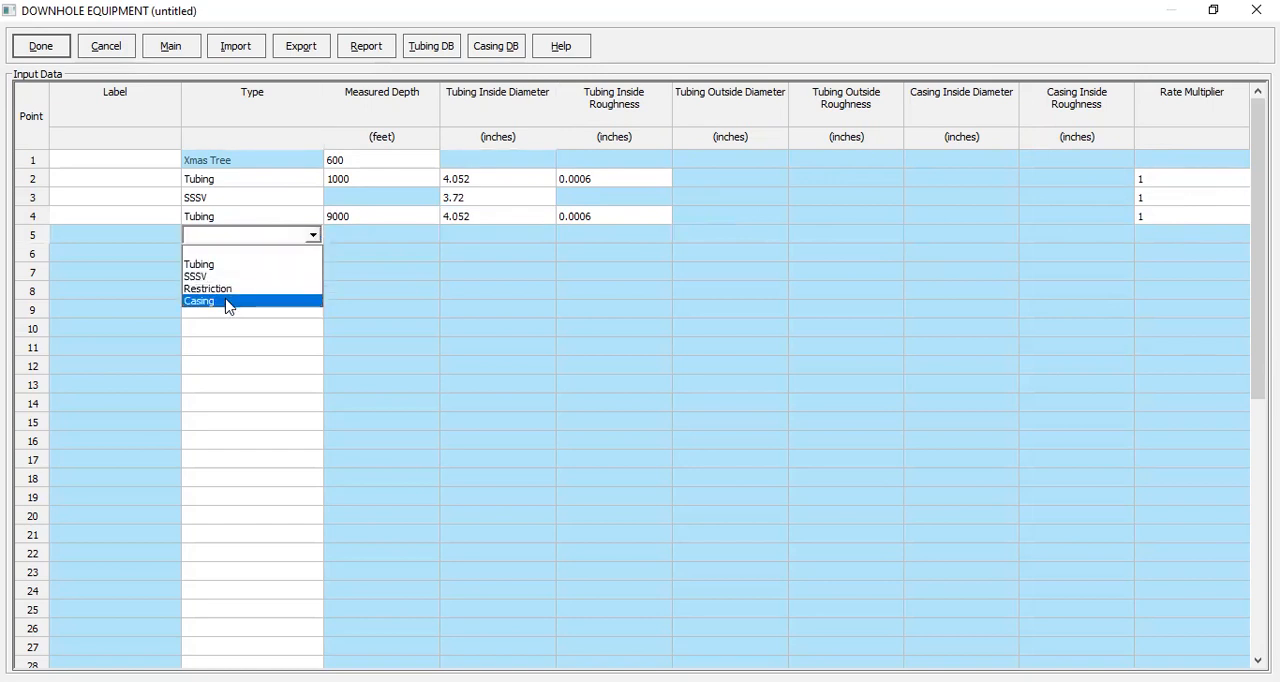
pyautogui.click(229, 302)
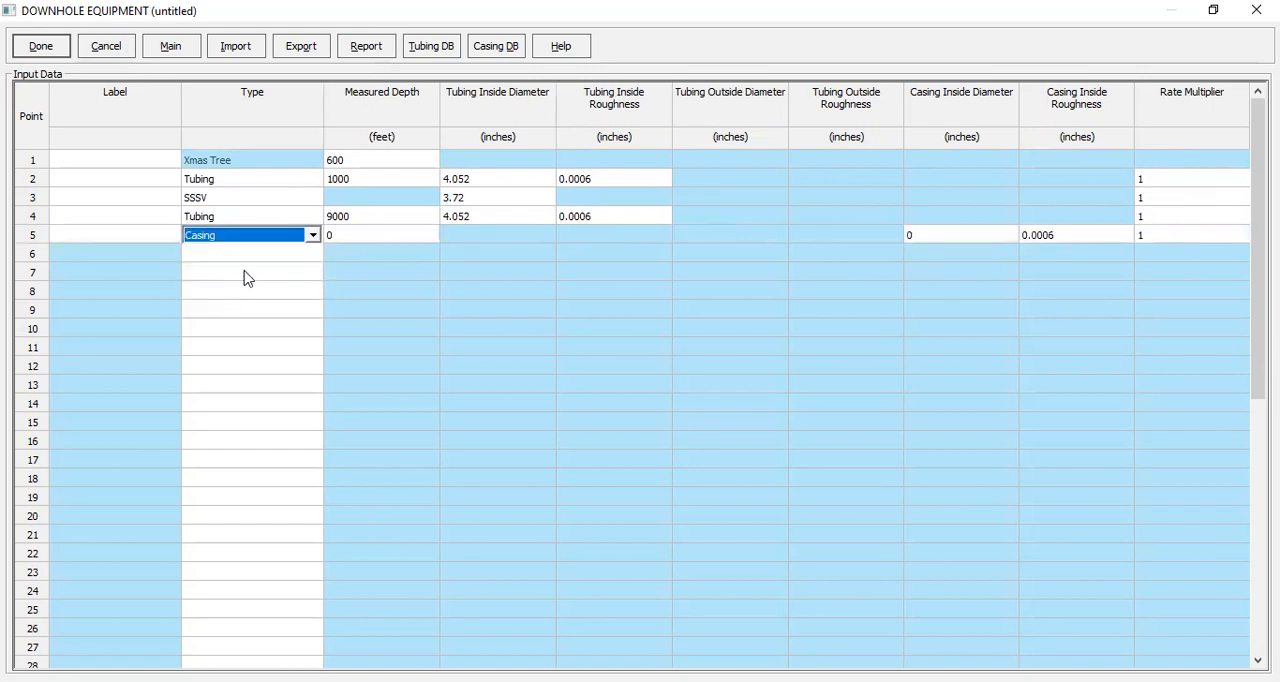
pyautogui.click(366, 245)
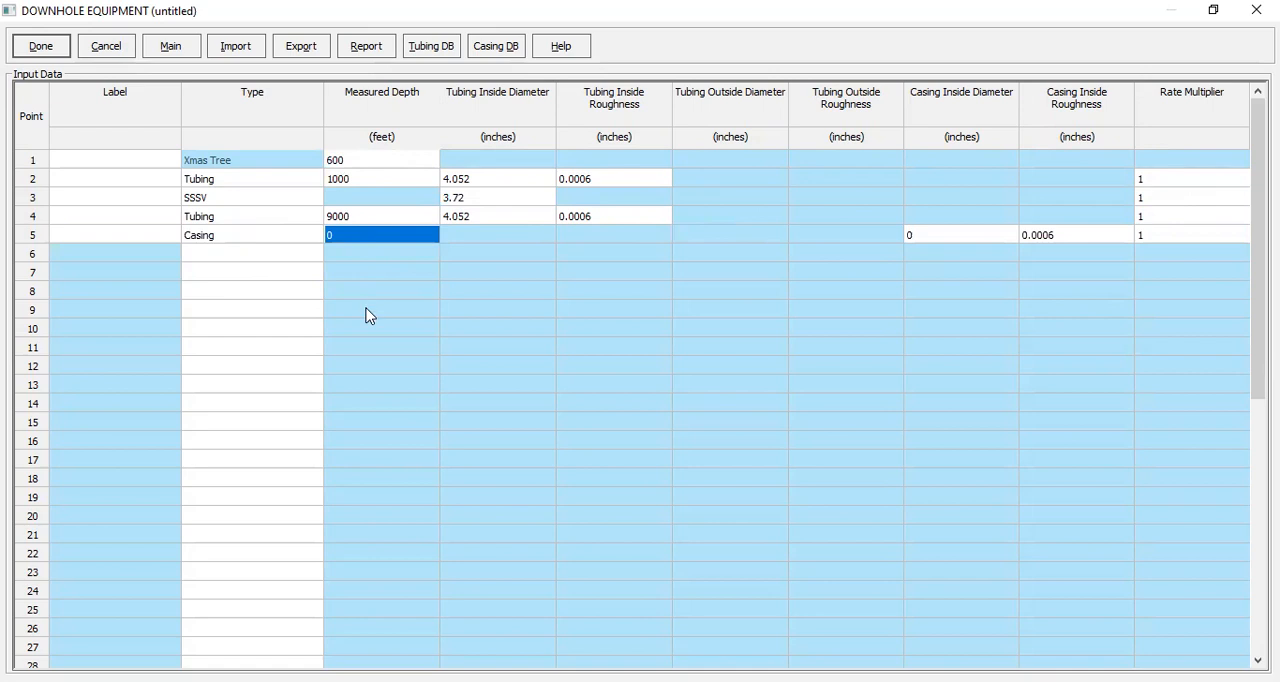
pyautogui.write('9275')
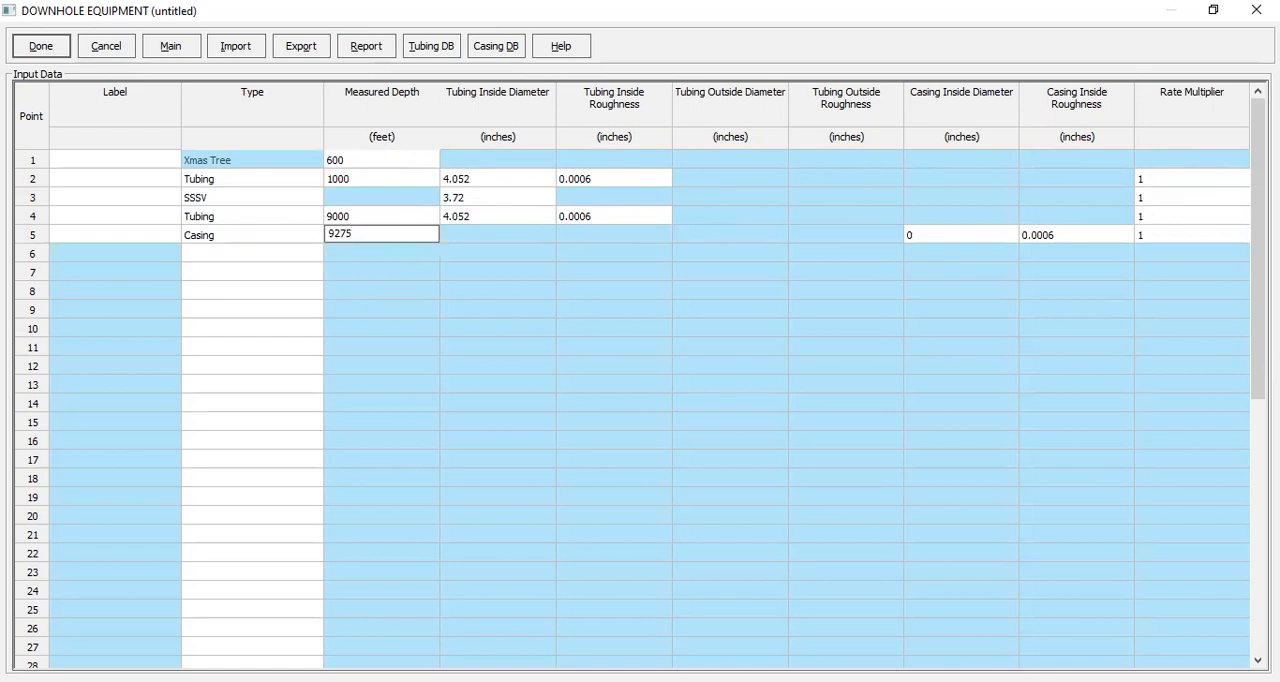
pyautogui.click(926, 238)
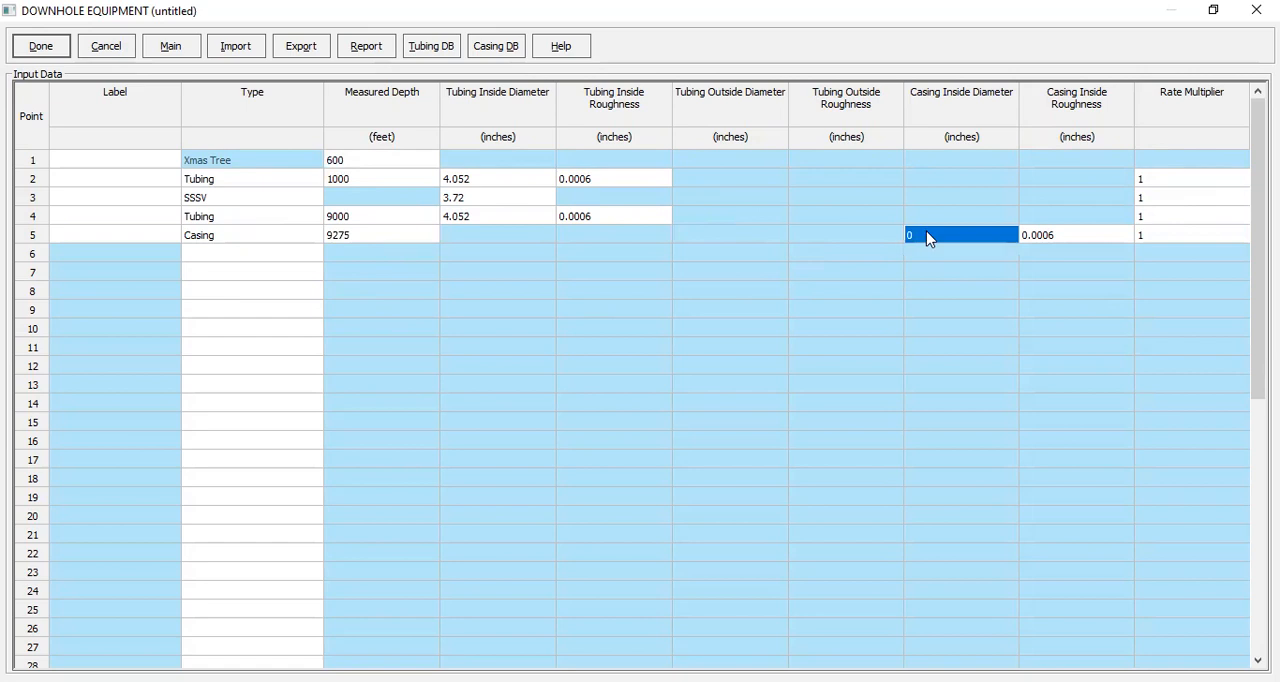
pyautogui.write('6.4')
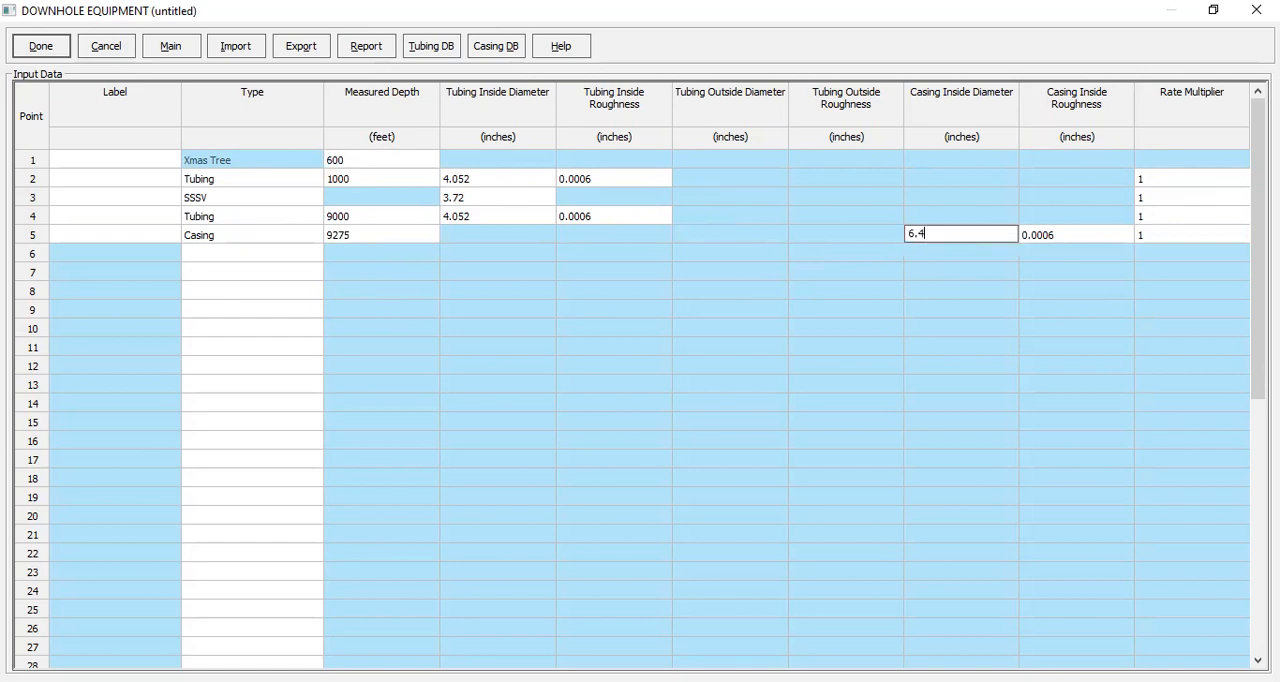
pyautogui.click(1076, 238)
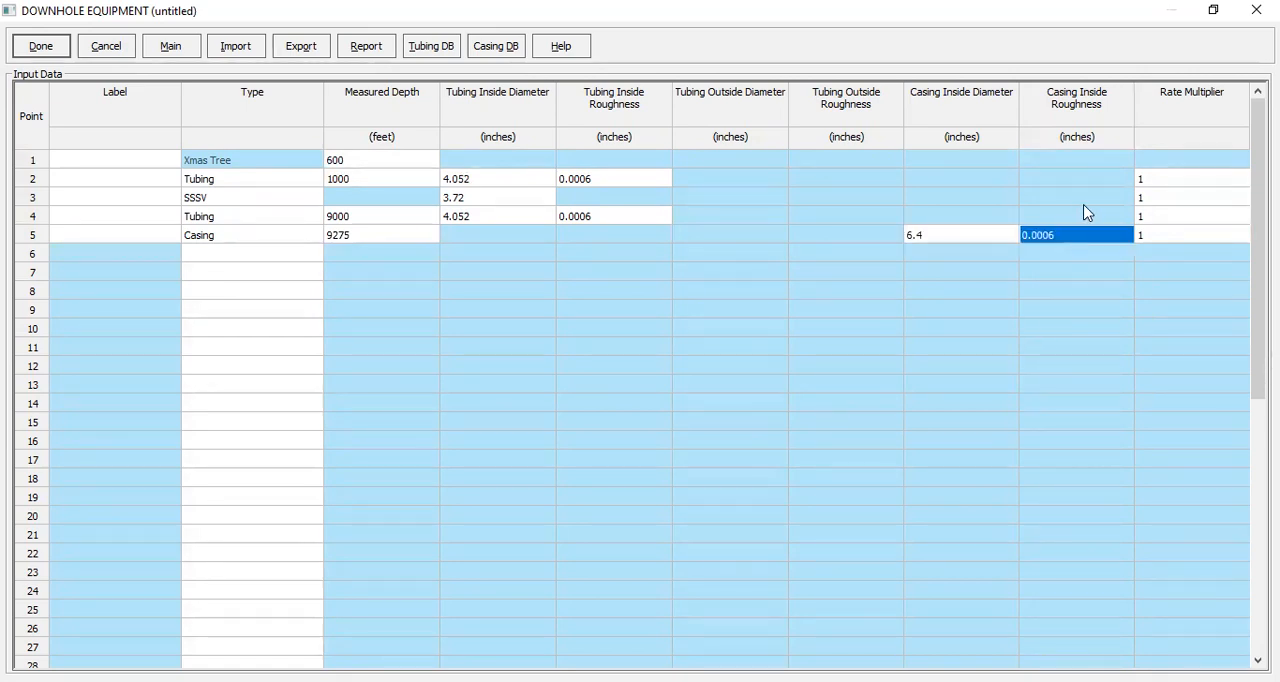
# Step: Accept the downhole equipment data and set the overall heat transfer coefficient to 8 BTU/h/ft2/F for the geothermal gradient
pyautogui.click(1160, 240)
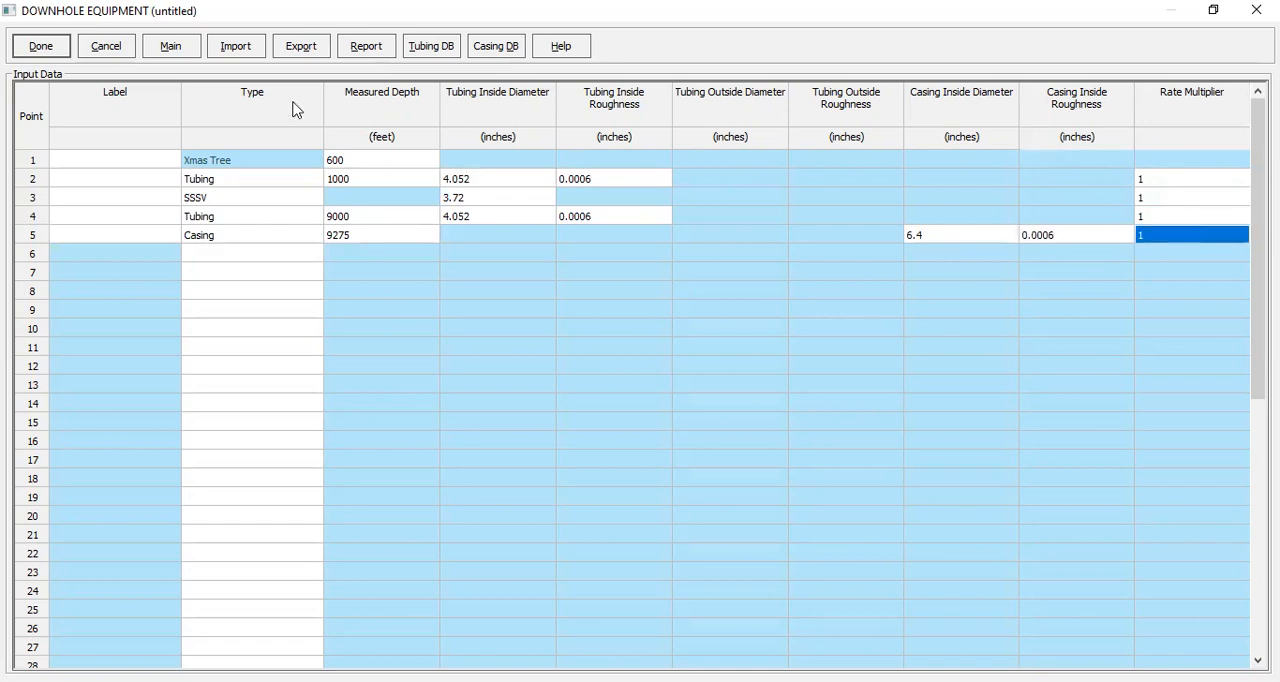
pyautogui.click(53, 50)
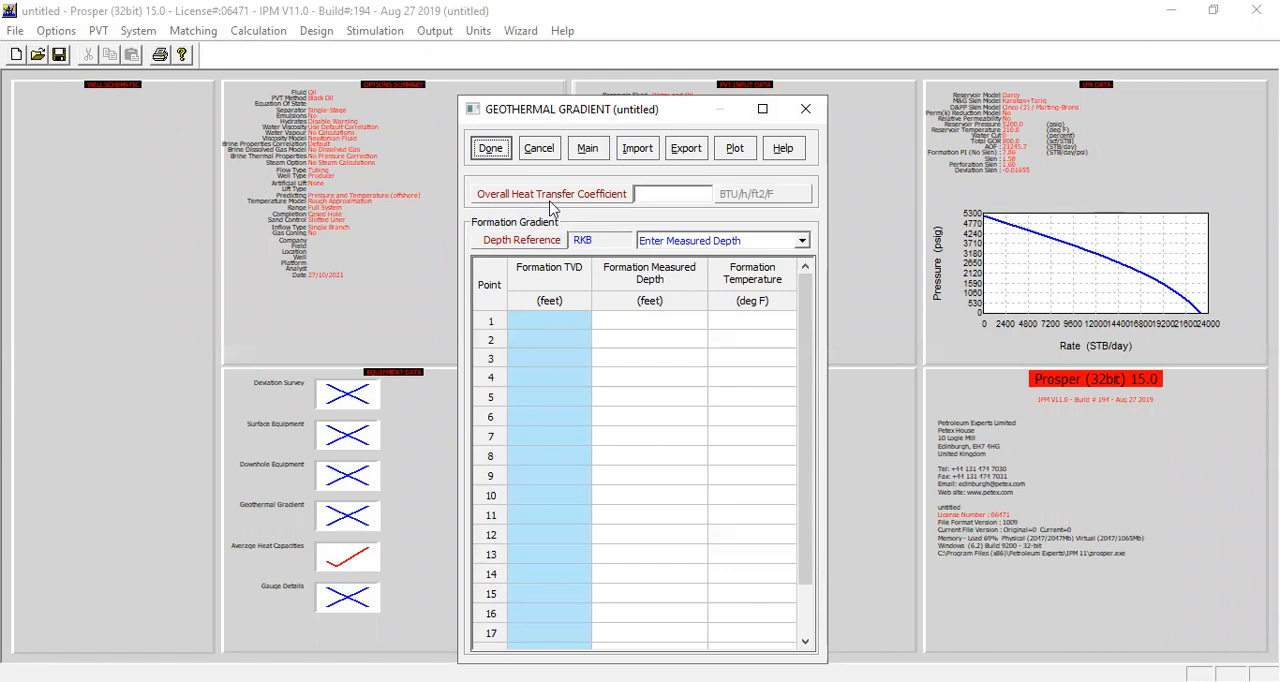
pyautogui.click(646, 196)
pyautogui.write('8')
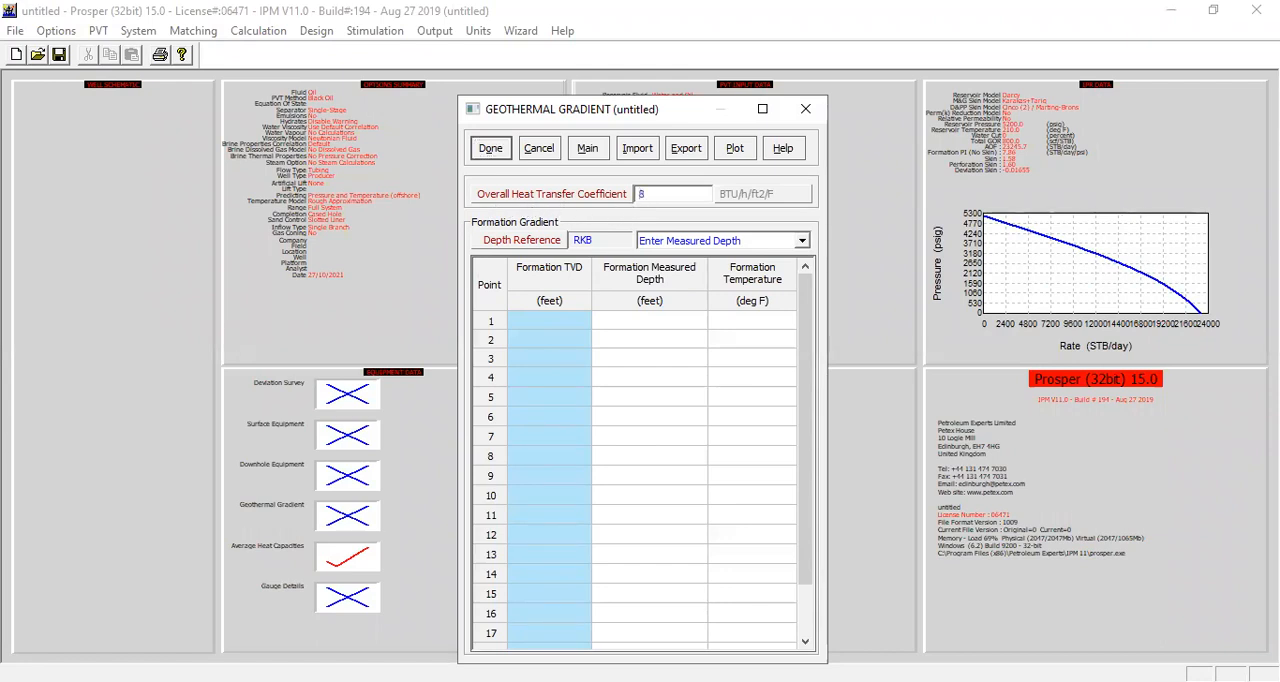
# Step: Enter the first two formation gradient points: 60 deg F at 0 ft and 40 deg F at 600 ft measured depth
pyautogui.click(652, 323)
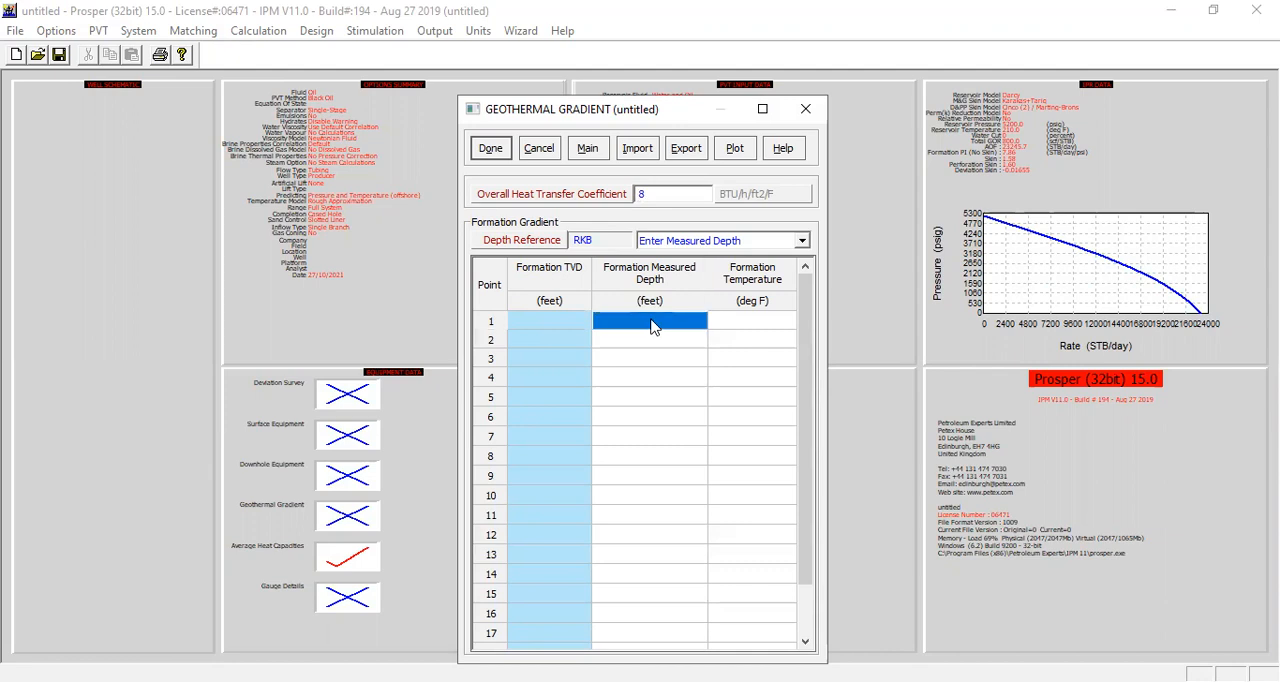
pyautogui.write('0')
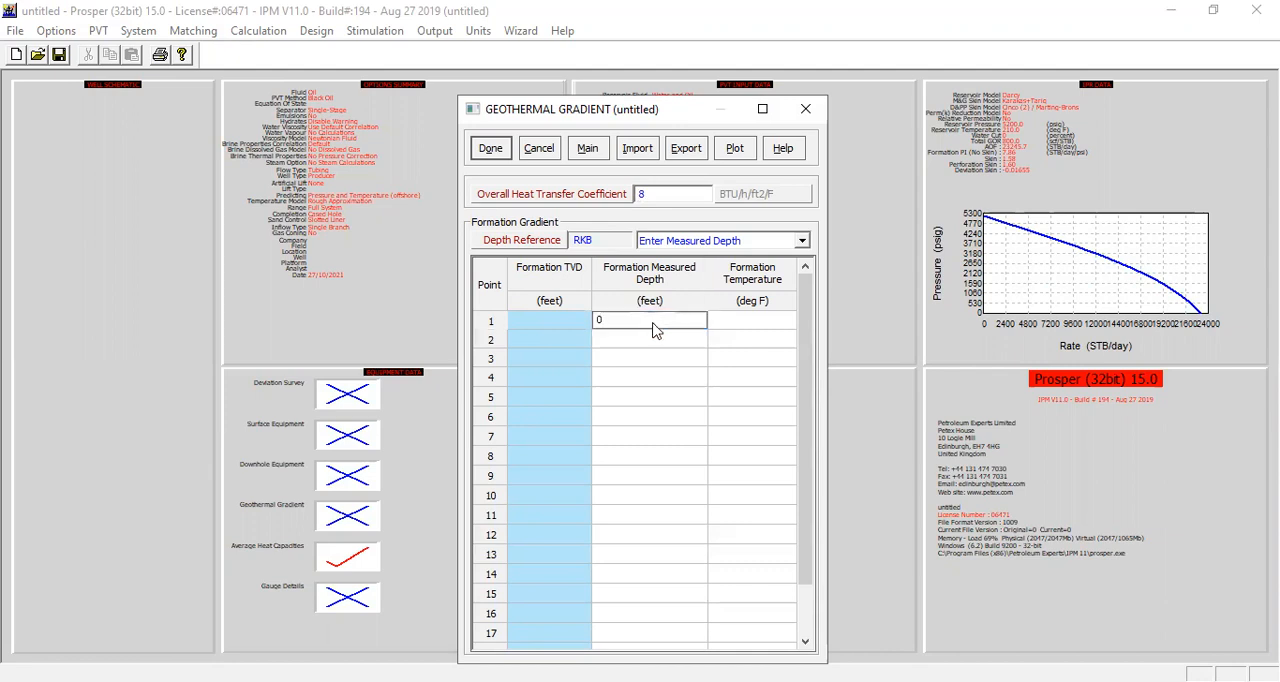
pyautogui.press('Tab')
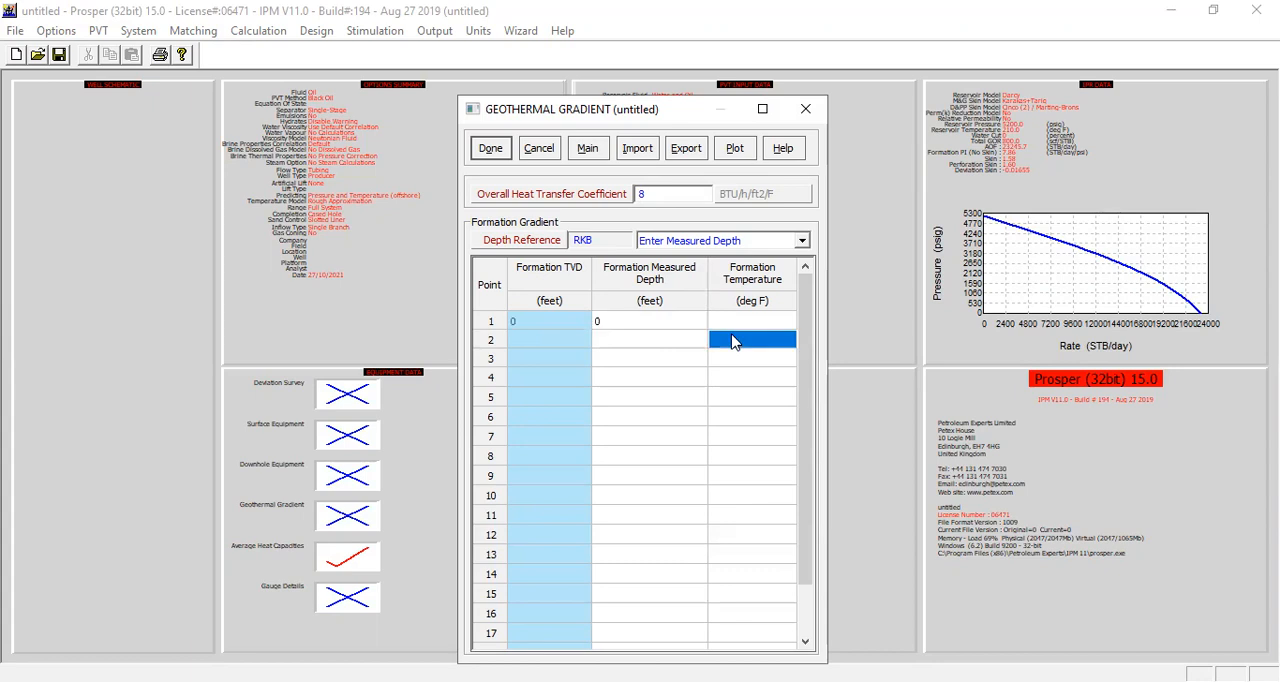
pyautogui.write('60')
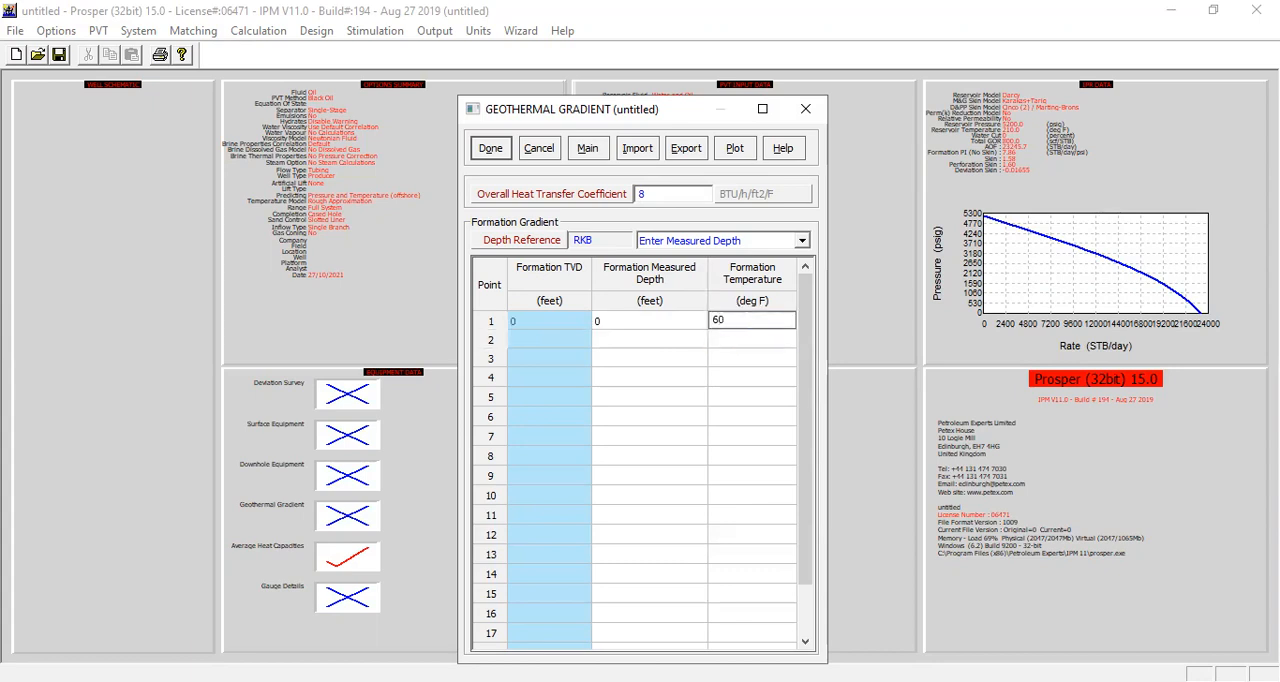
pyautogui.click(665, 340)
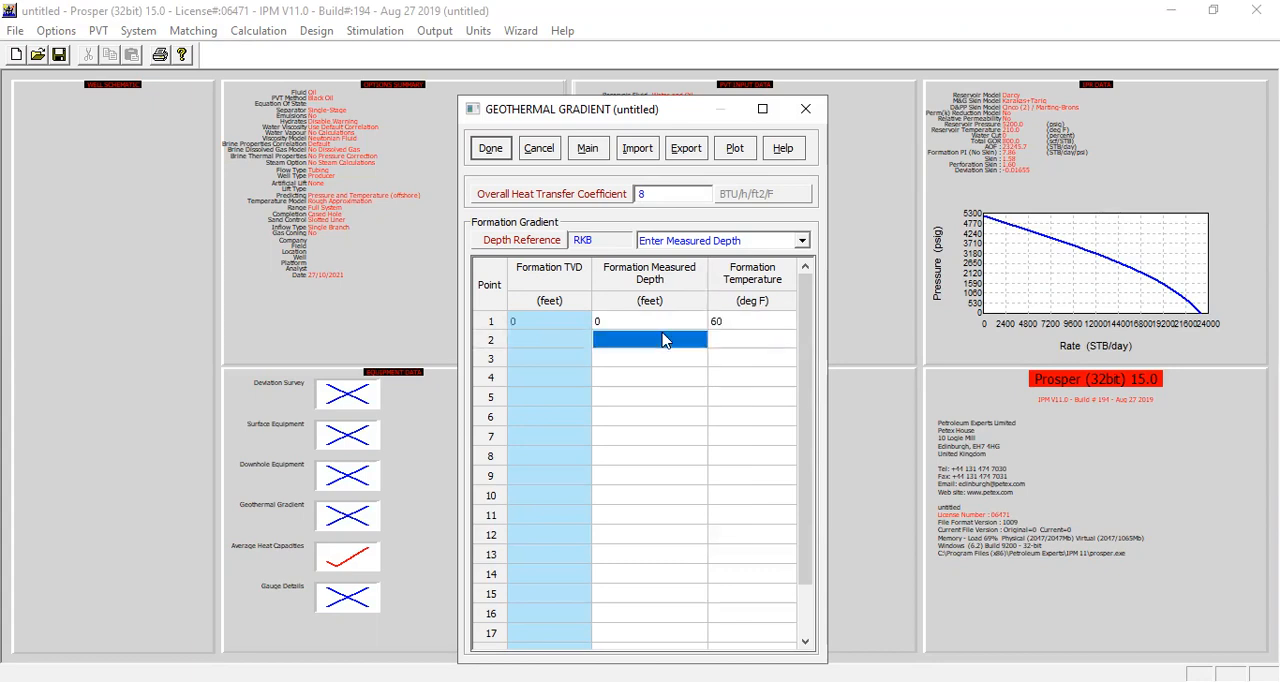
pyautogui.write('600')
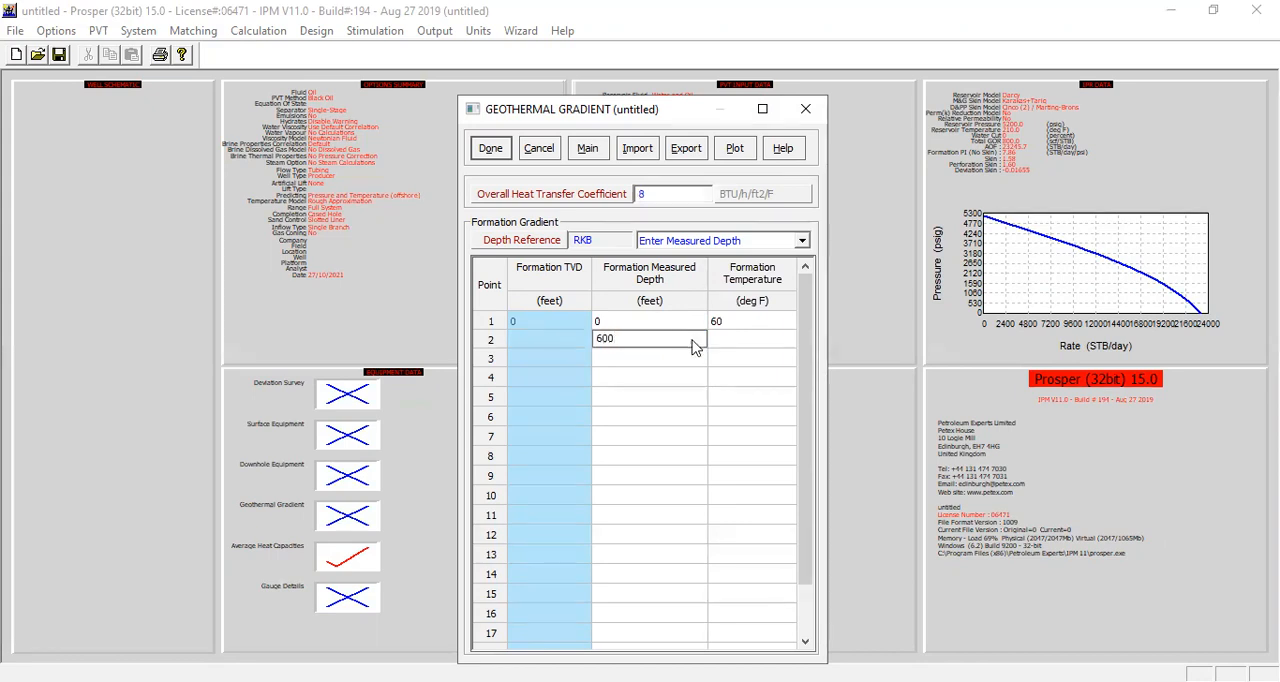
pyautogui.click(725, 341)
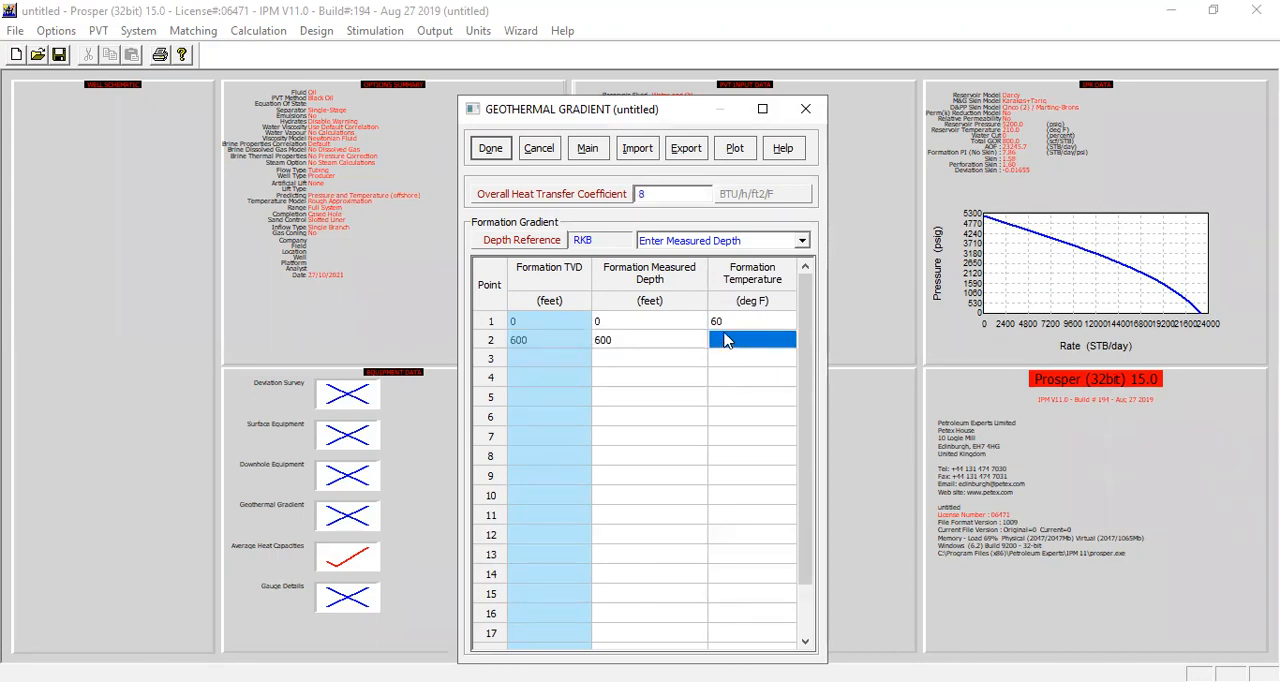
pyautogui.write('40')
# Step: Add a third formation gradient point at 9275 ft measured depth with a formation temperature of 210 deg F
pyautogui.click(666, 360)
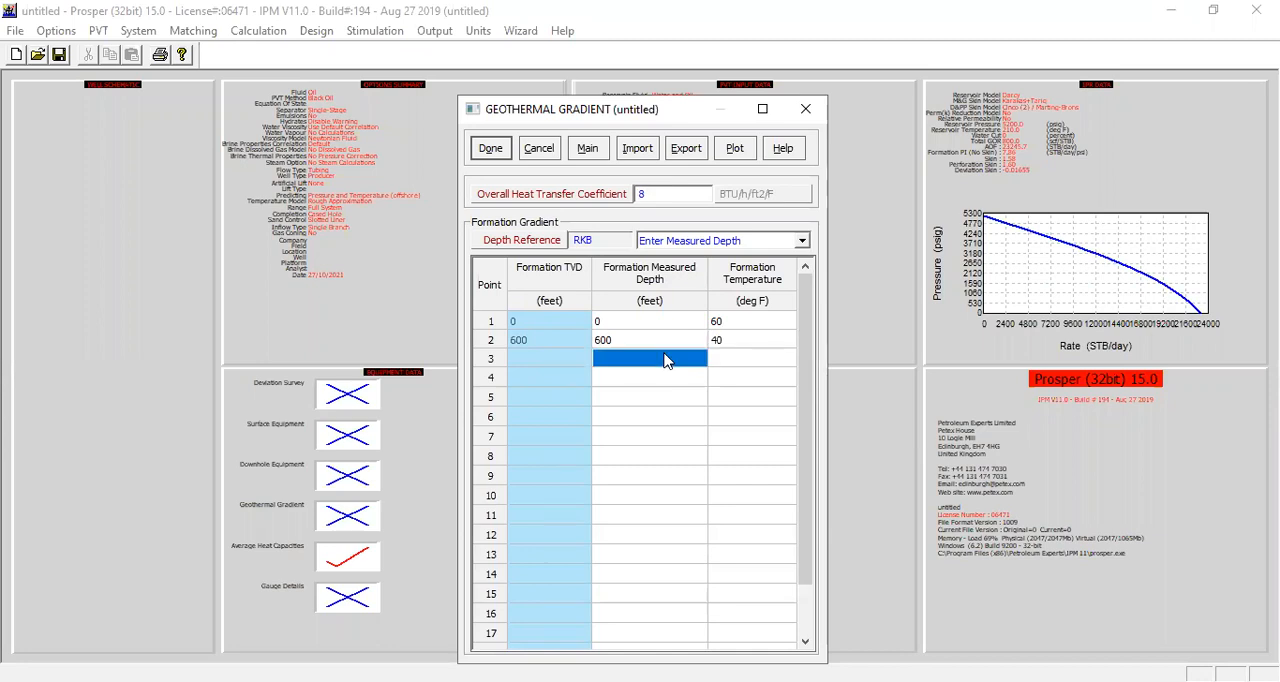
pyautogui.write('9275')
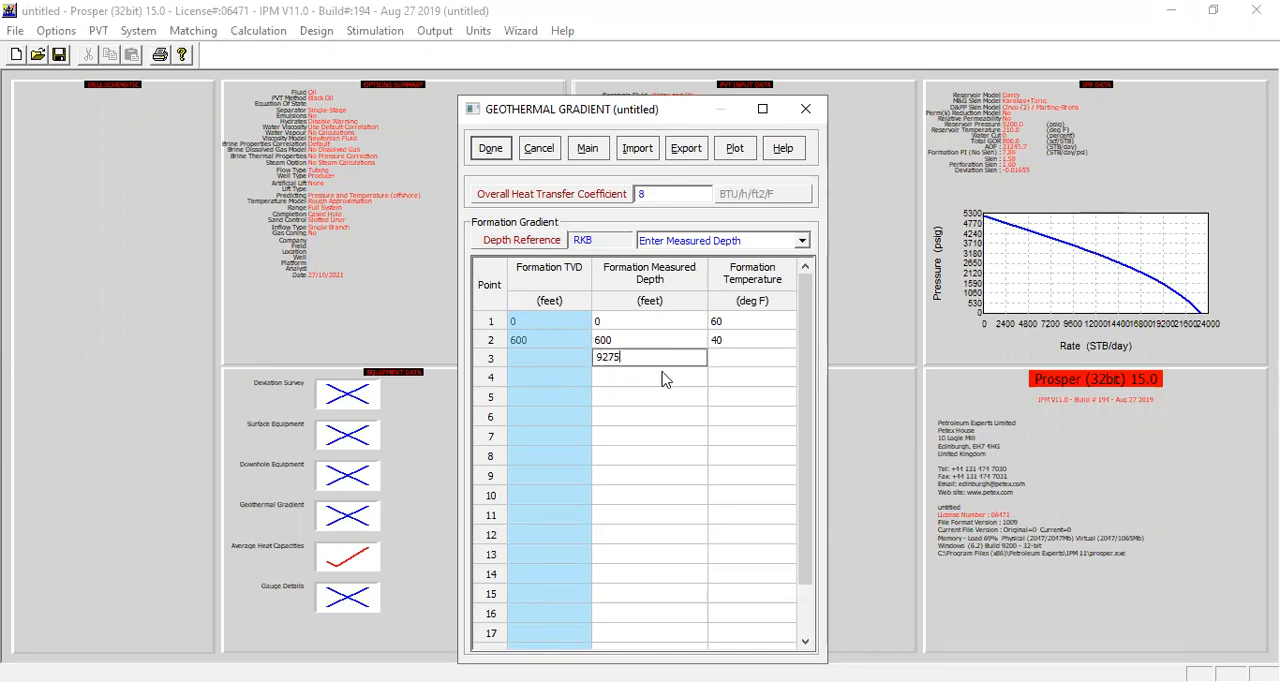
pyautogui.click(754, 368)
pyautogui.write('210')
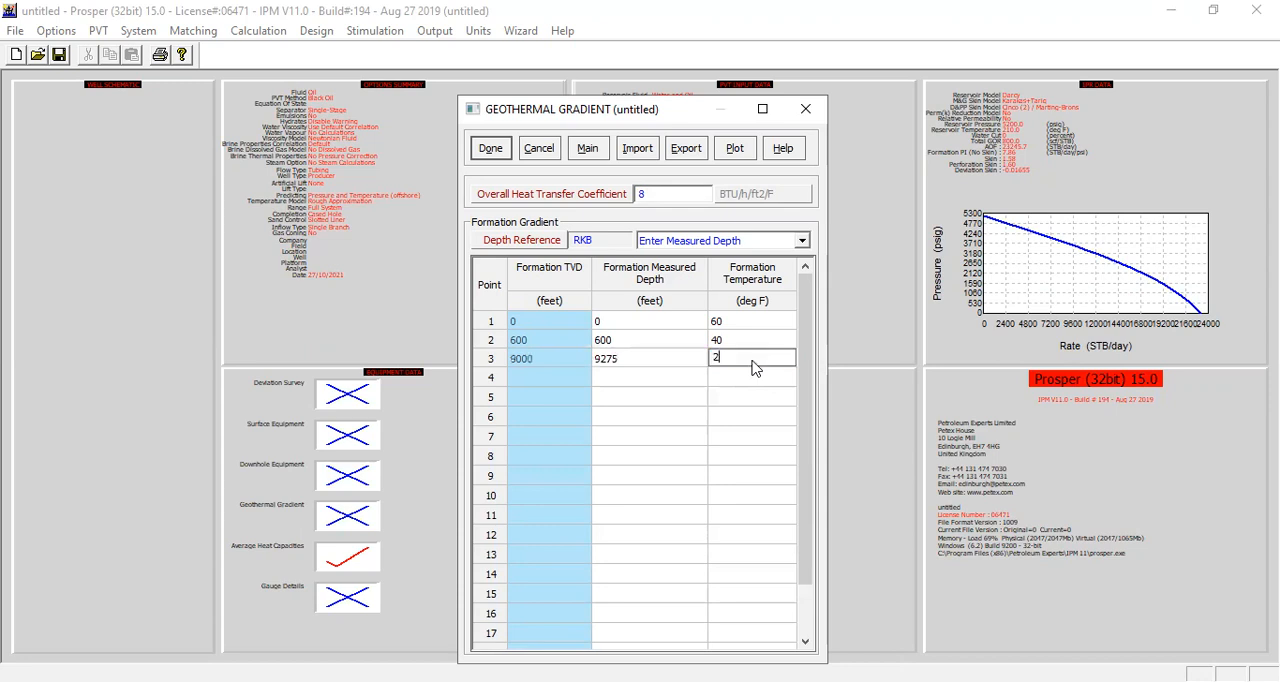
pyautogui.click(692, 359)
pyautogui.click(690, 338)
pyautogui.click(738, 340)
# Step: Plot the geothermal gradient for review, and accept the gradient data and the average heat capacities
pyautogui.click(735, 150)
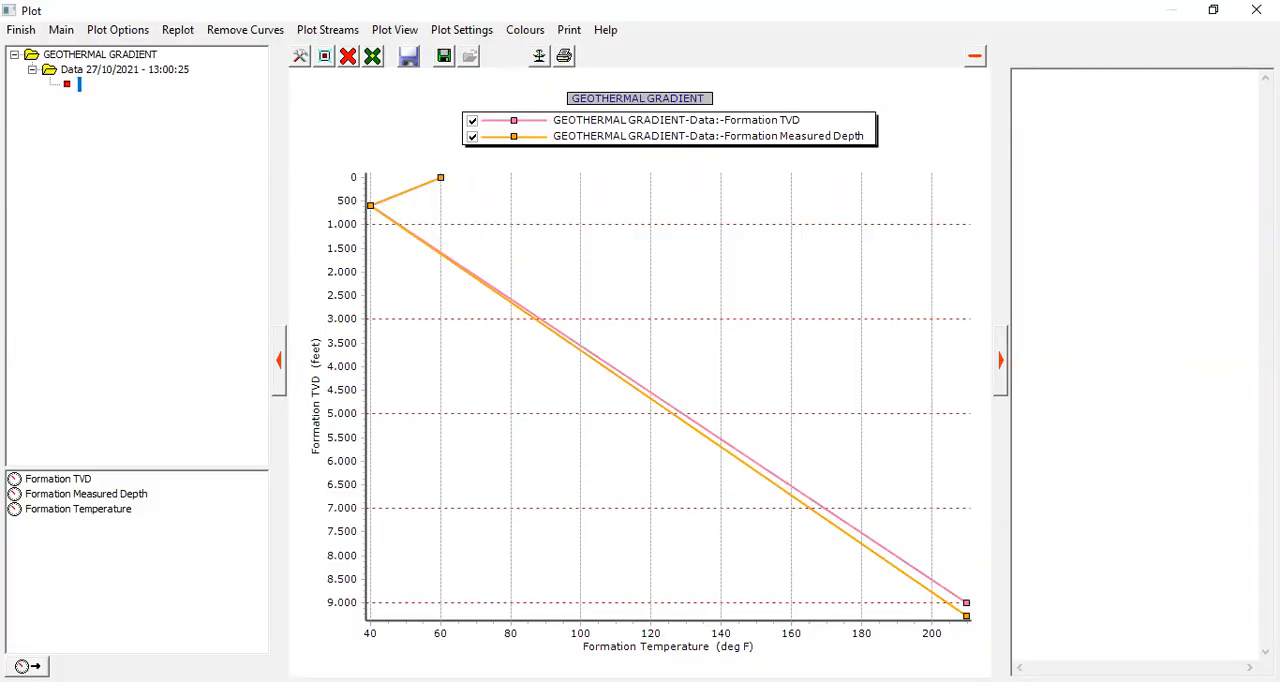
pyautogui.click(21, 29)
pyautogui.click(492, 148)
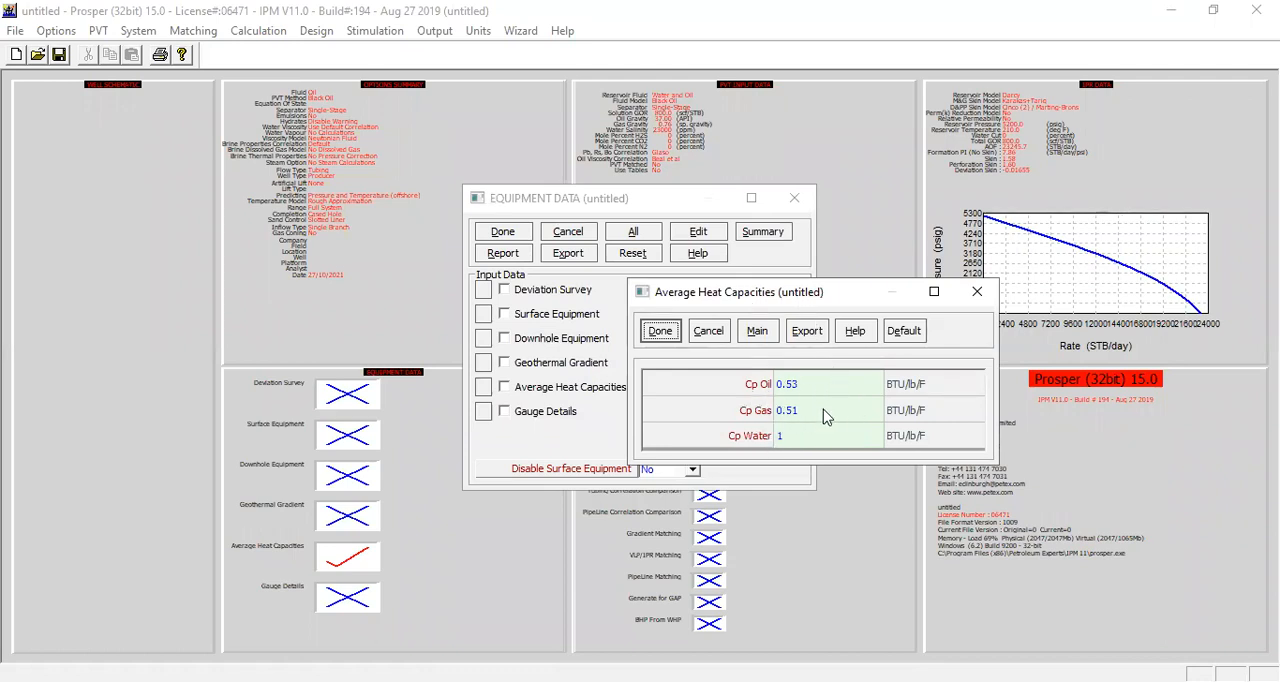
pyautogui.click(660, 331)
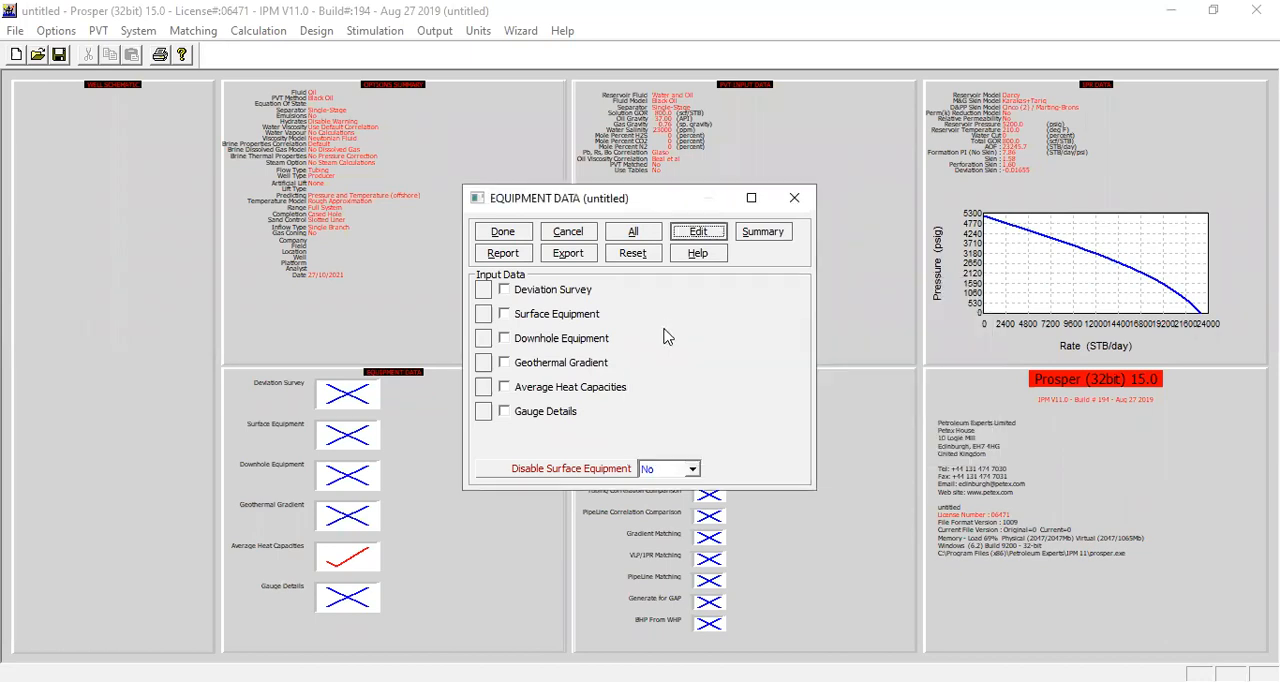
# Step: Review the equipment summary with its downhole drawing, and accept the complete equipment data
pyautogui.click(754, 236)
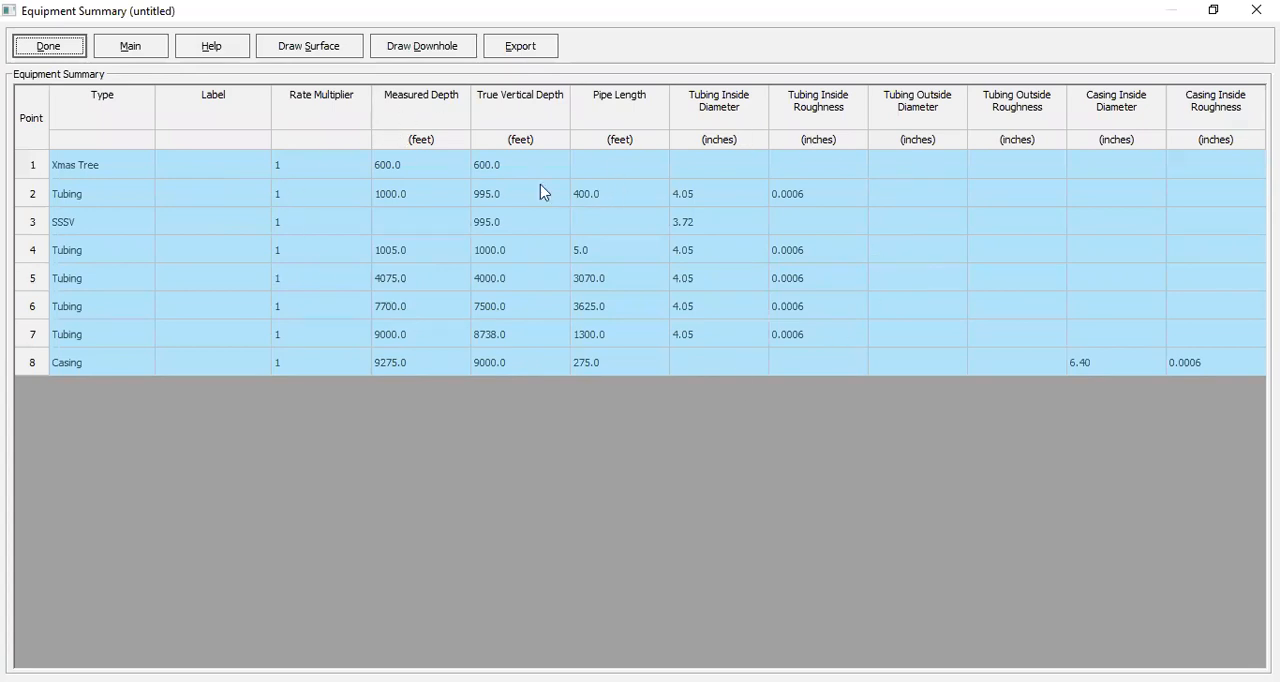
pyautogui.click(425, 47)
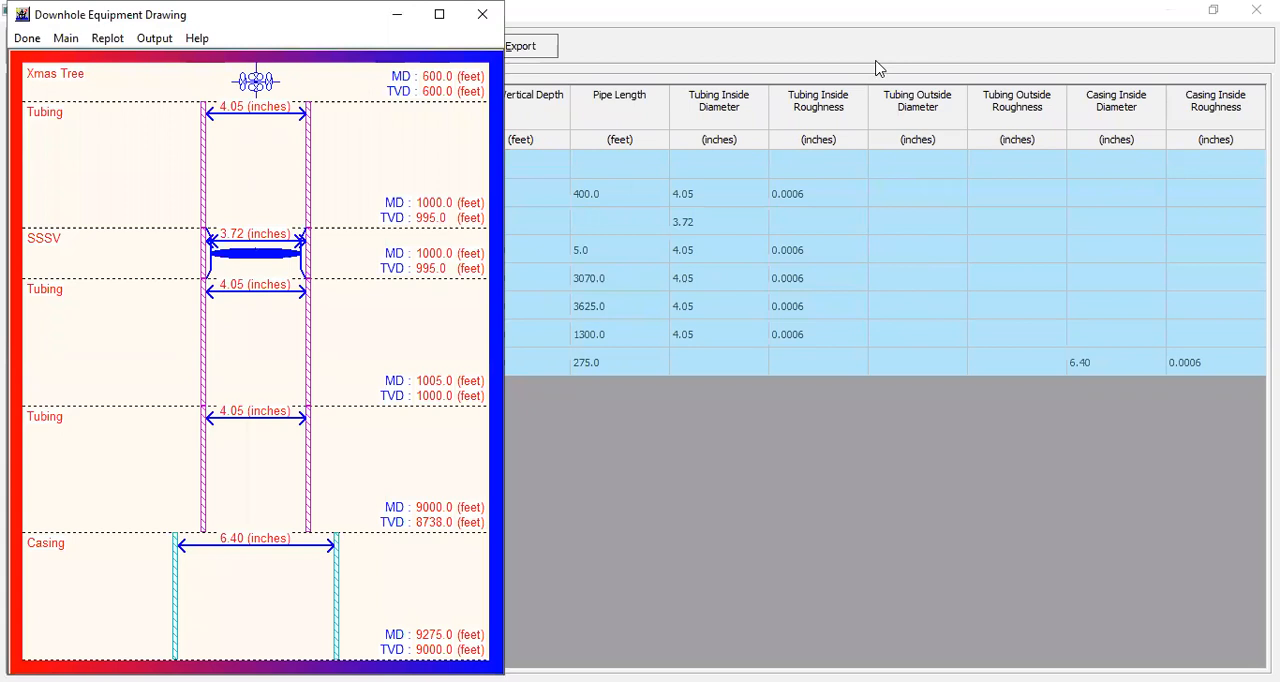
pyautogui.moveTo(318, 15); pyautogui.dragTo(409, 19)
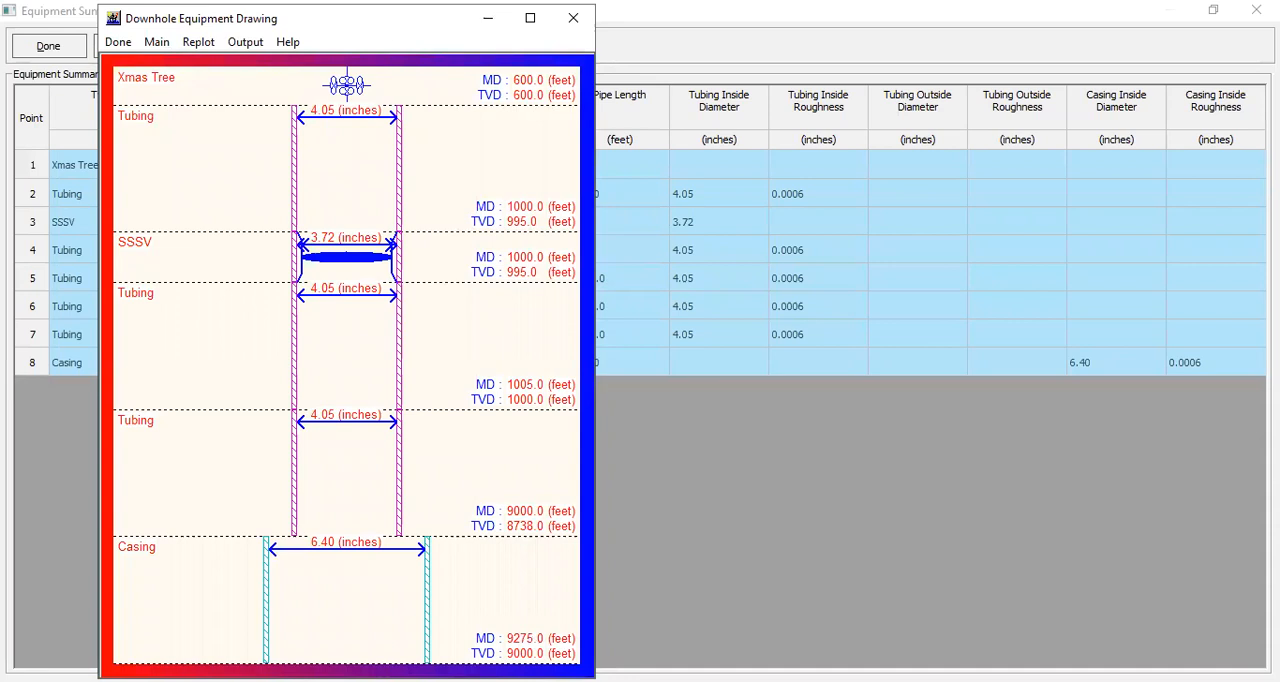
pyautogui.click(119, 43)
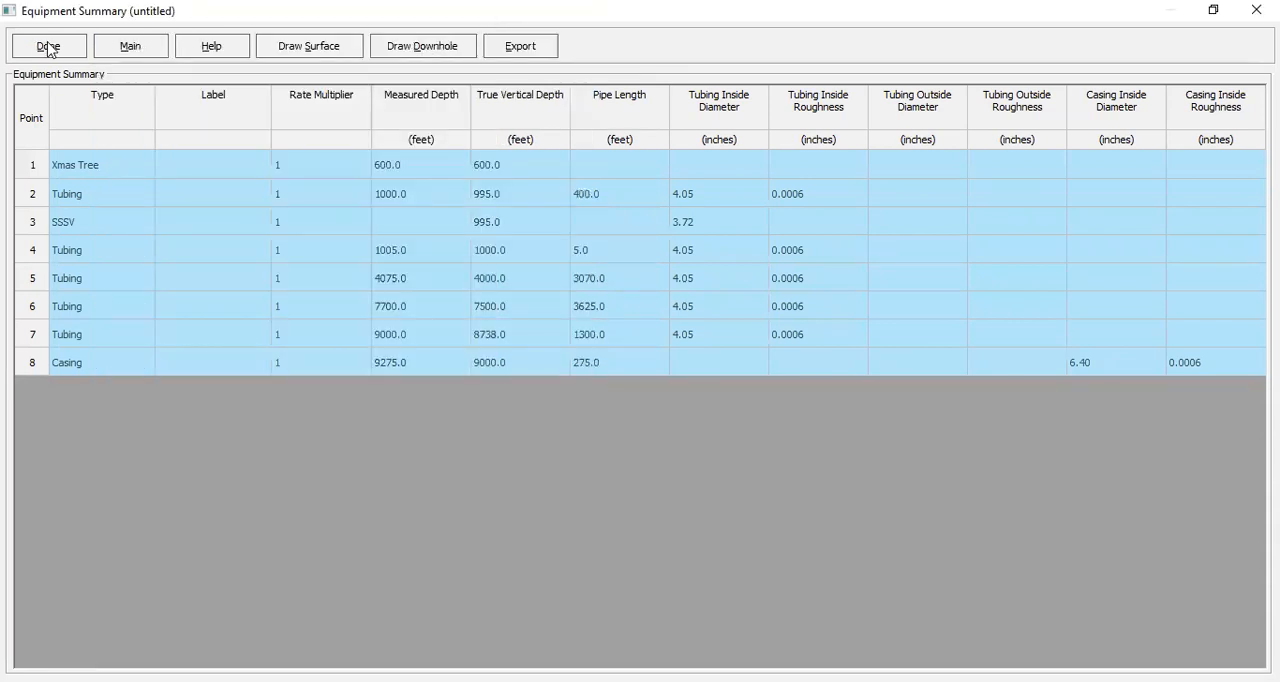
pyautogui.click(48, 47)
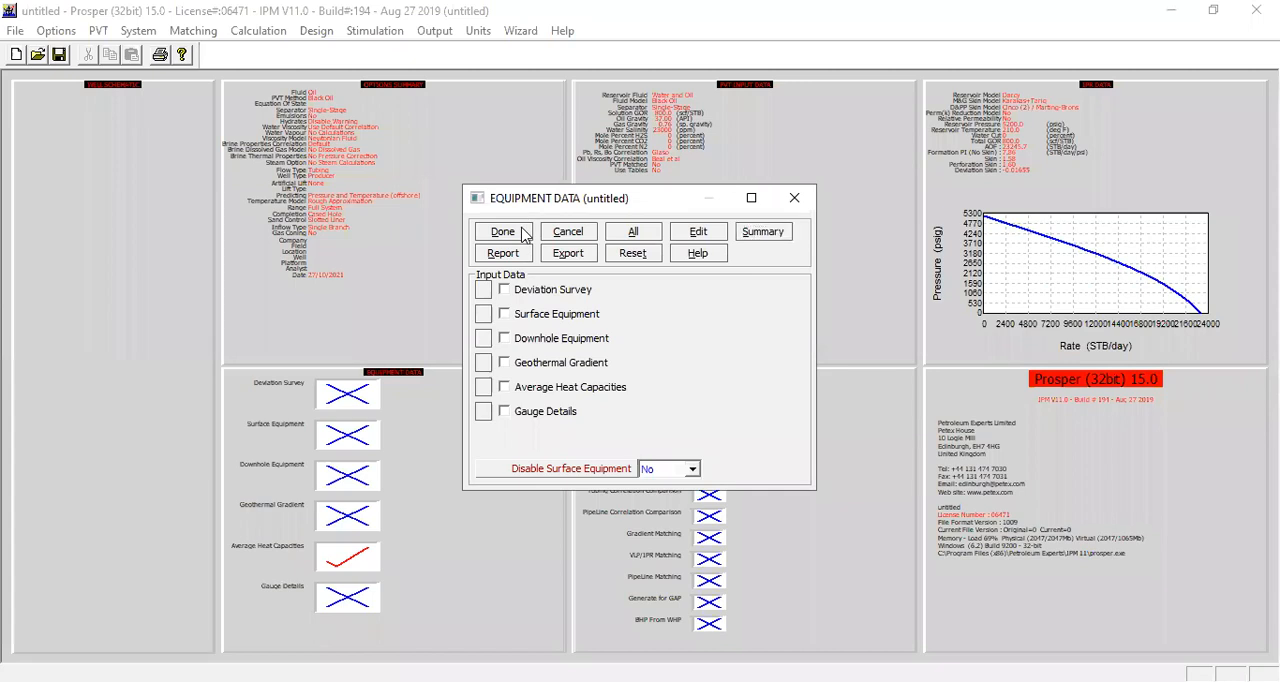
pyautogui.click(508, 230)
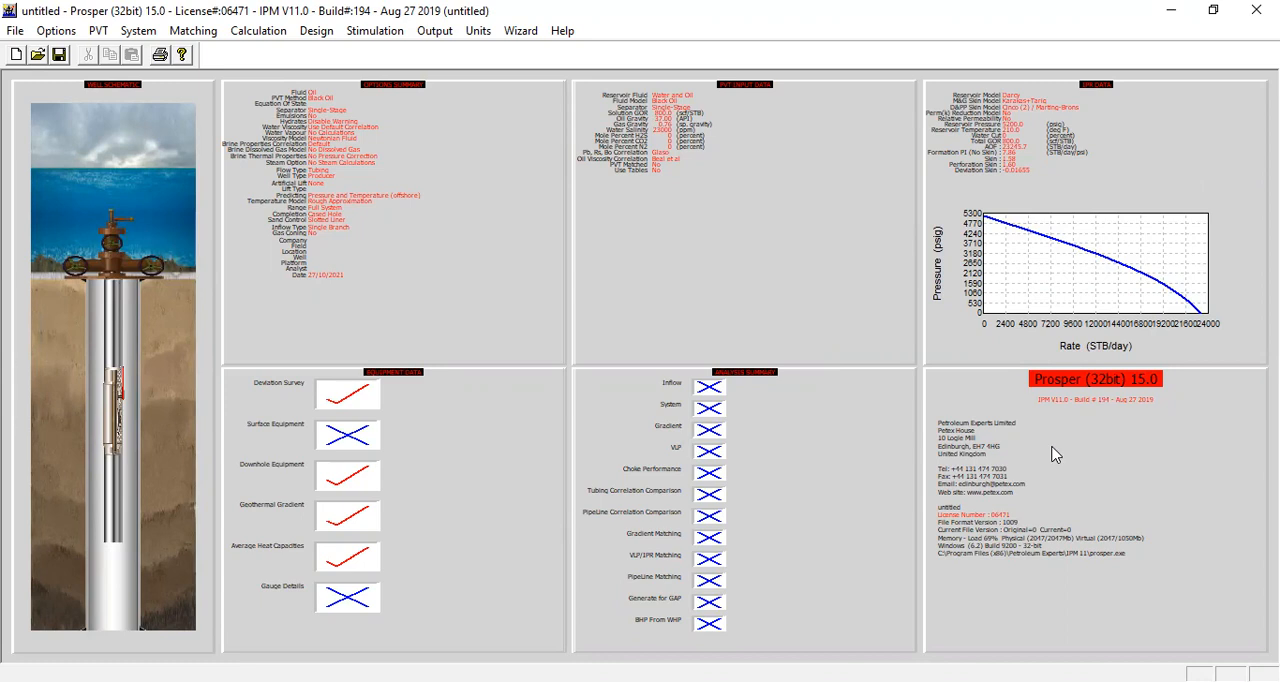
# Step: Start a System (IPR+VLP) calculation and set the top node pressure to 500 psig
pyautogui.click(262, 32)
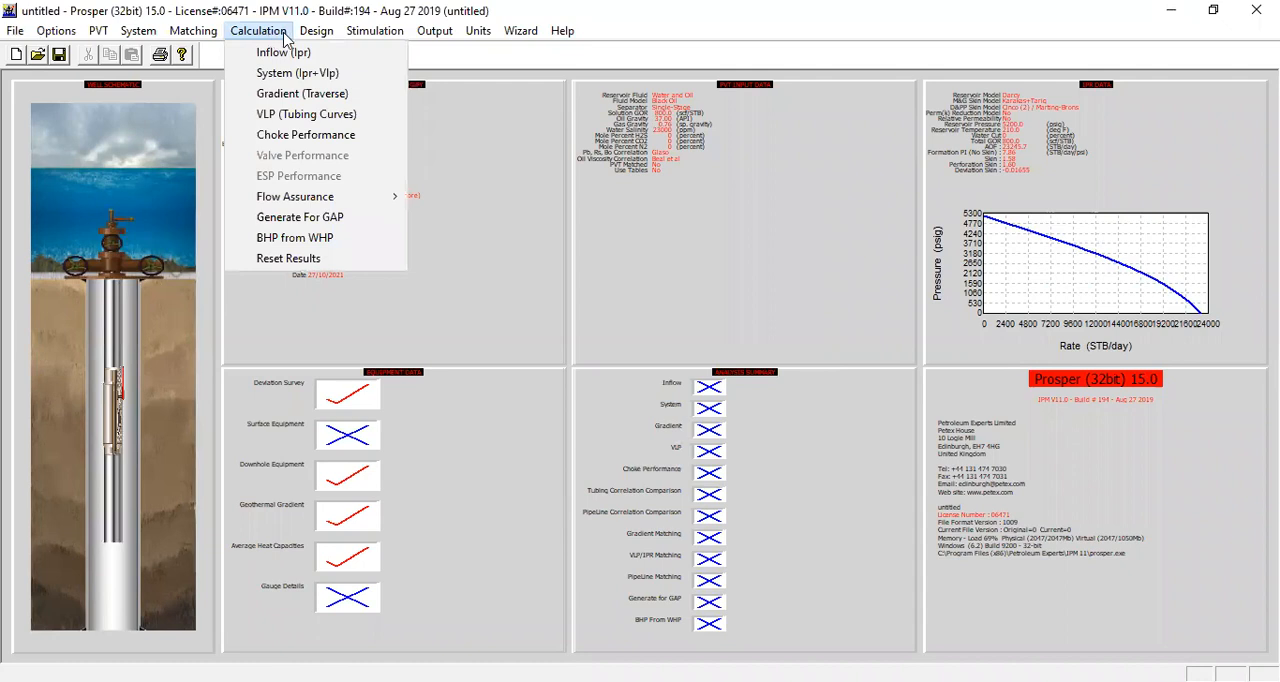
pyautogui.click(341, 74)
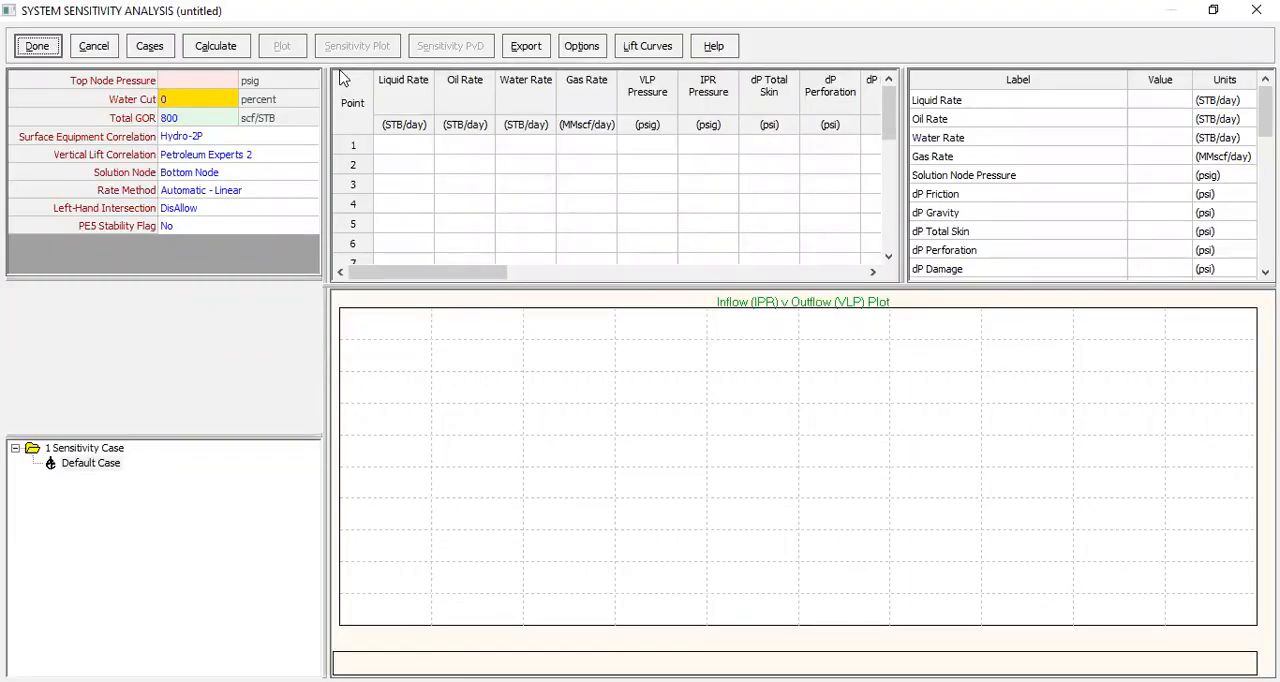
pyautogui.click(229, 87)
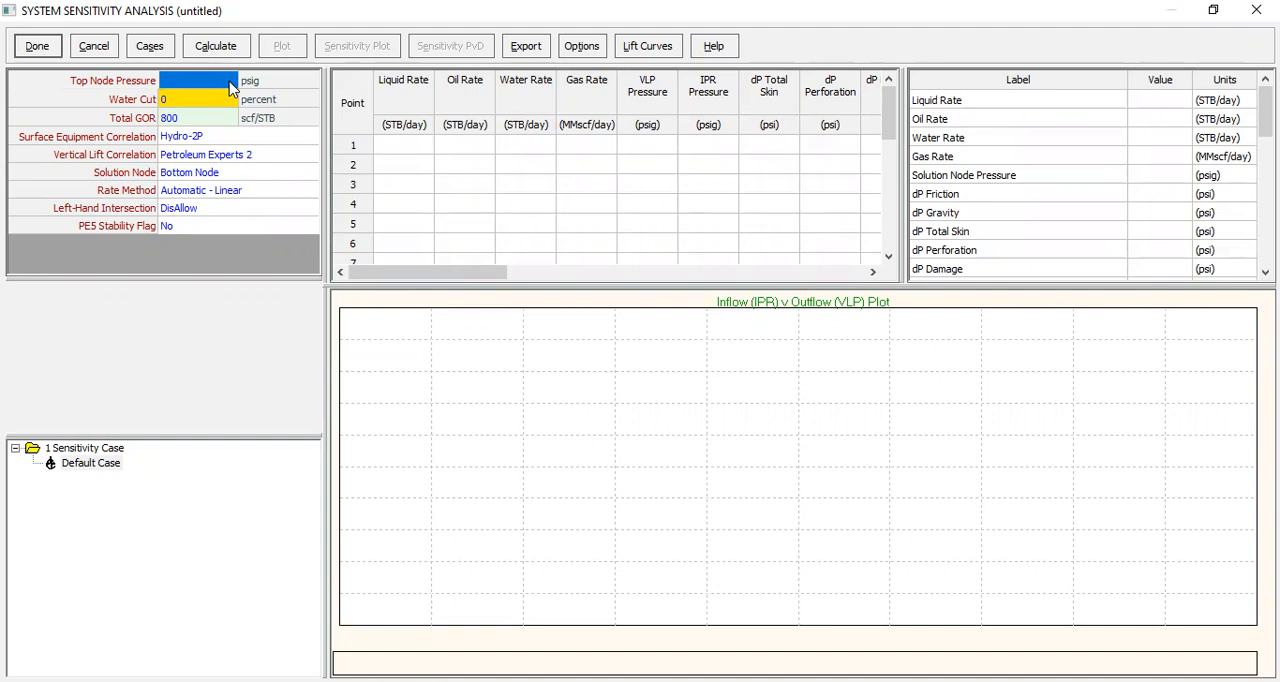
pyautogui.write('500')
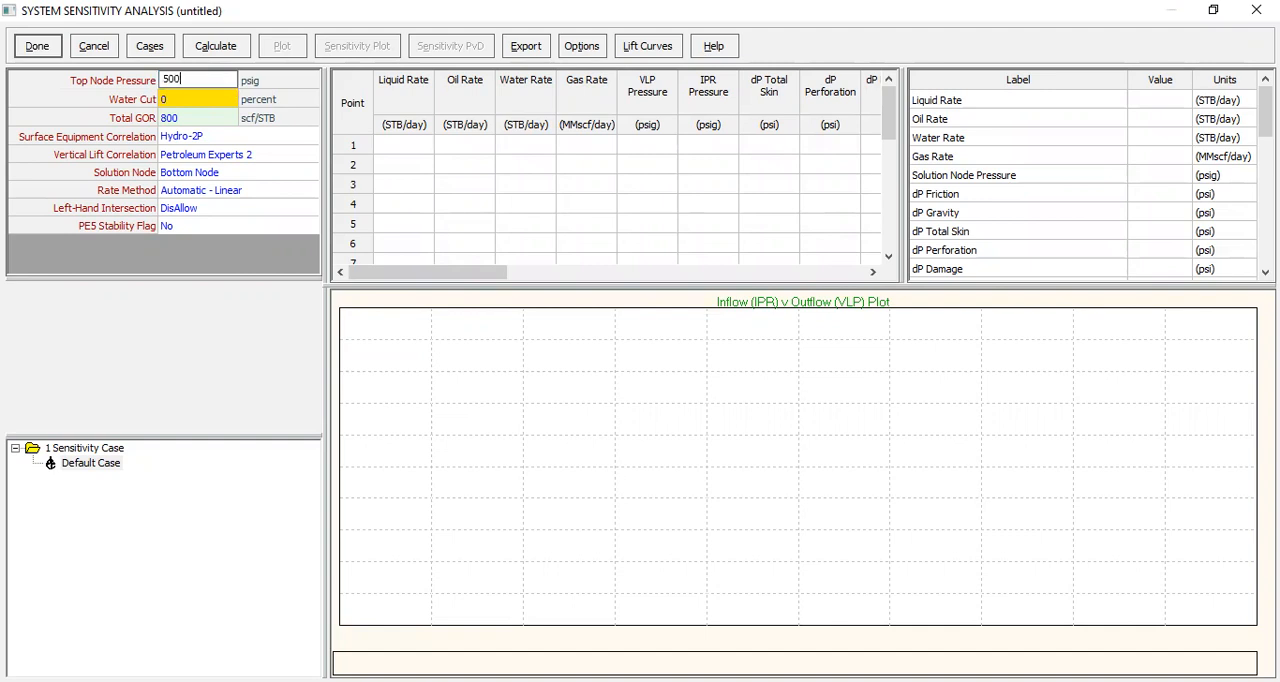
pyautogui.click(229, 101)
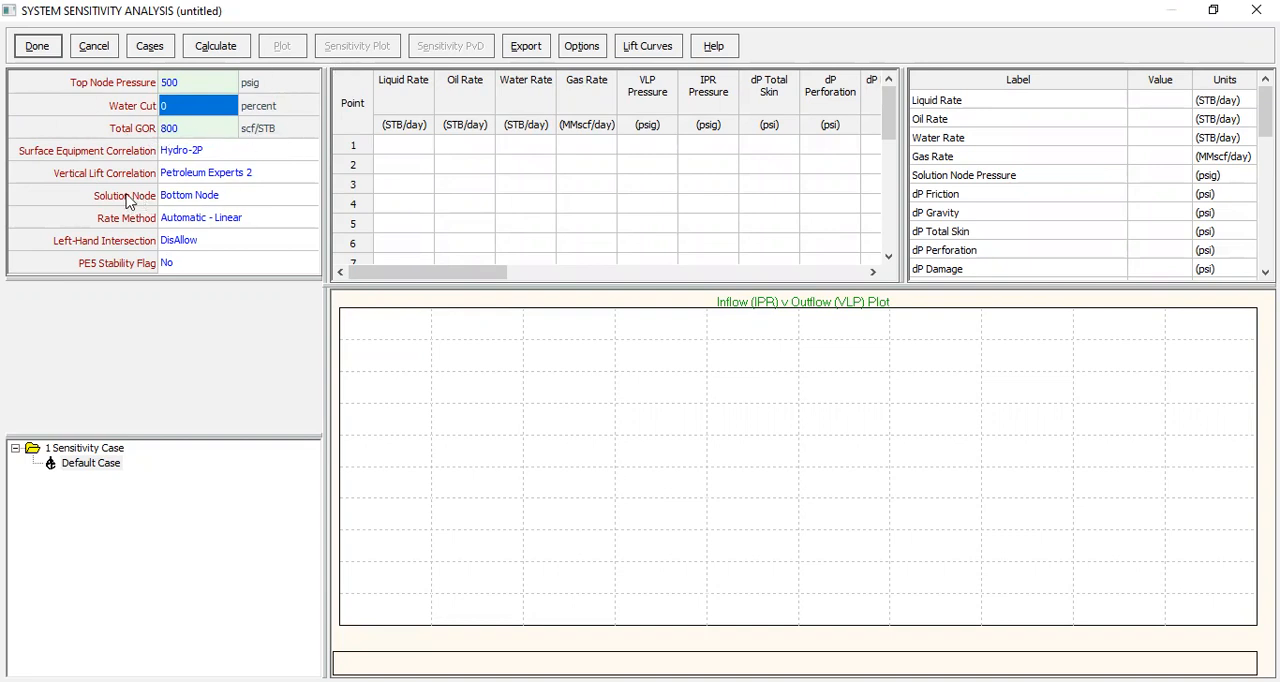
# Step: Set the rate method of the system sensitivity analysis to Automatic - Geometric
pyautogui.click(273, 179)
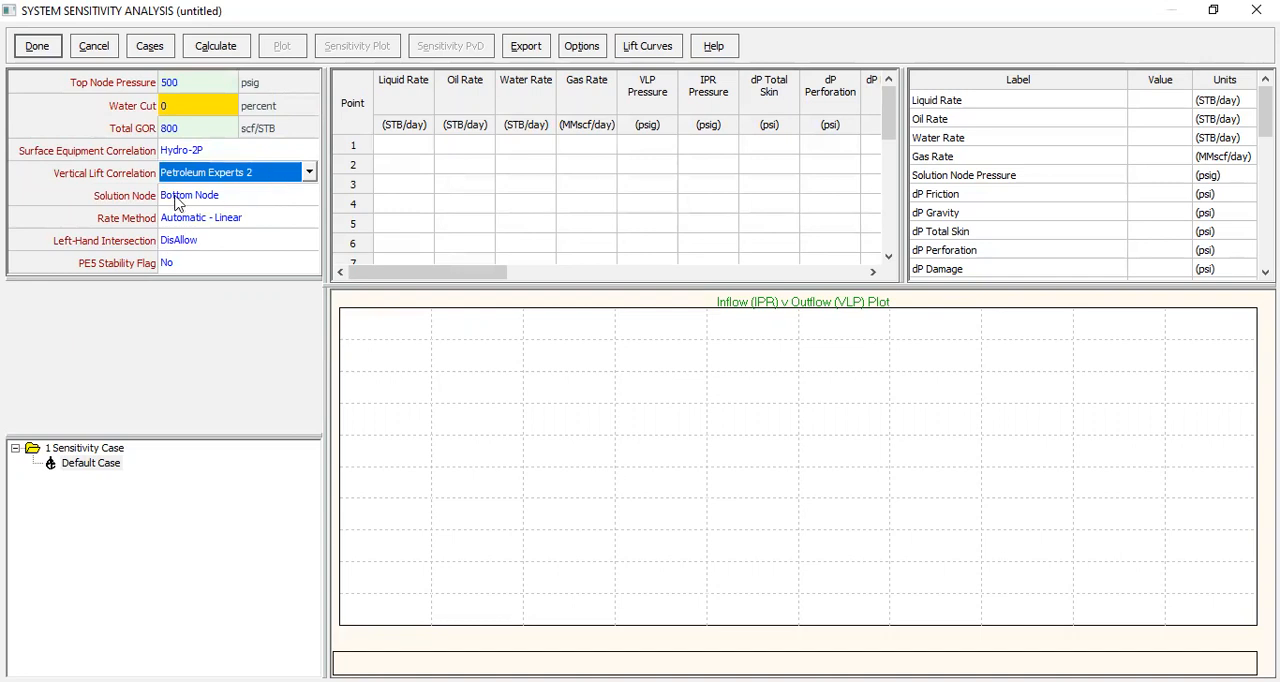
pyautogui.click(244, 228)
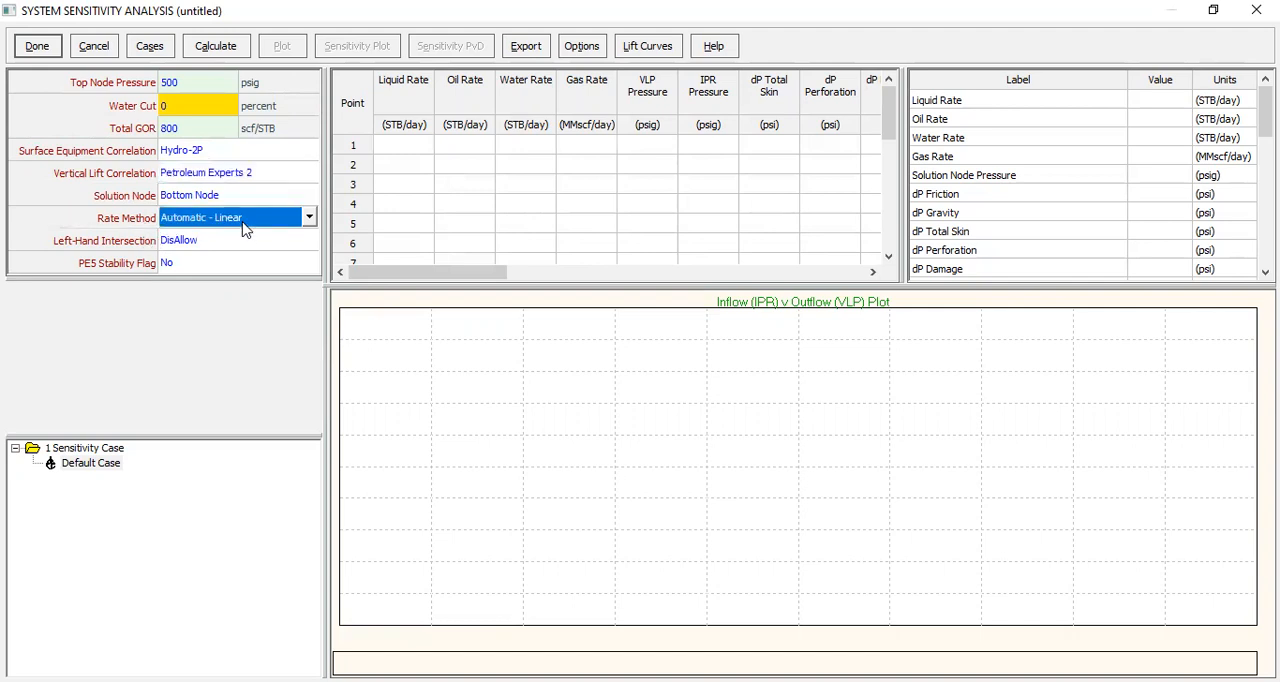
pyautogui.click(308, 217)
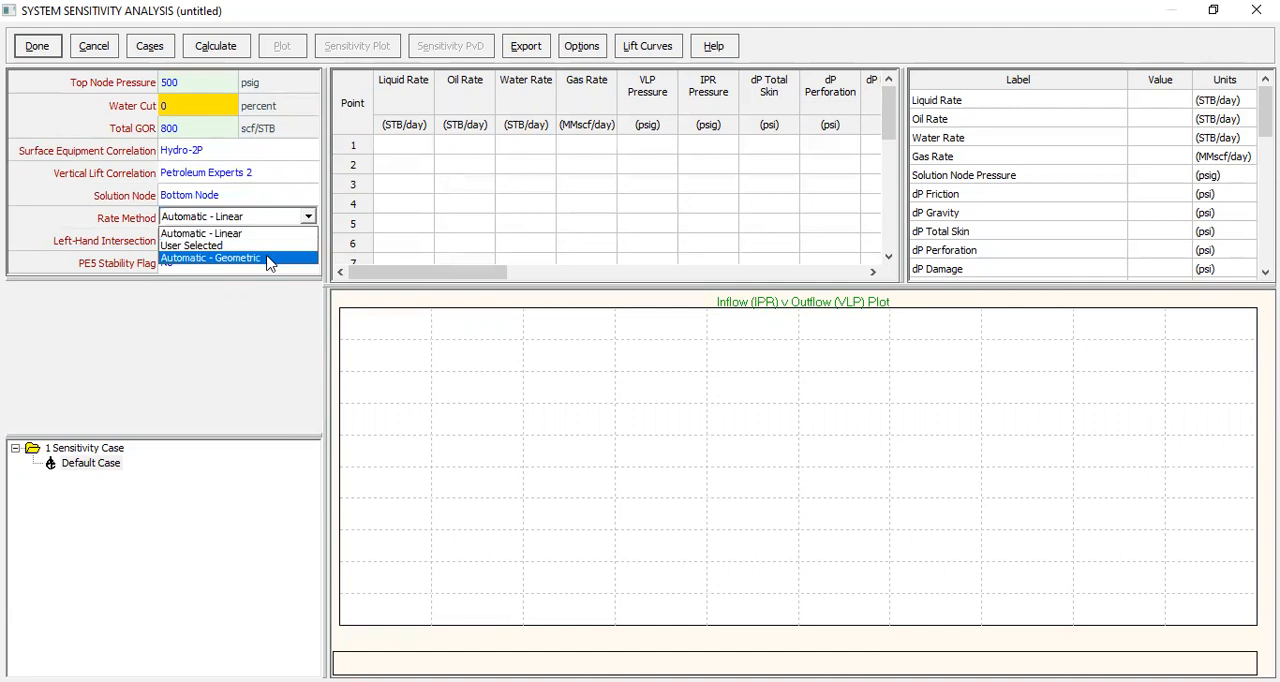
pyautogui.click(268, 260)
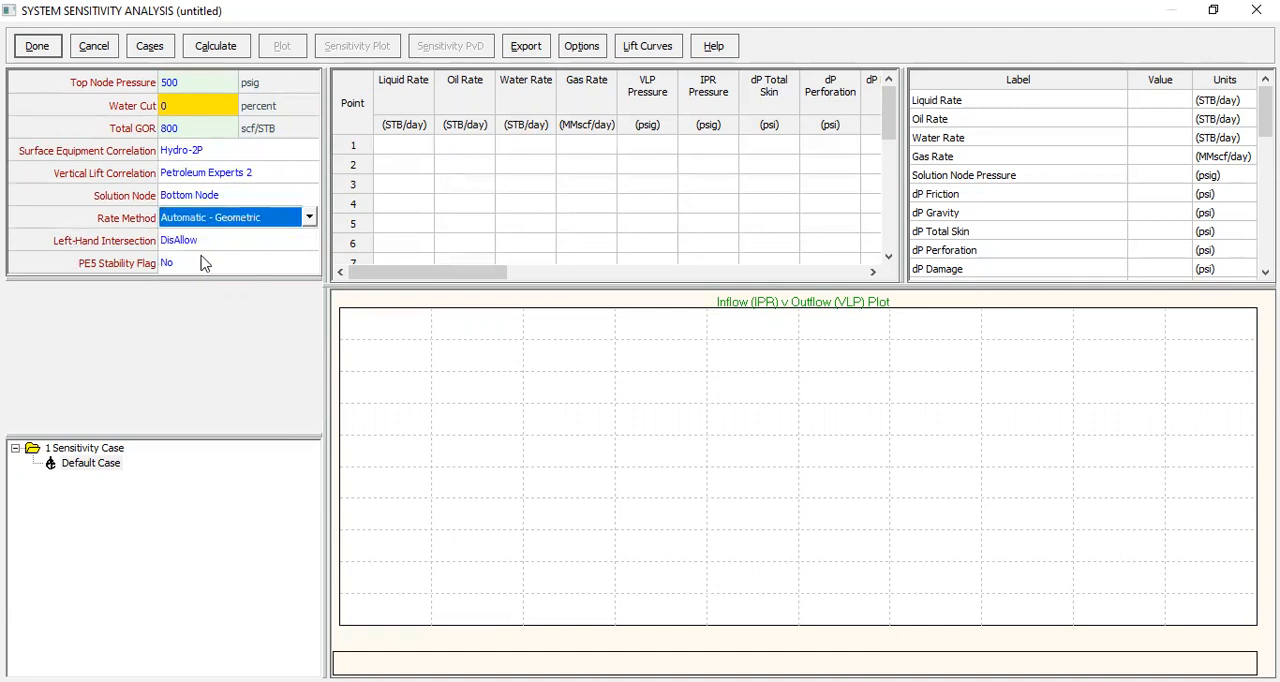
# Step: Calculate the inflow and outflow curves with the calculating data shown
pyautogui.click(238, 50)
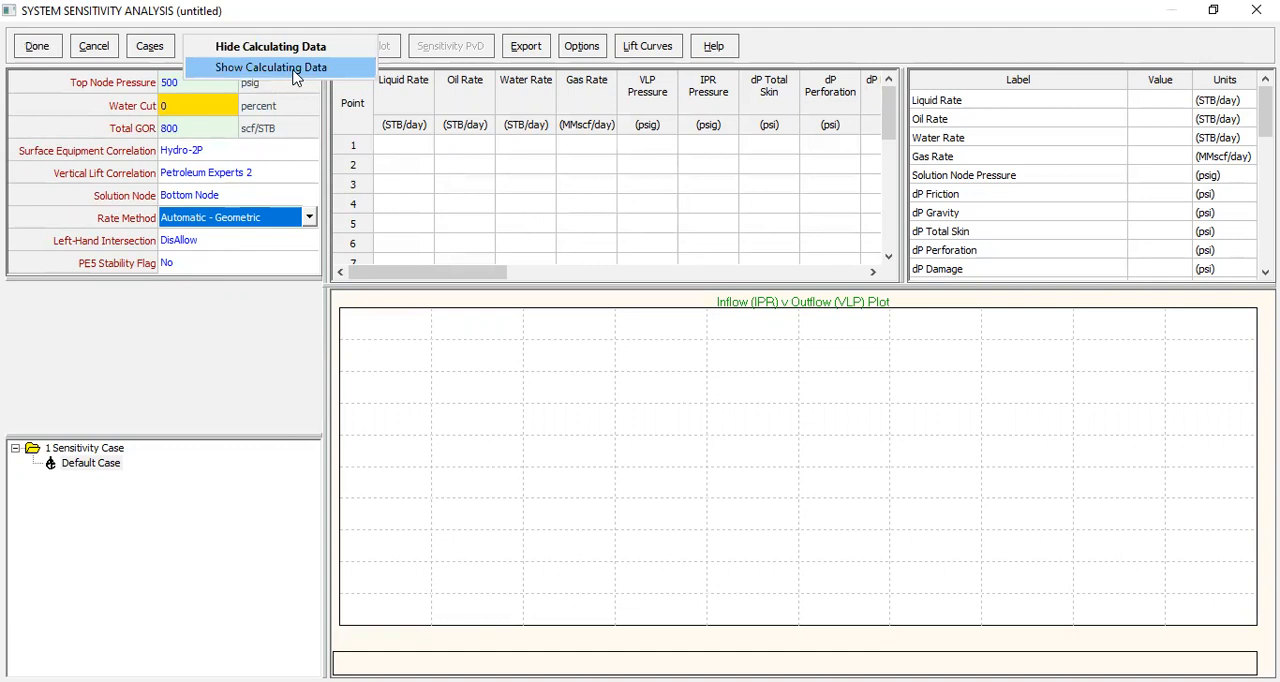
pyautogui.click(294, 72)
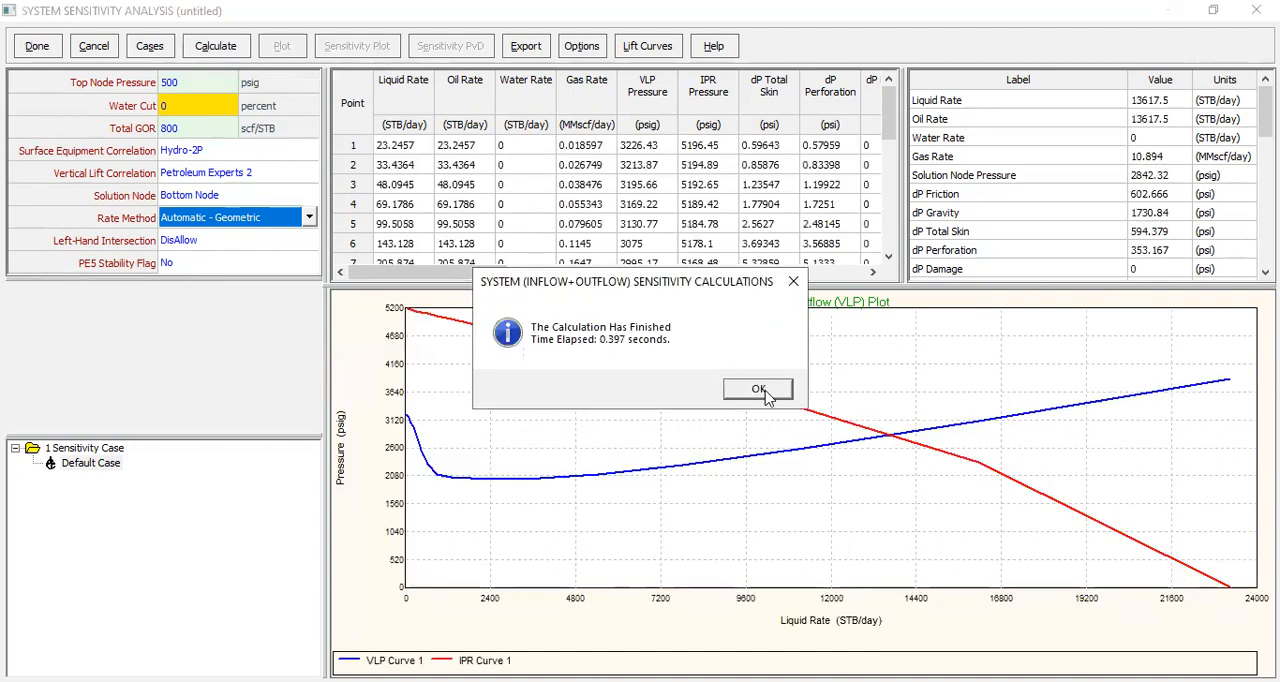
pyautogui.click(760, 390)
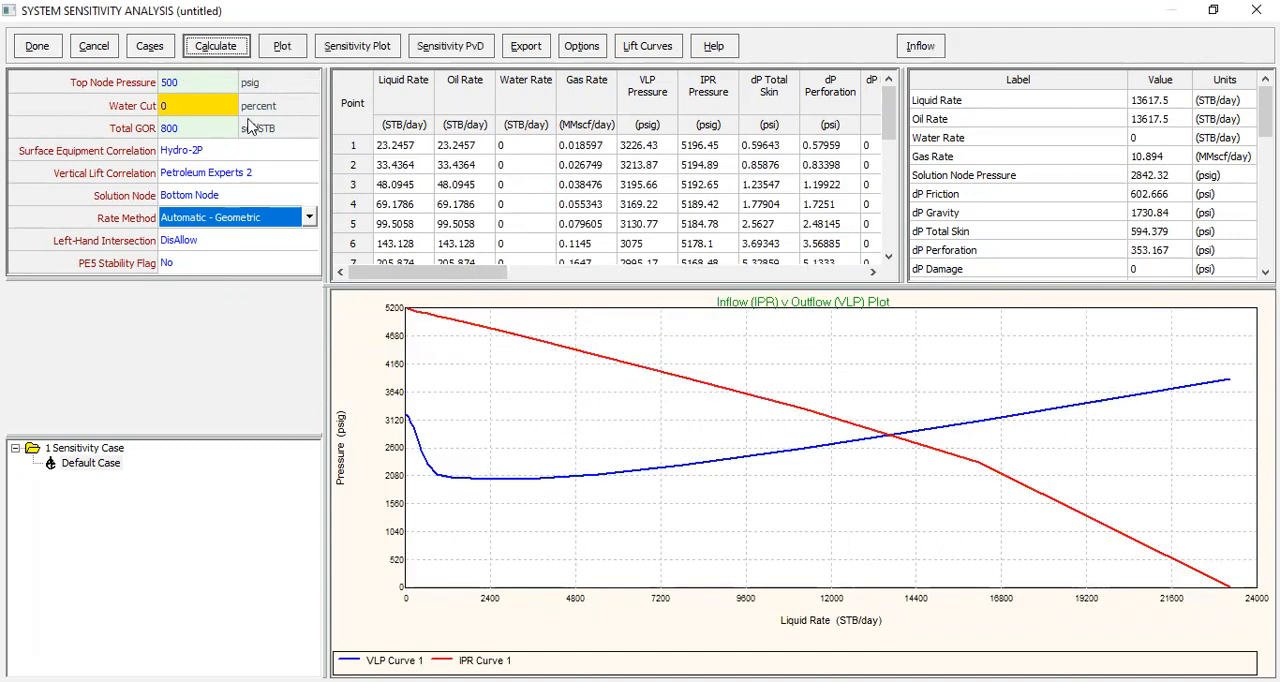
# Step: Plot all cases of the system results with Liquid Rate against VLP Pressure and IPR Pressure
pyautogui.click(284, 52)
pyautogui.moveTo(375, 46)
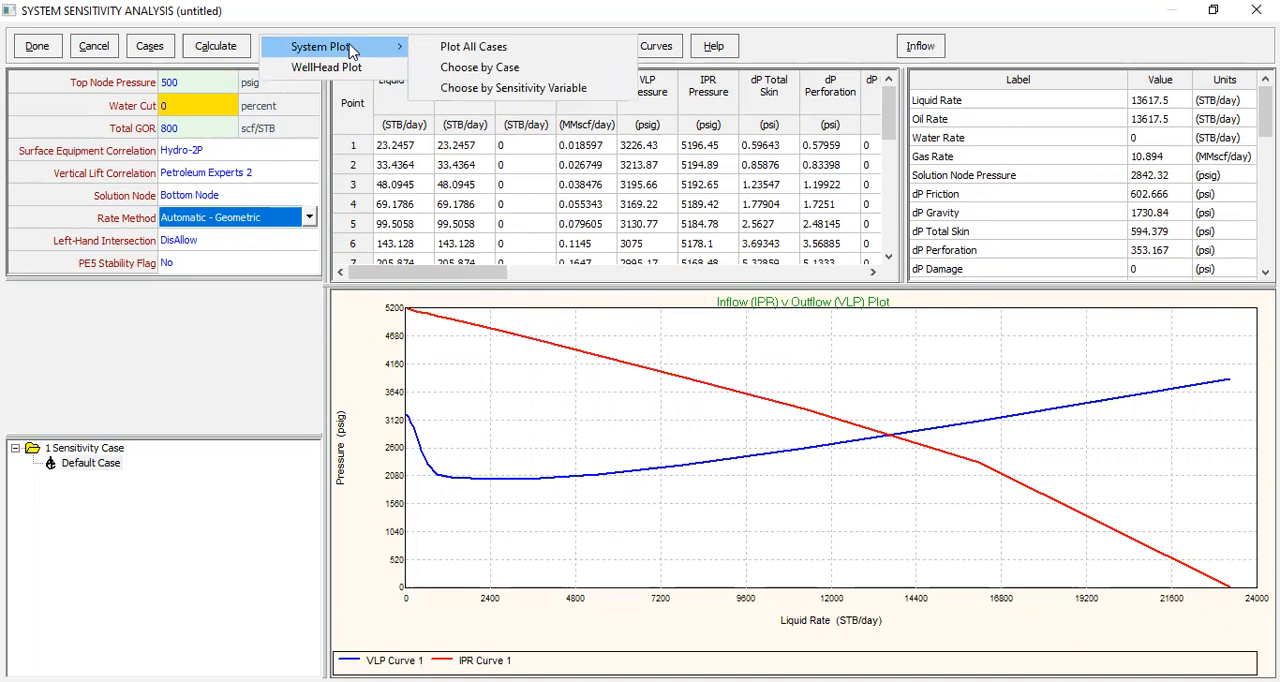
pyautogui.click(507, 49)
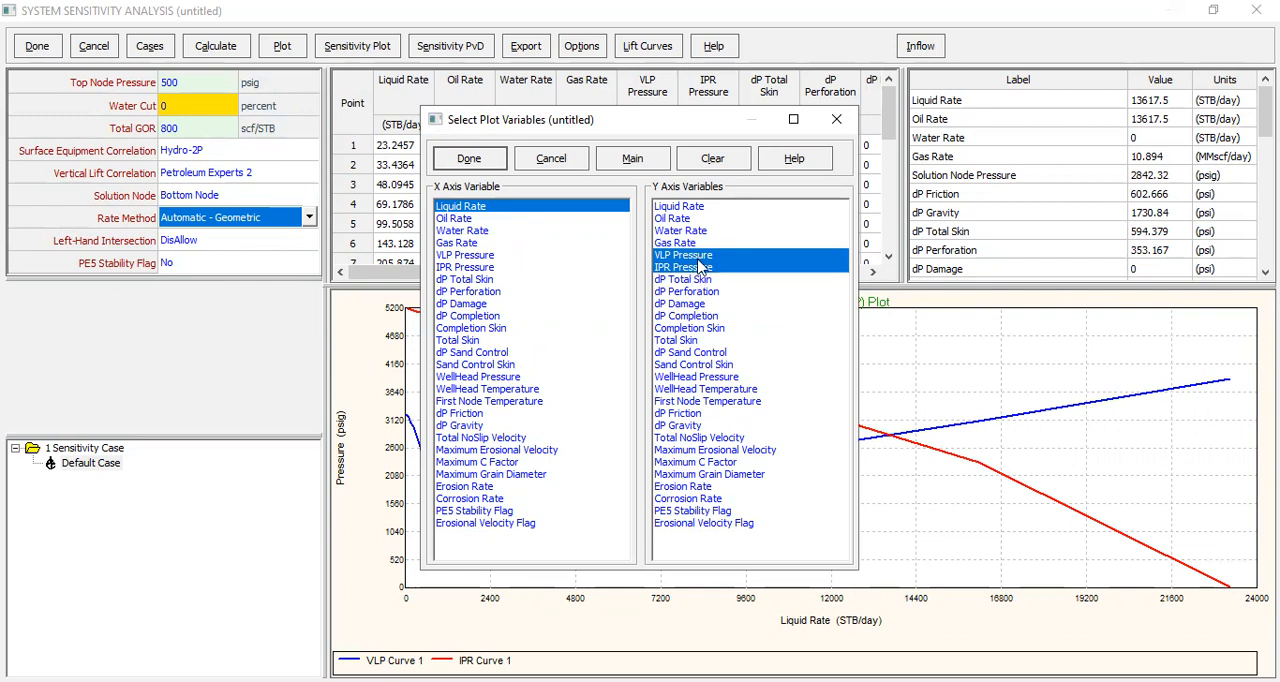
pyautogui.click(486, 162)
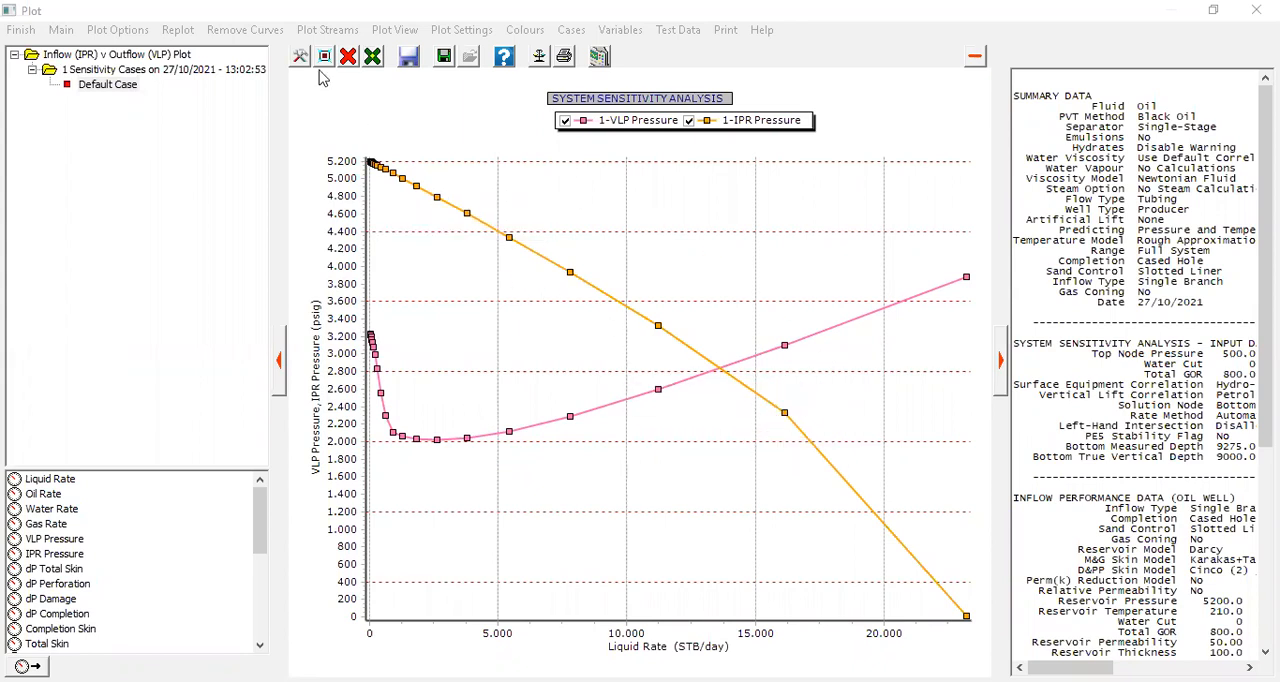
# Step: Show all cursor data on the system plot and read the values where the VLP and IPR curves intersect
pyautogui.click(247, 35)
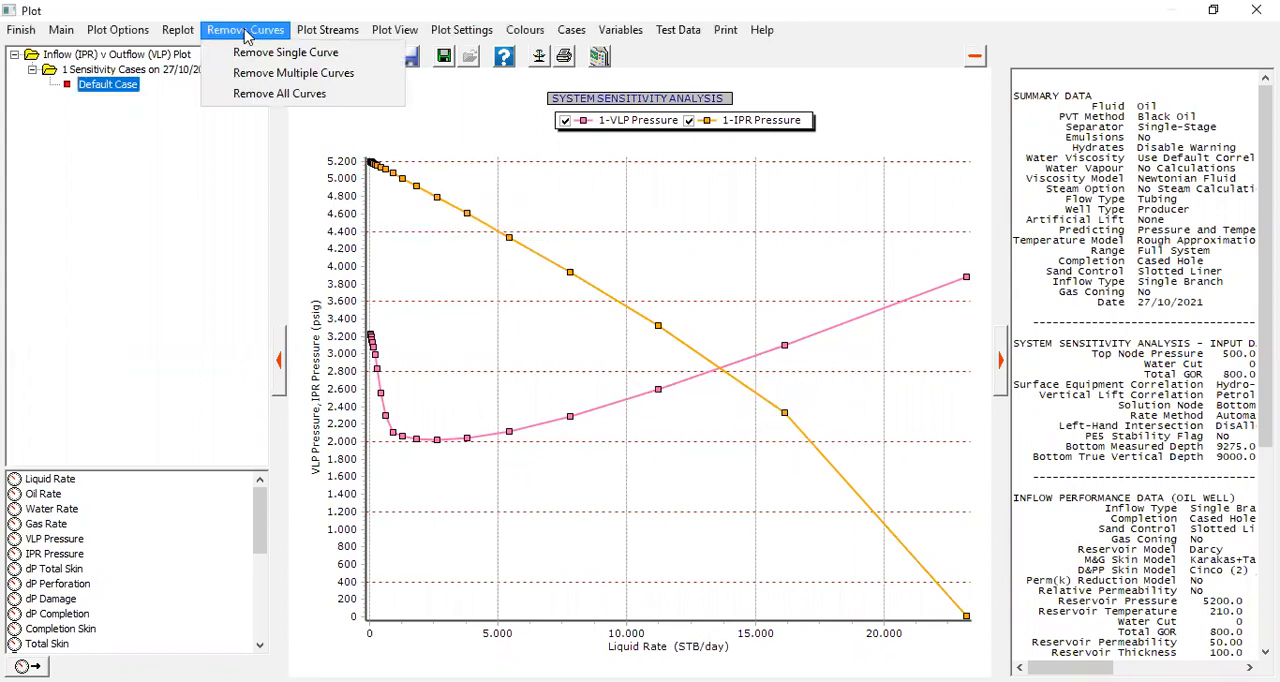
pyautogui.click(328, 32)
pyautogui.click(932, 113)
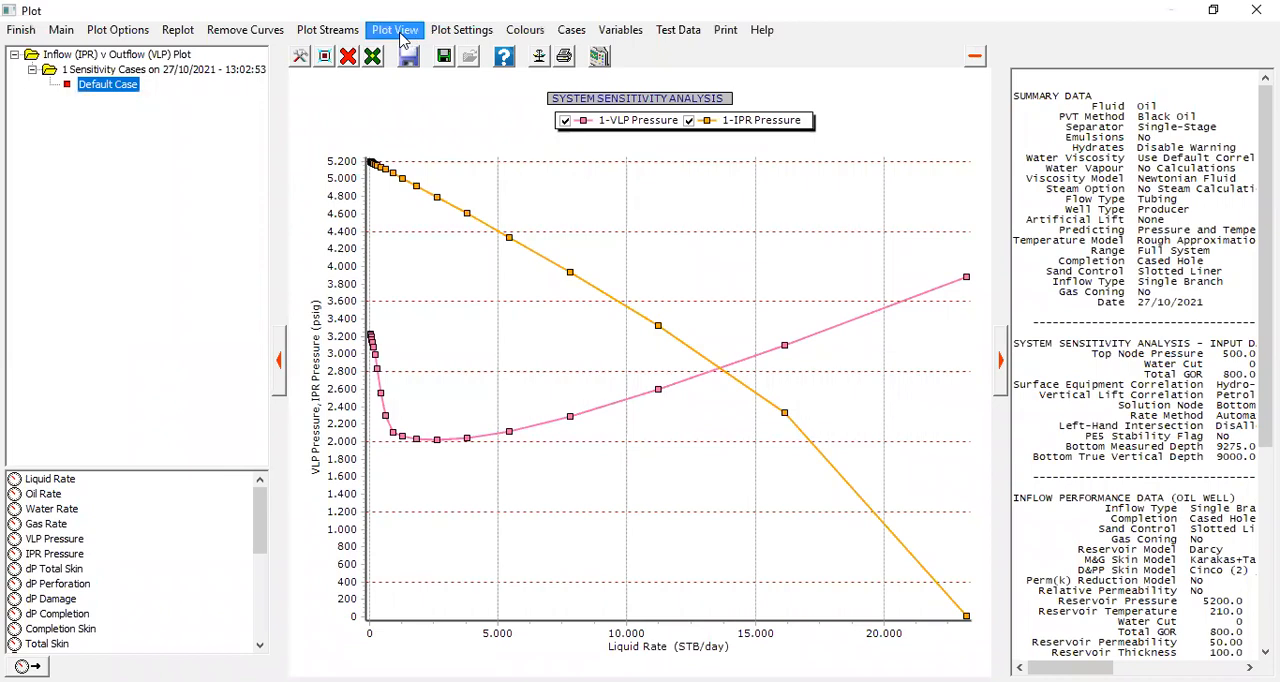
pyautogui.click(403, 35)
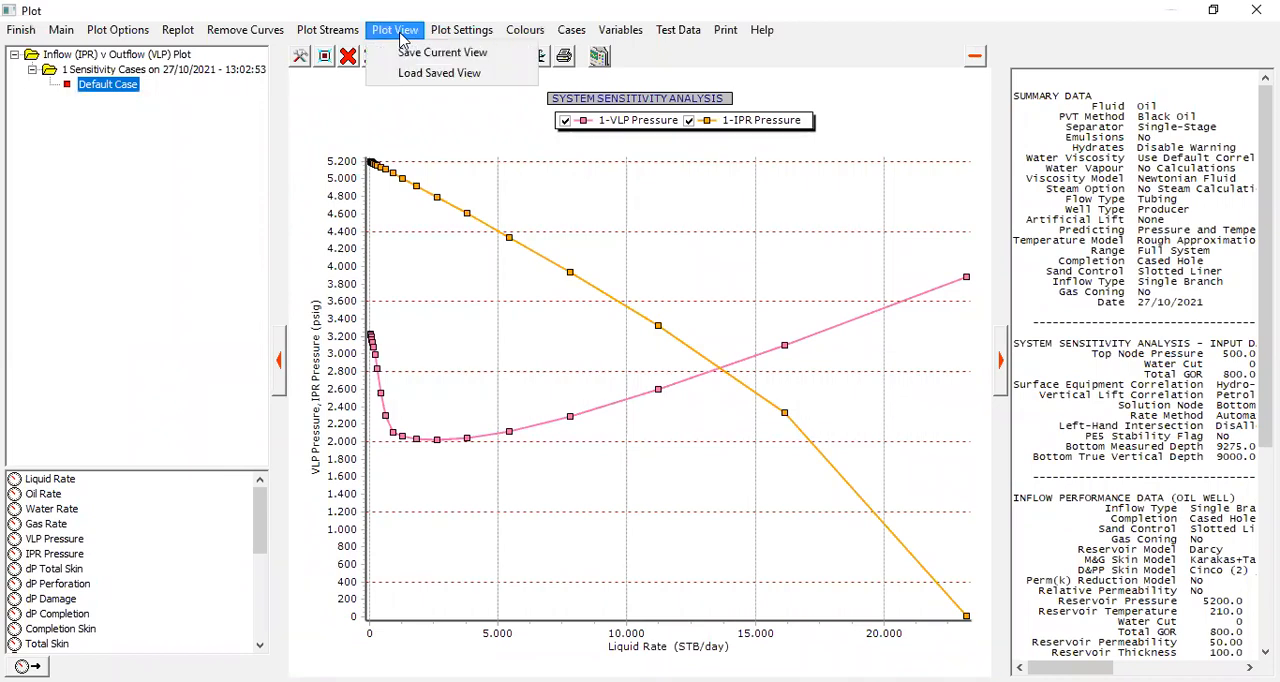
pyautogui.press('Right')
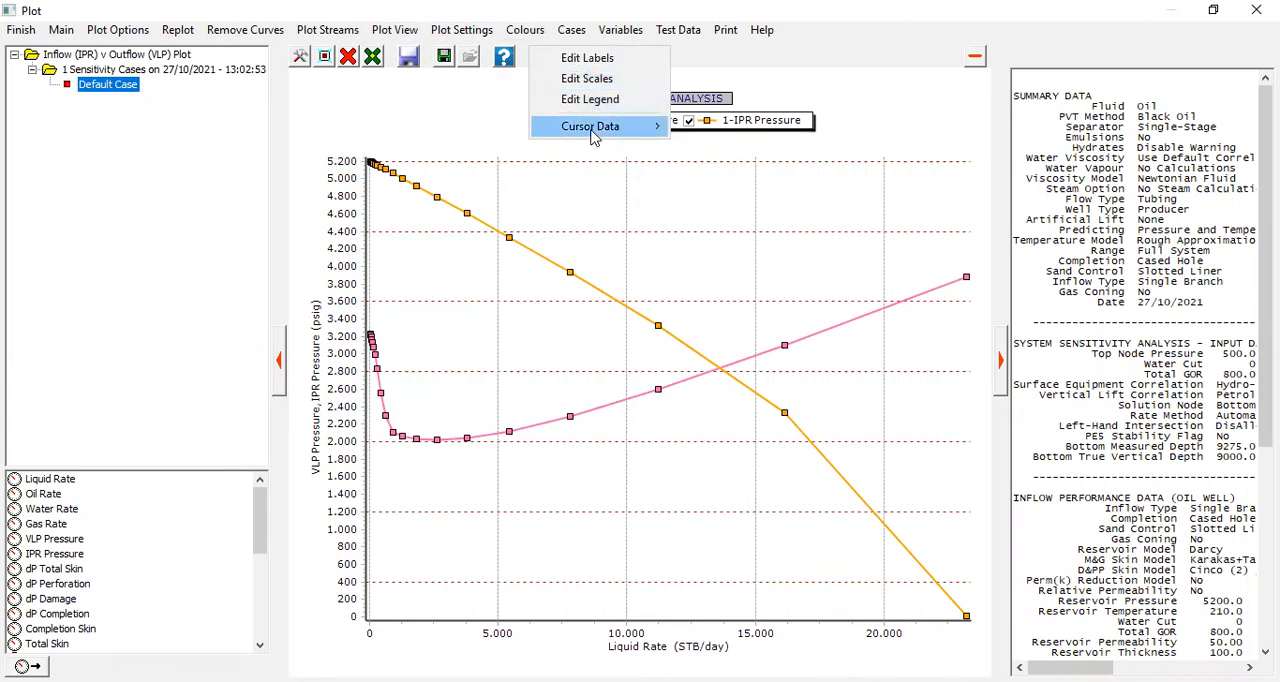
pyautogui.moveTo(590, 128)
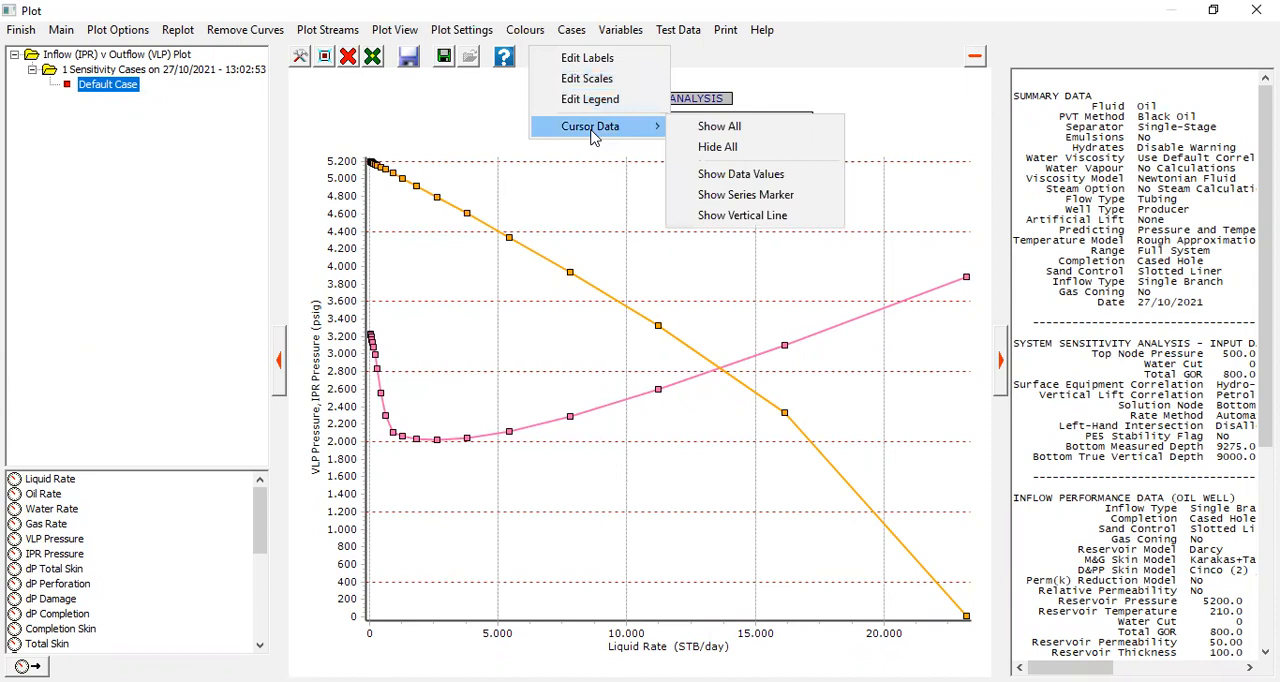
pyautogui.click(712, 127)
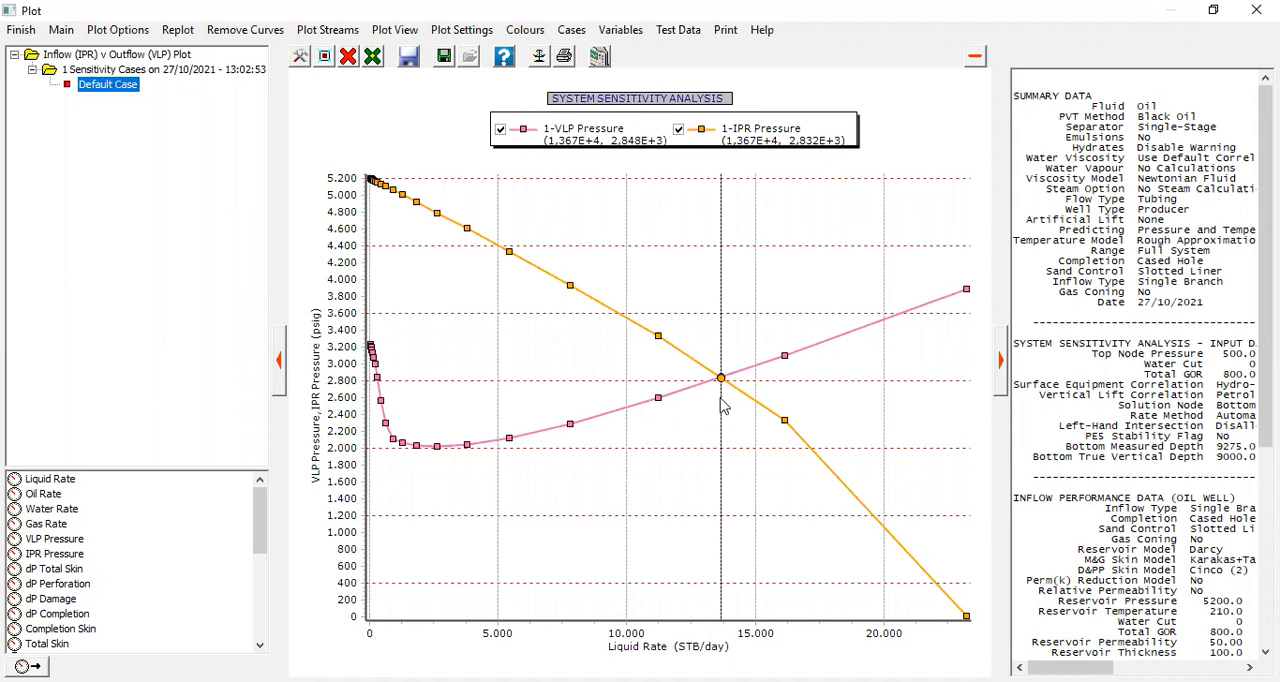
pyautogui.moveTo(724, 388)
# Step: Add the Sand Control Skin and Completion Skin curves to the system sensitivity plot
pyautogui.moveTo(261, 545); pyautogui.dragTo(259, 603)
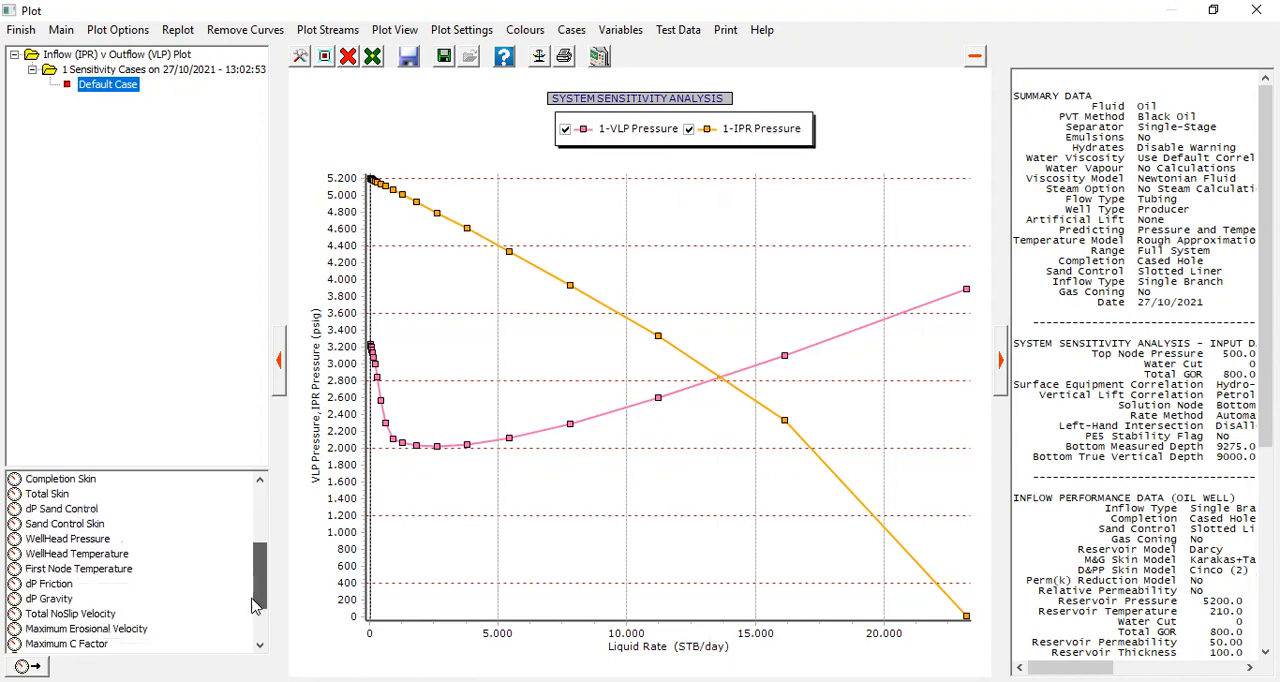
pyautogui.click(70, 524)
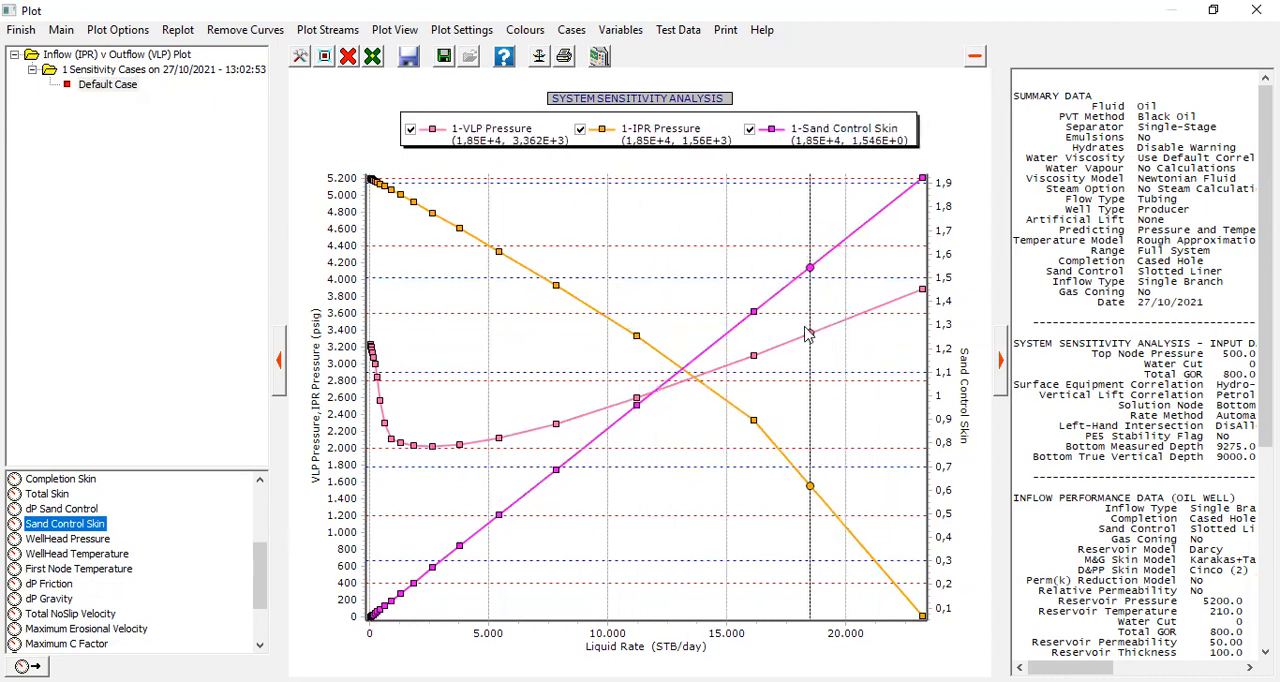
pyautogui.scroll(-2, 76, 615)
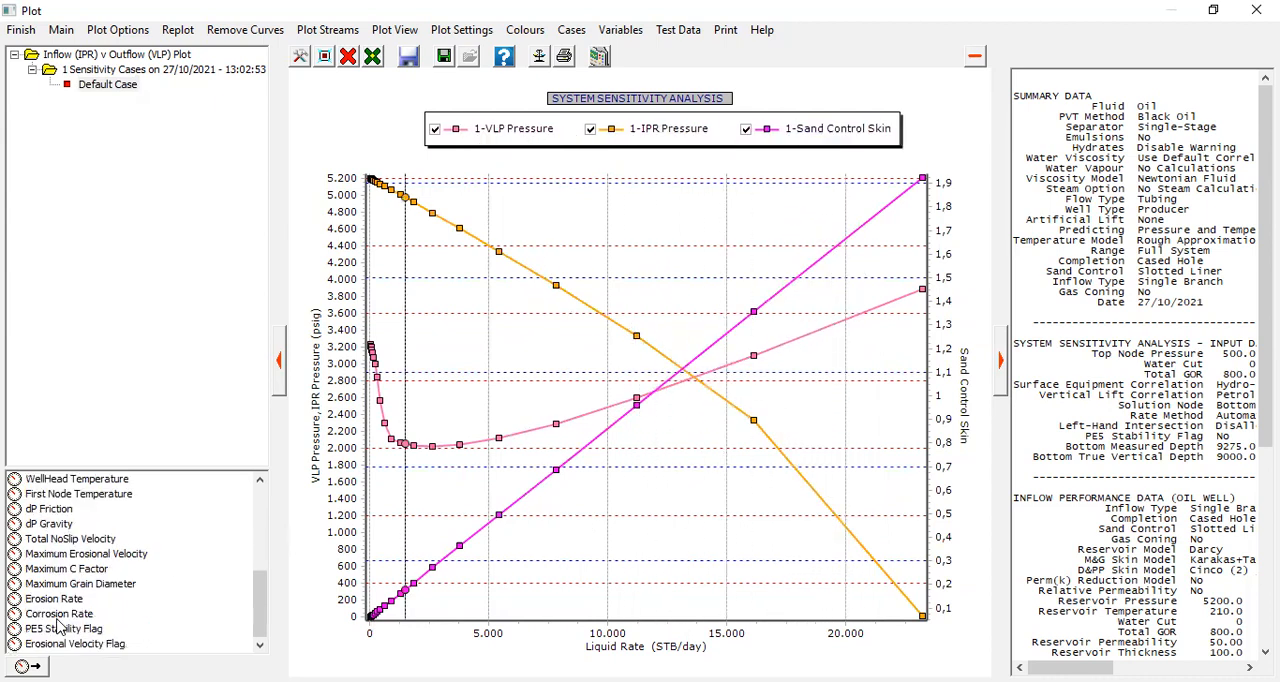
pyautogui.scroll(3, 66, 610)
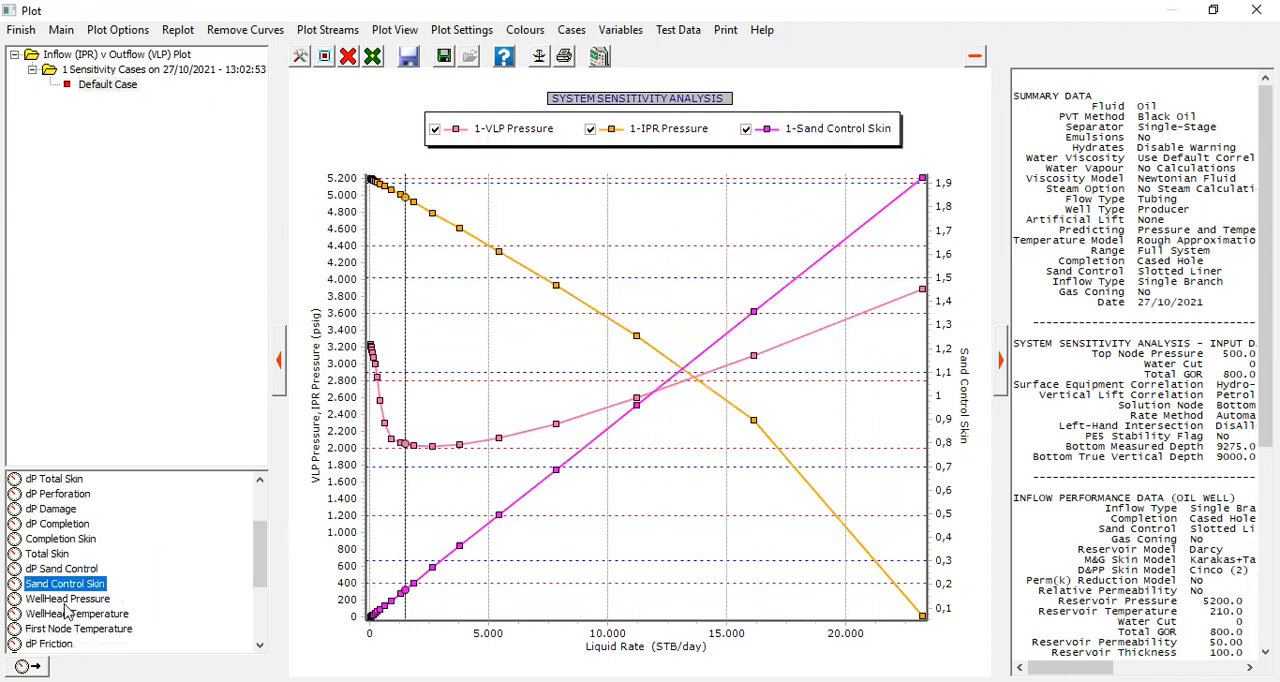
pyautogui.click(66, 545)
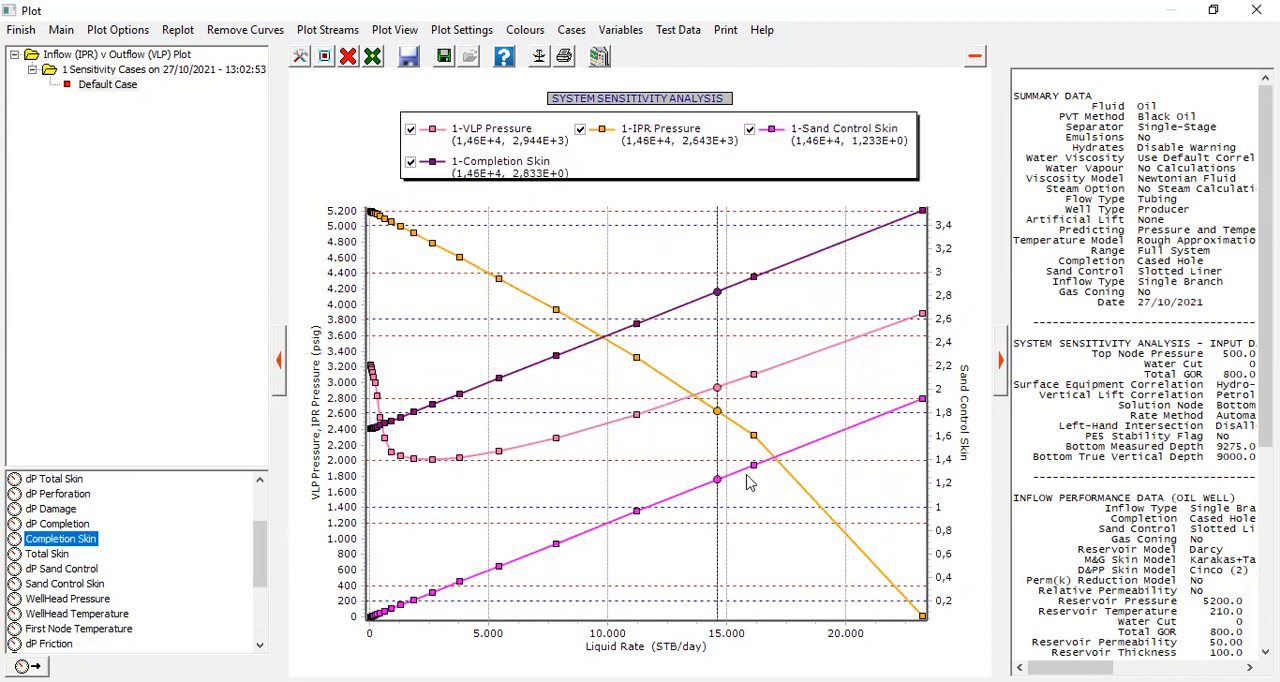
# Step: Review the inflow performance and slotted liner data in the summary beside the plot, and close the plot
pyautogui.scroll(-10, 1134, 645)
pyautogui.moveTo(1088, 667)
pyautogui.mouseDown()
pyautogui.moveTo(1217, 667)
pyautogui.moveTo(1086, 667)
pyautogui.mouseUp()
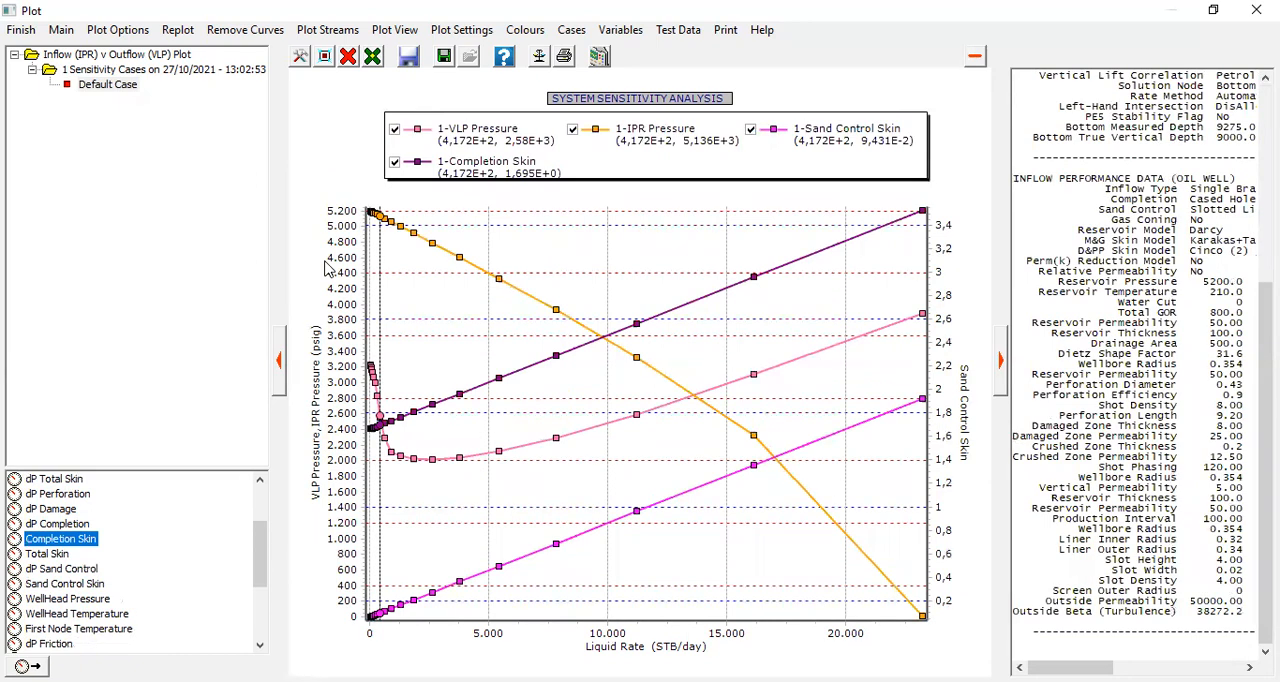
pyautogui.click(21, 30)
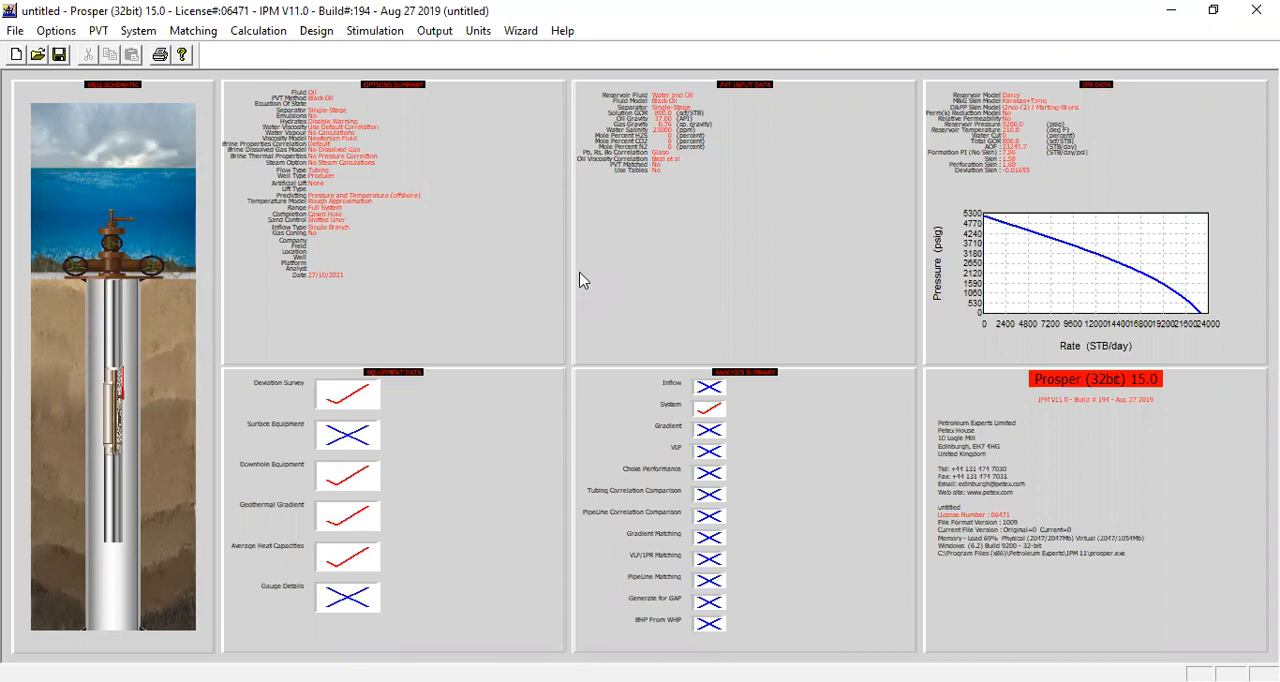
# Step: Reopen the IPR input data at the Slotted Liner sand control model
pyautogui.click(1008, 166)
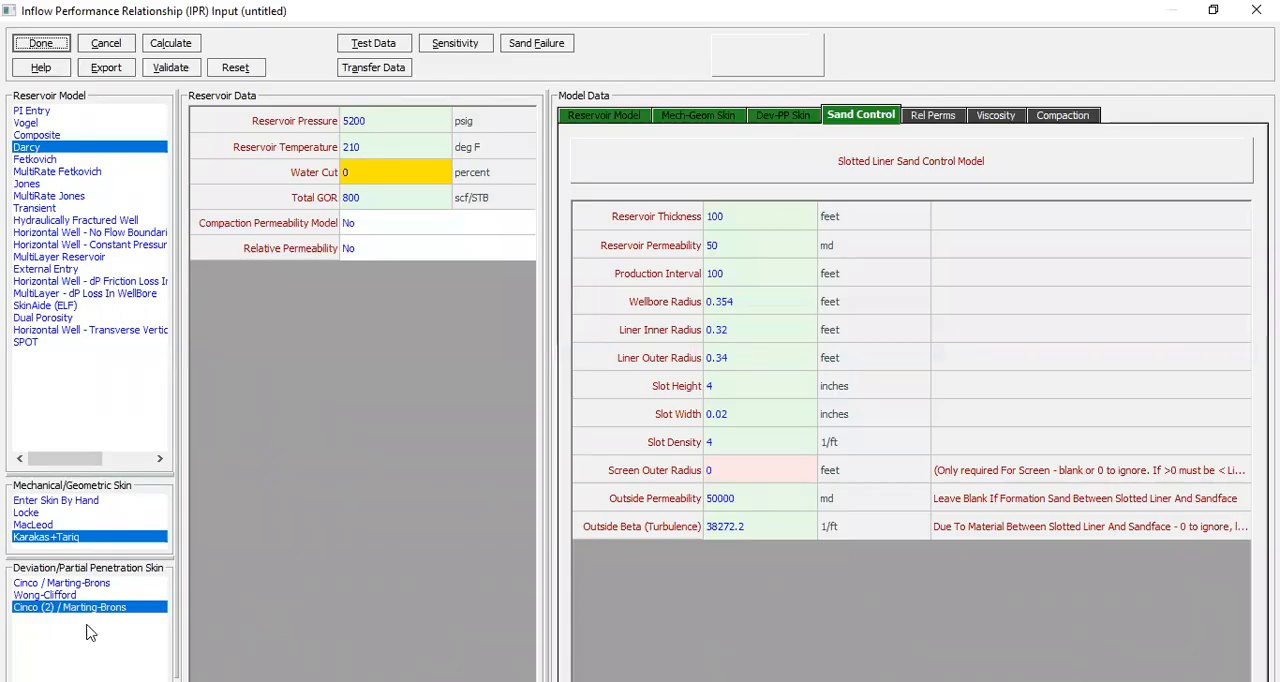